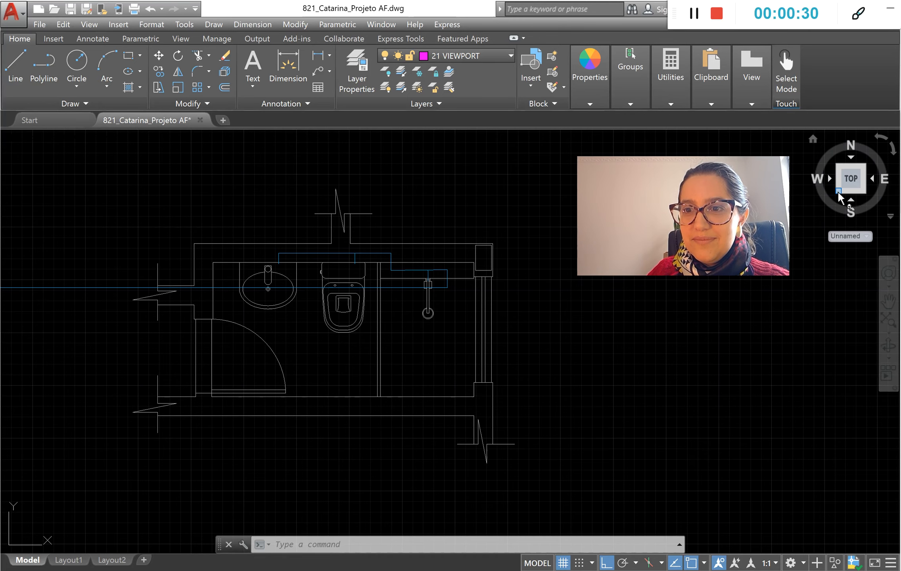
Switch the model to the southwest isometric view and frame the bathroom plan with its blue water pipes.
click(838, 191)
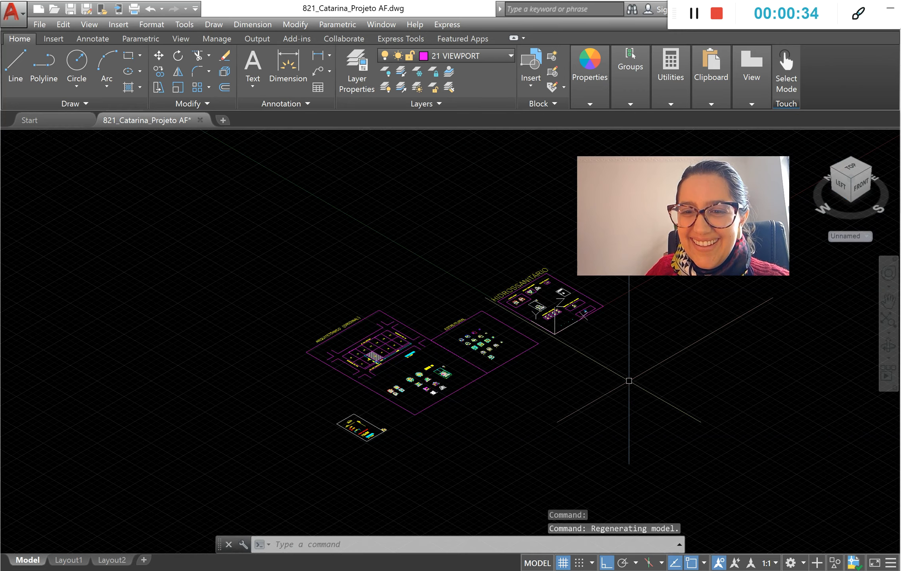
scroll(616, 316, up, 10)
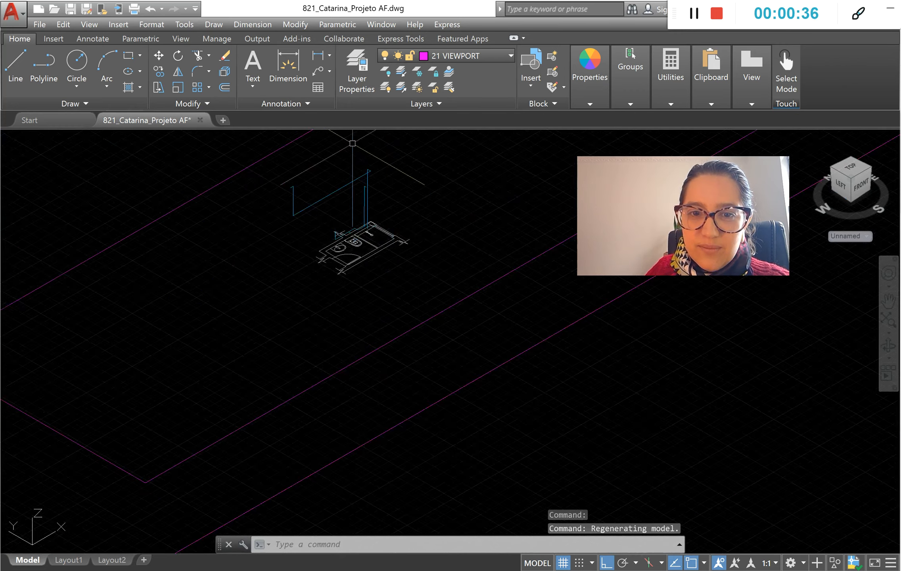
scroll(446, 404, up, 2)
scroll(447, 395, down, 2)
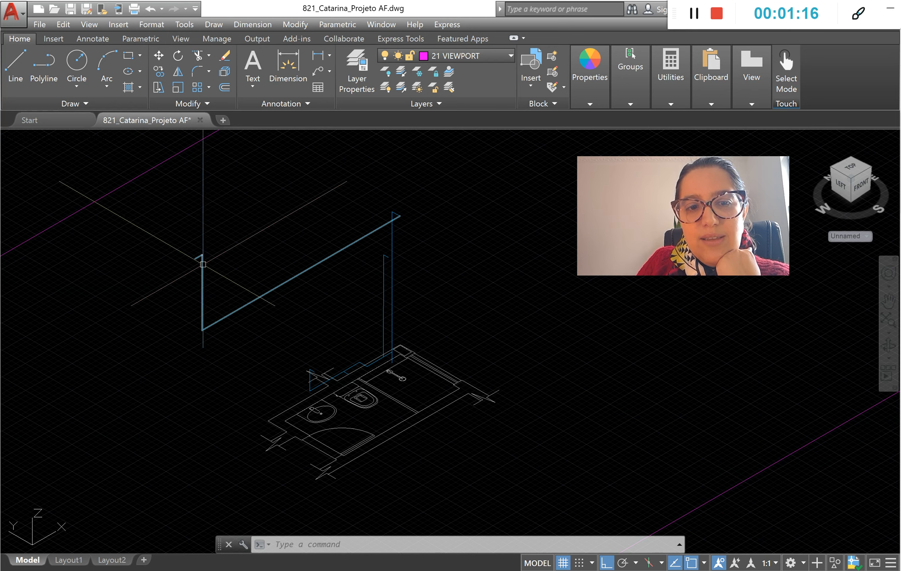
mouse_move(203, 324)
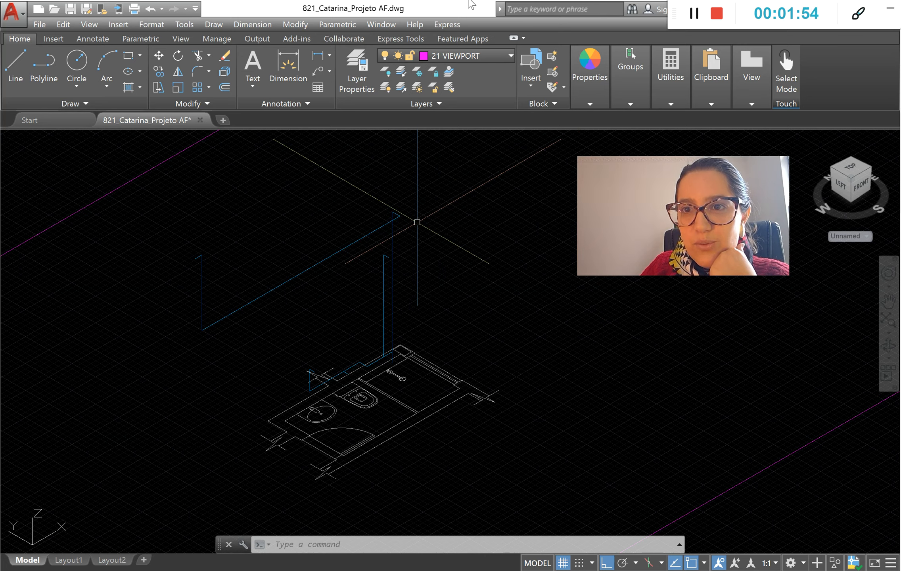
click(697, 13)
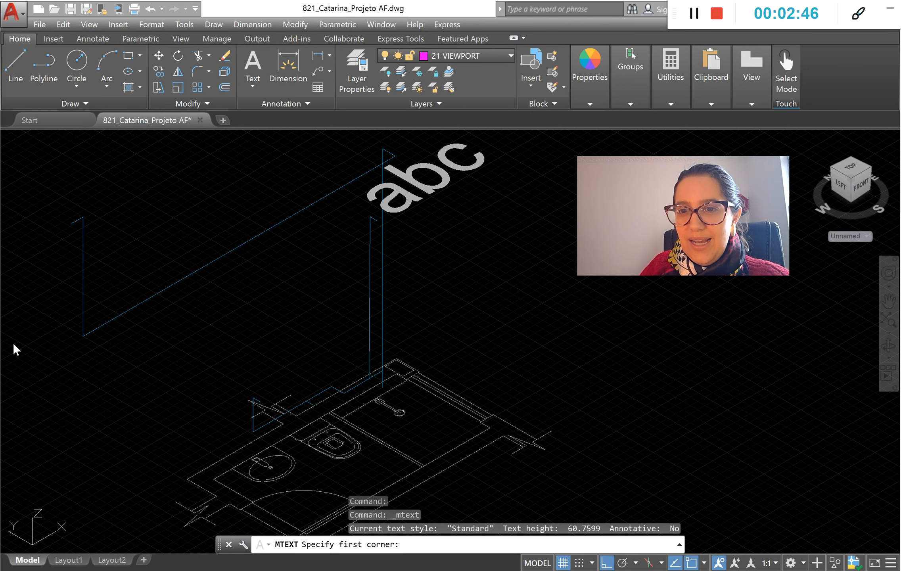
Add the multiline text "A" with a height of 5 at the lower corner of the separate far-left pipe run.
click(83, 336)
click(91, 329)
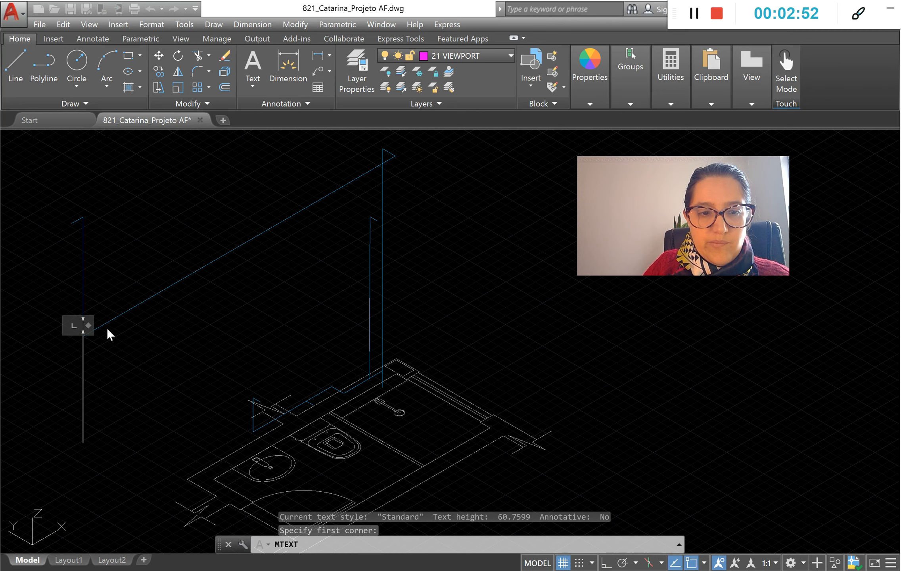
text(A)
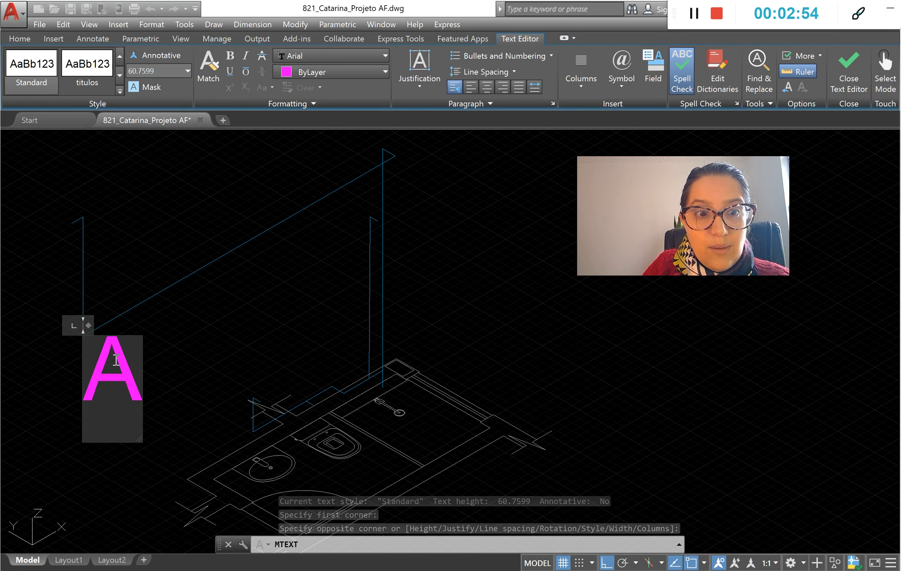
double_click(100, 366)
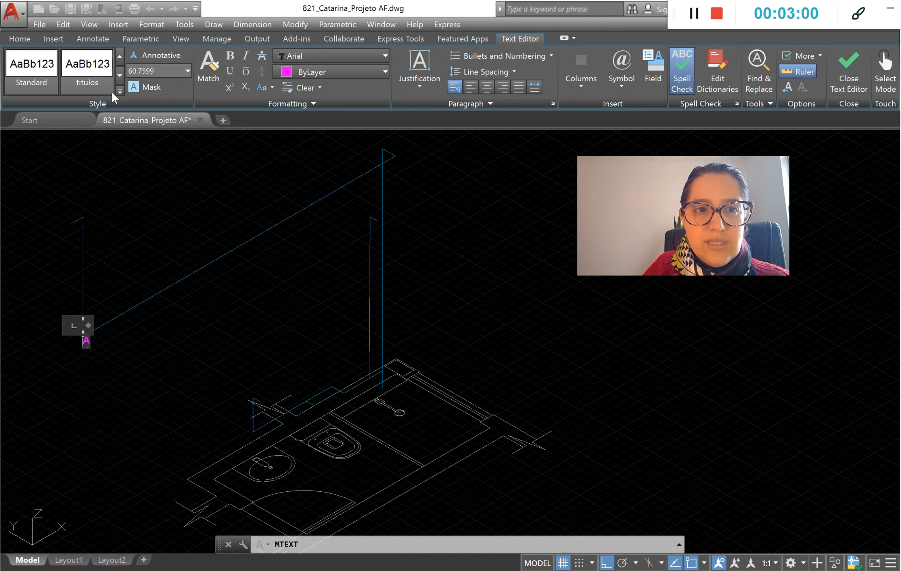
click(160, 72)
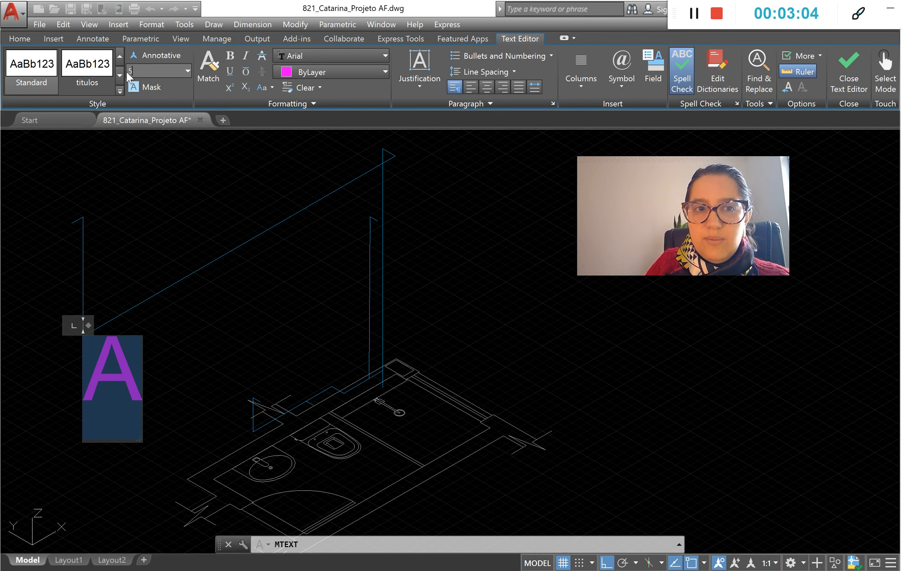
text(5)
key(Escape)
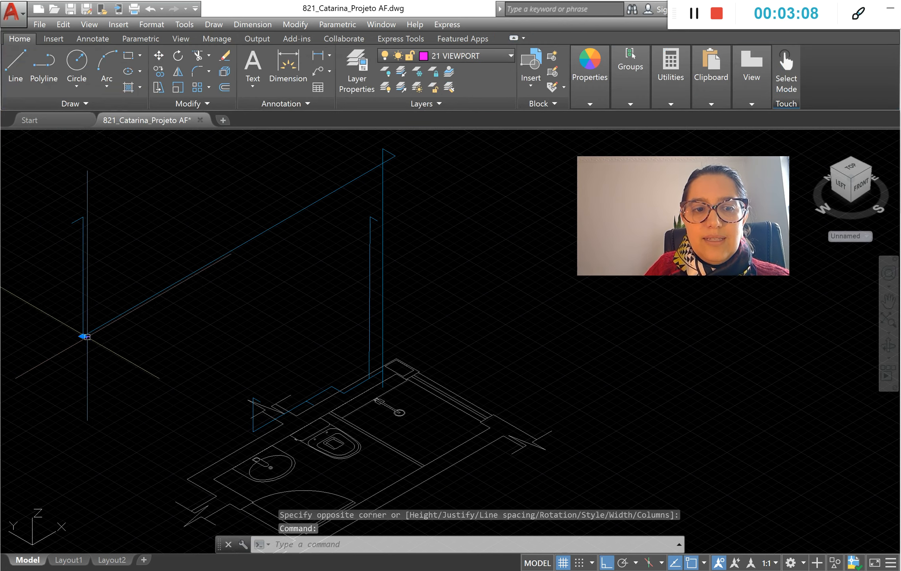
Move the letter A straight up in Z to the upper end of the far-left vertical pipe.
text(m)
key(Return)
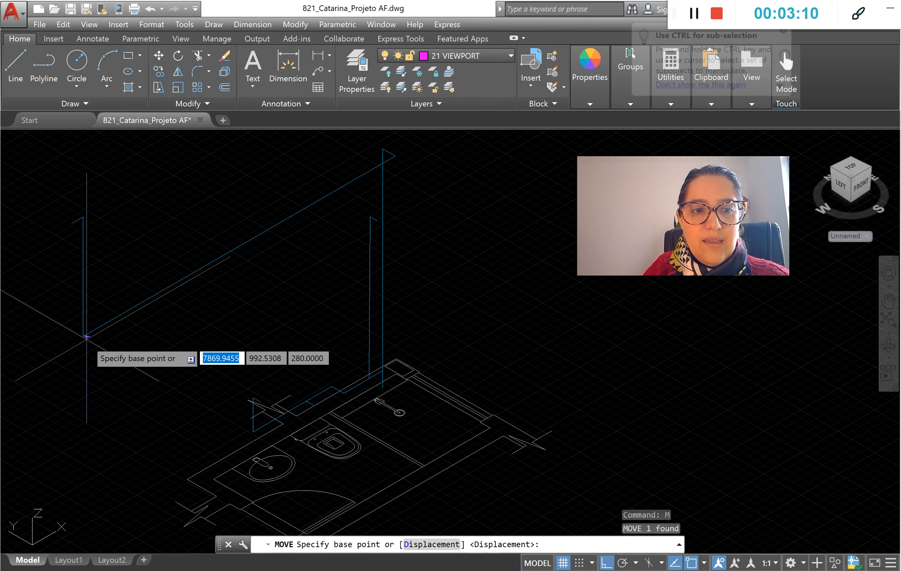
click(84, 337)
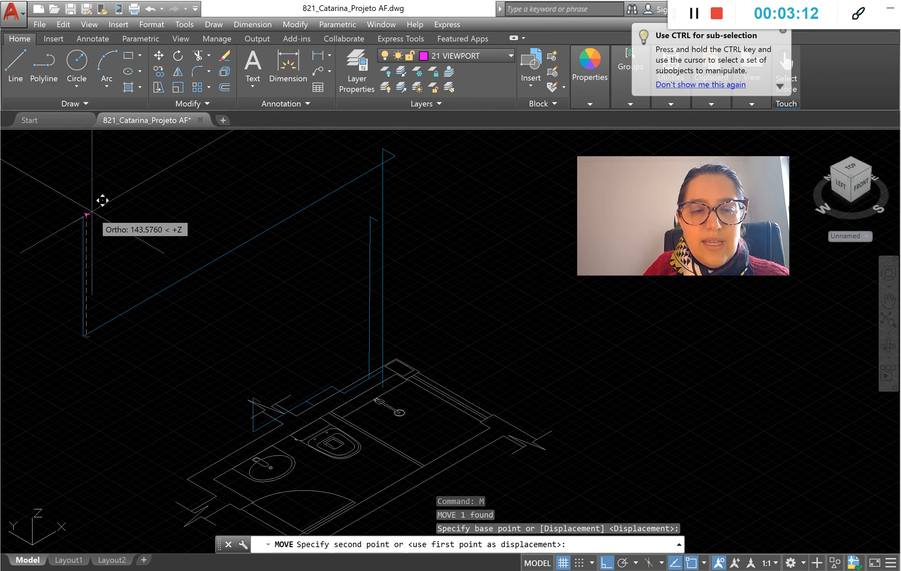
click(104, 196)
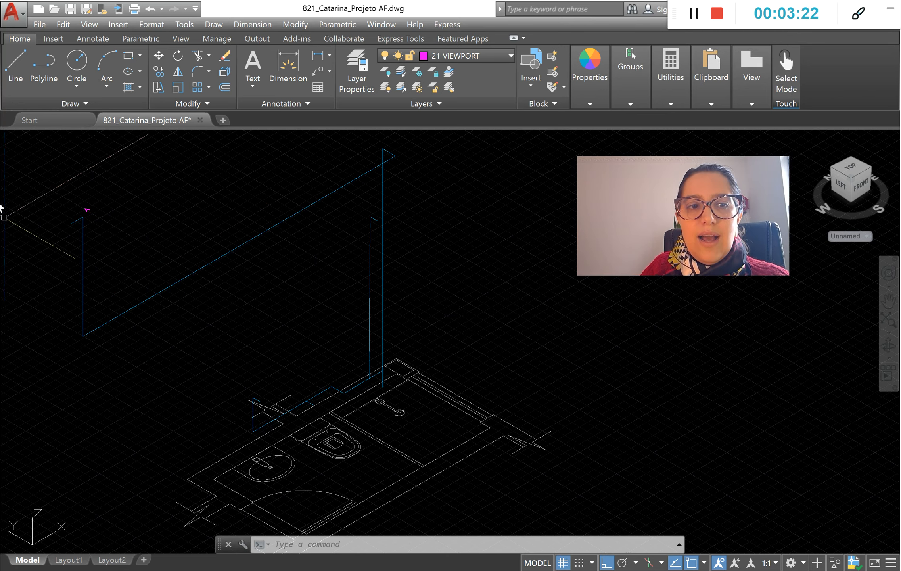
scroll(86, 210, up, 2)
scroll(86, 209, down, 2)
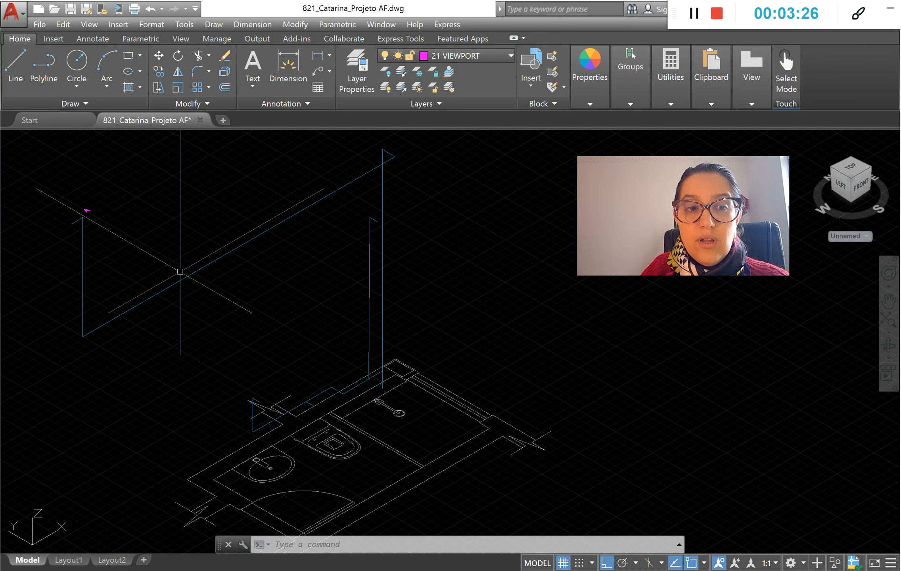
Copy the letter A to the upper corner where the long sloping pipe meets the short return of the tall riser.
mouse_move(88, 212)
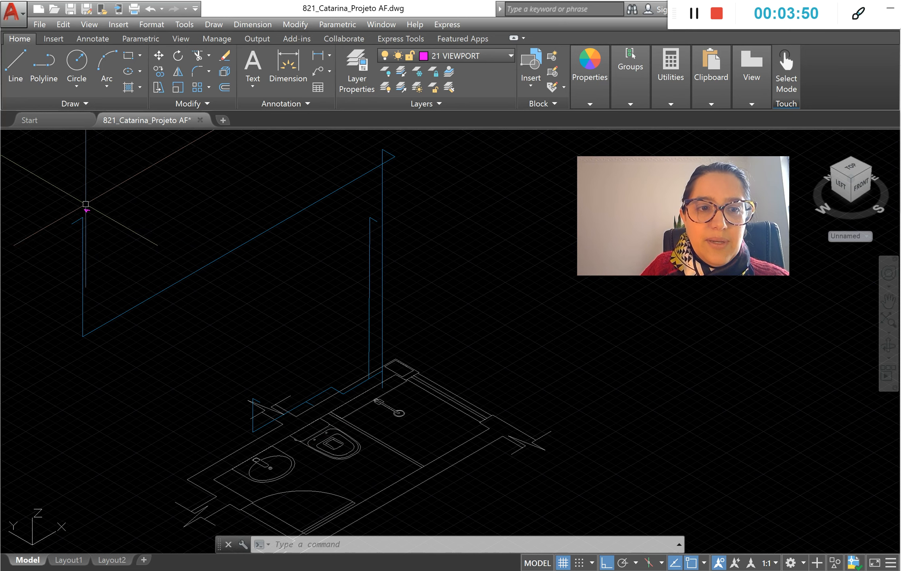
click(86, 210)
text(cp)
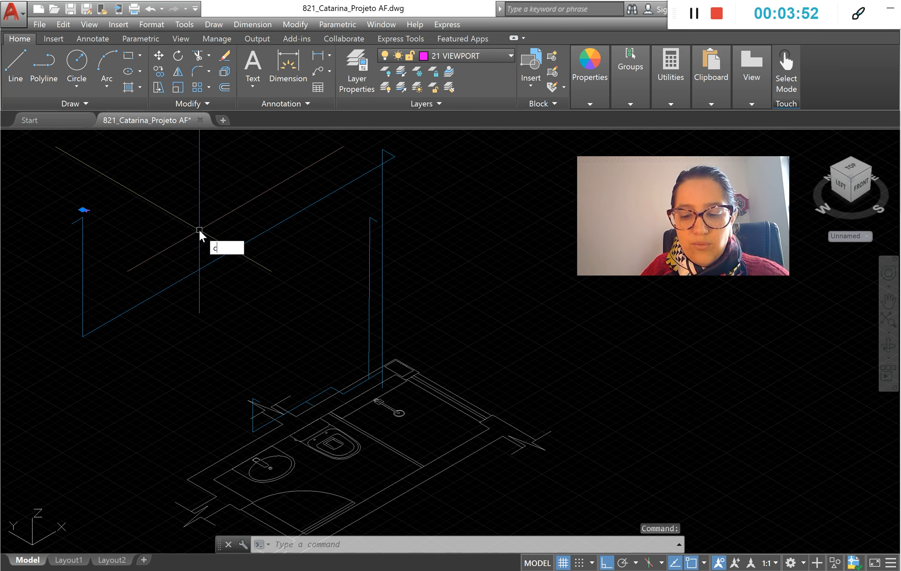
key(Return)
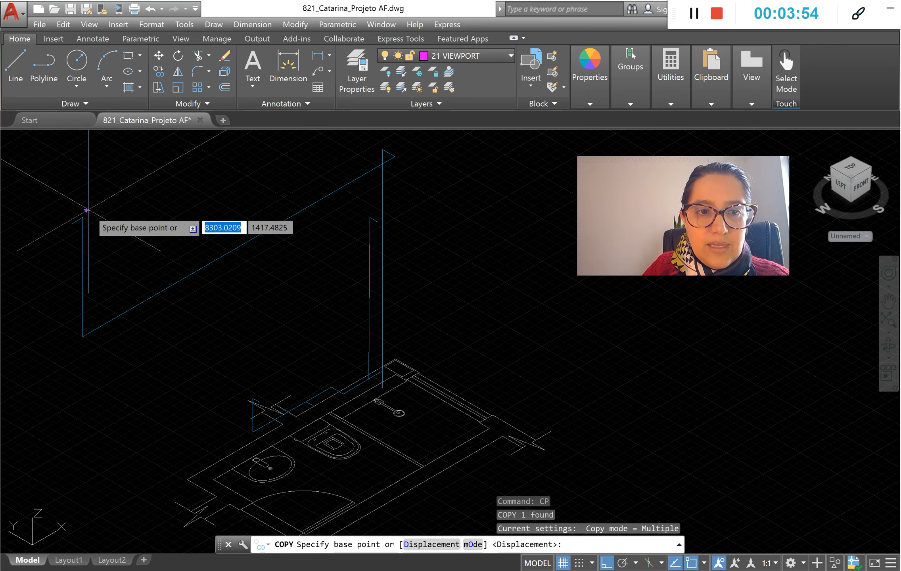
click(87, 211)
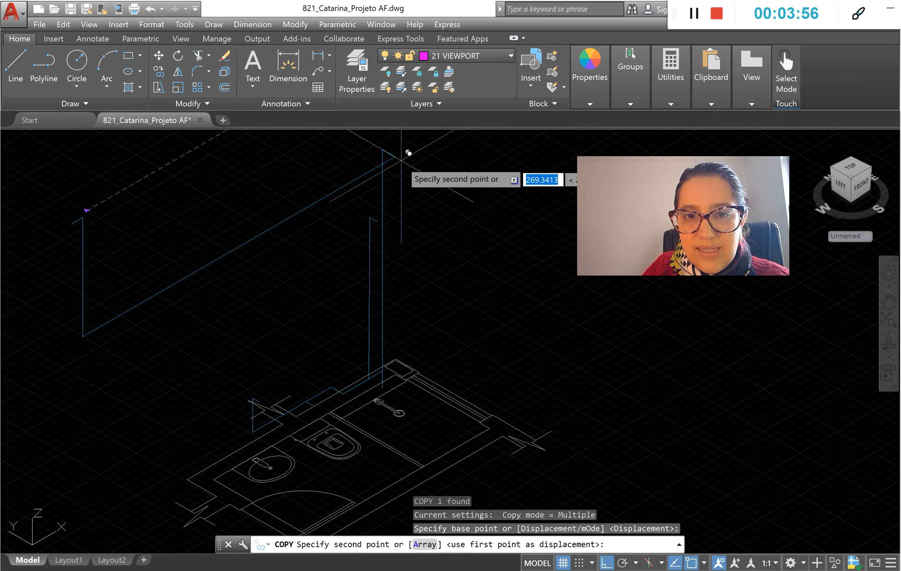
scroll(400, 156, up, 4)
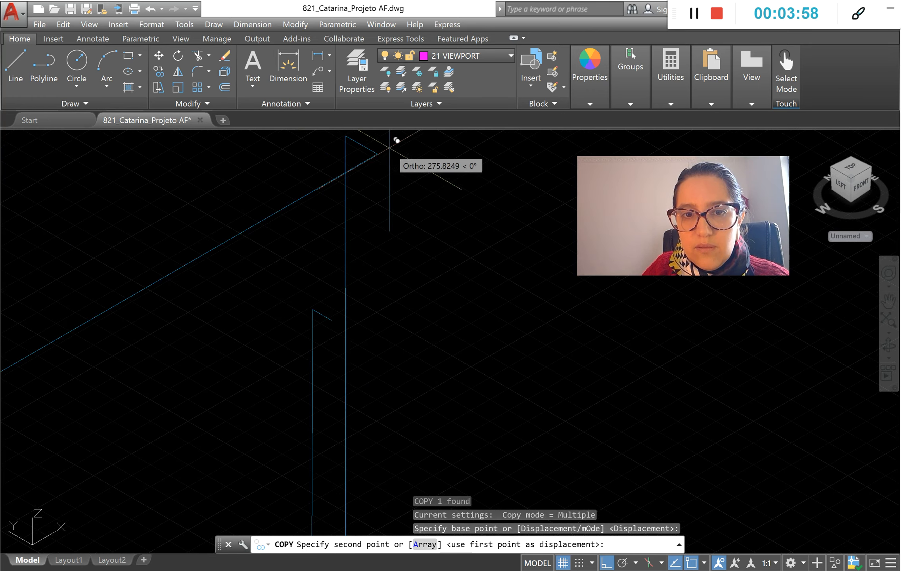
click(377, 154)
scroll(397, 205, down, 4)
key(Escape)
Move the copied letter A slightly away from the pipe corner so it sits clear beside it.
scroll(385, 189, up, 6)
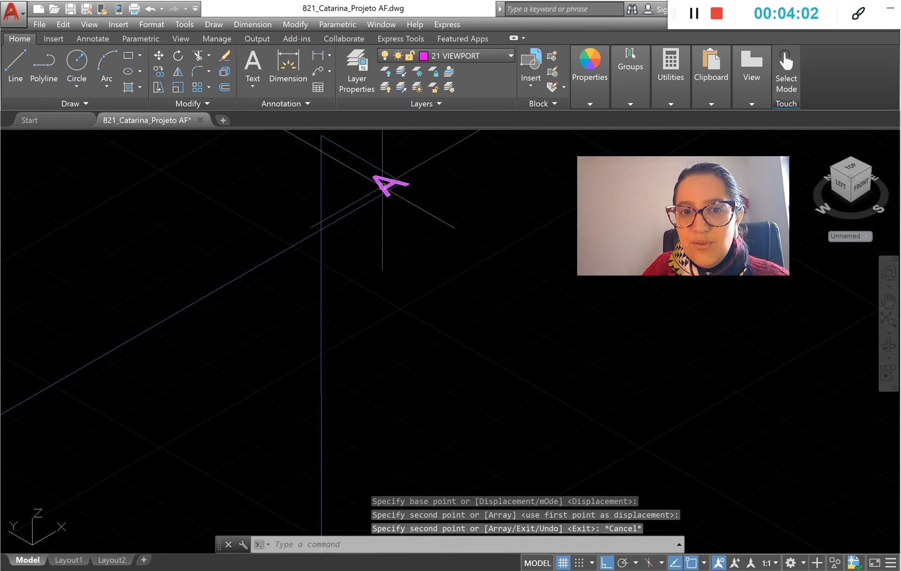
key(Escape)
scroll(387, 186, up, 2)
text(m)
key(Return)
click(418, 286)
click(455, 255)
key(Escape)
Change the copied letter beside the riser's upper corner to "B".
click(431, 154)
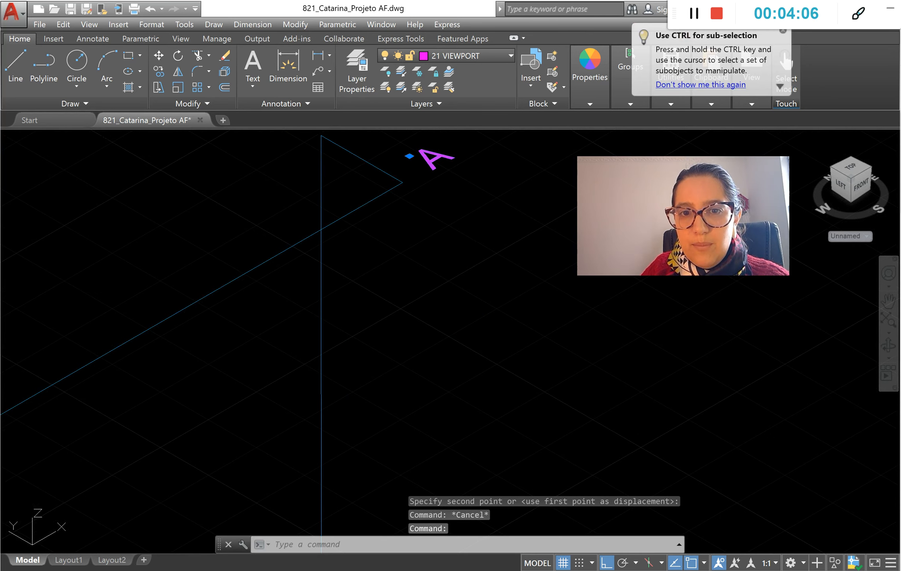
double_click(431, 155)
double_click(421, 176)
text(B)
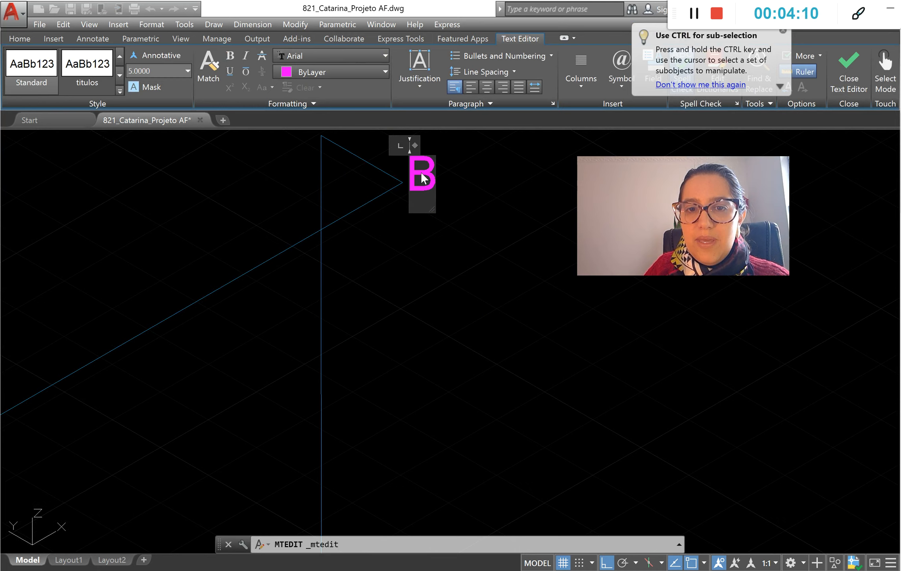
key(ctrl+Return)
scroll(406, 213, down, 6)
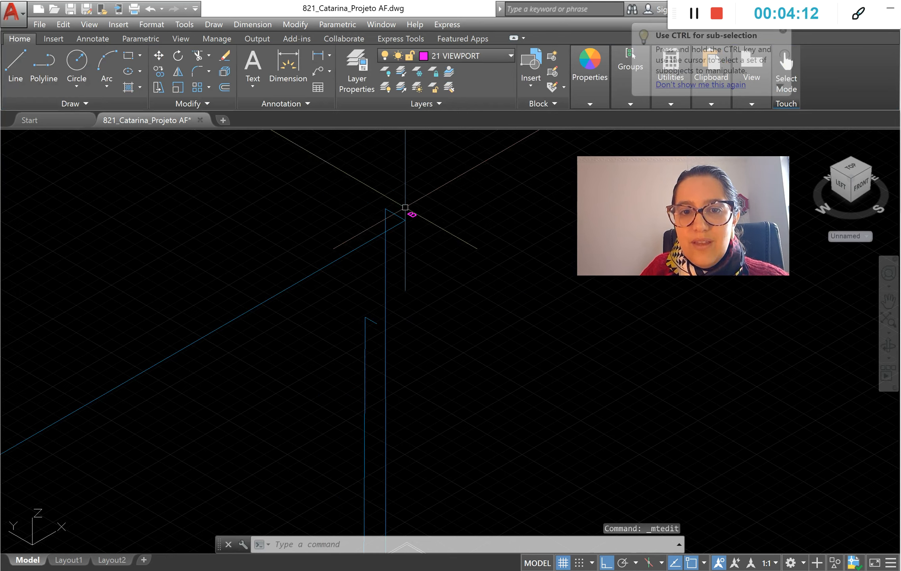
scroll(396, 233, down, 3)
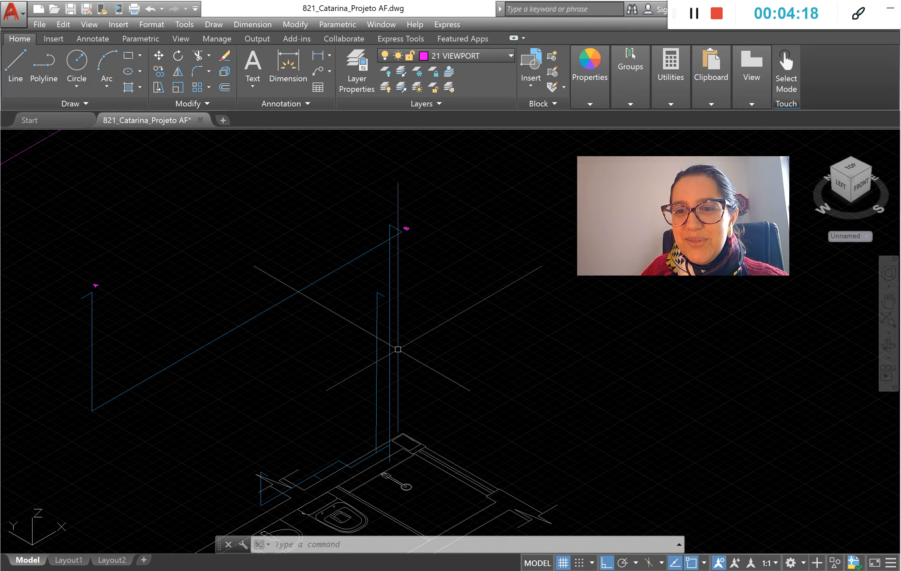
Copy the letter B down to the foot of the tall riser, where it meets the horizontal branch at the wall.
scroll(451, 229, up, 6)
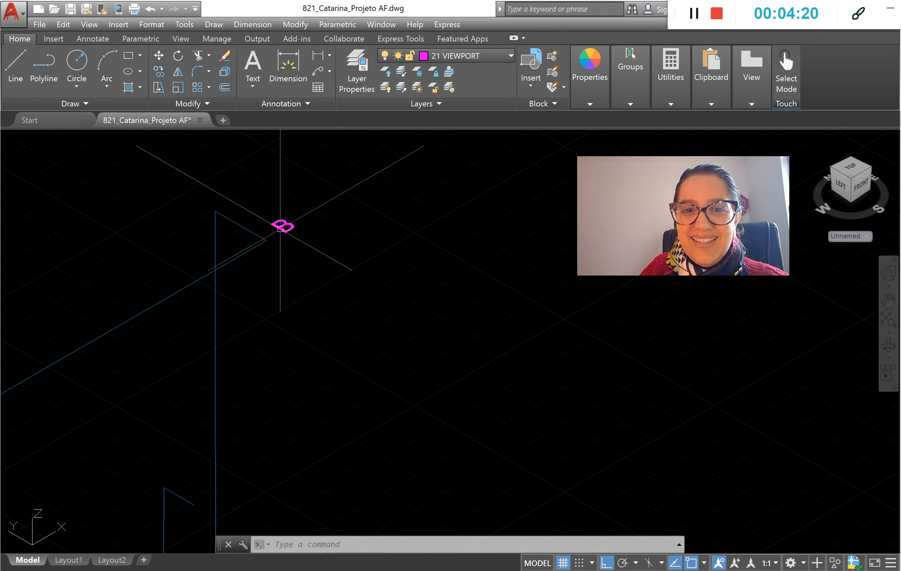
click(281, 226)
text(c)
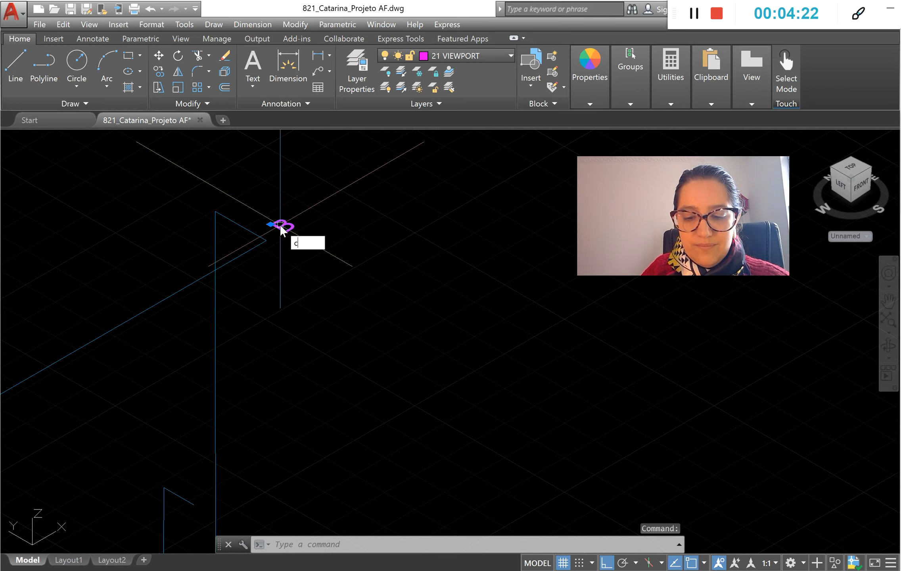
text(ond p)
key(Return)
click(282, 226)
scroll(288, 224, down, 5)
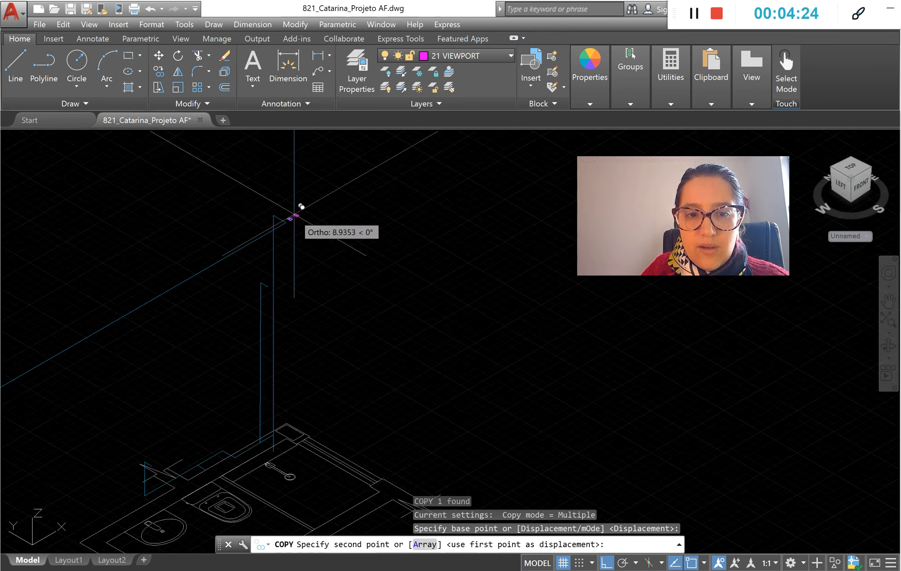
scroll(274, 454, up, 5)
click(290, 353)
key(Escape)
Move the copied letter B slightly off the riser so it sits just beside the pipe junction.
scroll(295, 358, up, 3)
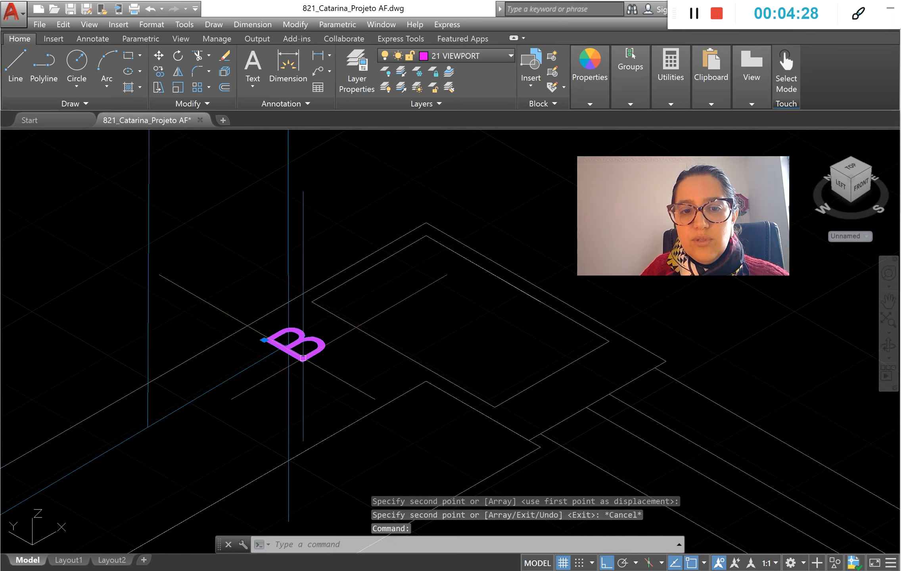
text(m)
key(Return)
click(300, 363)
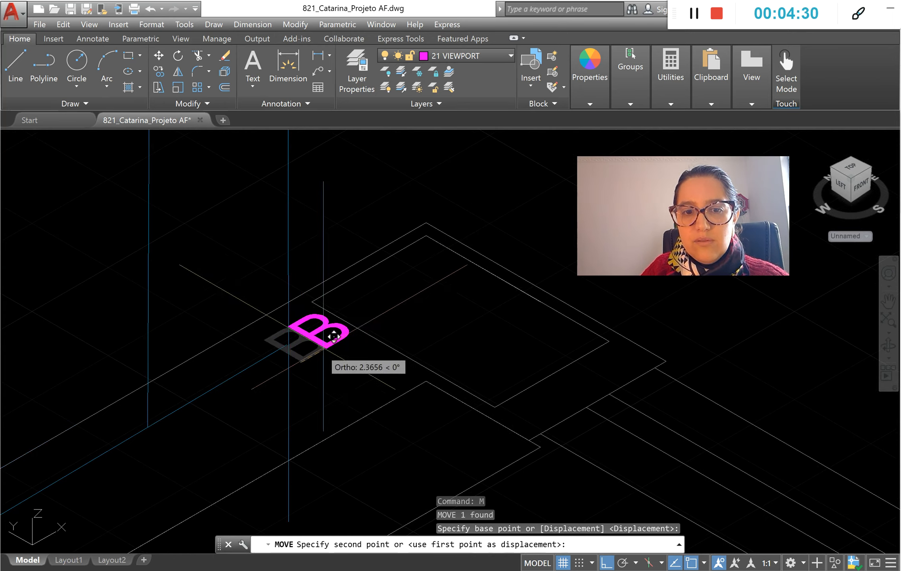
key(Escape)
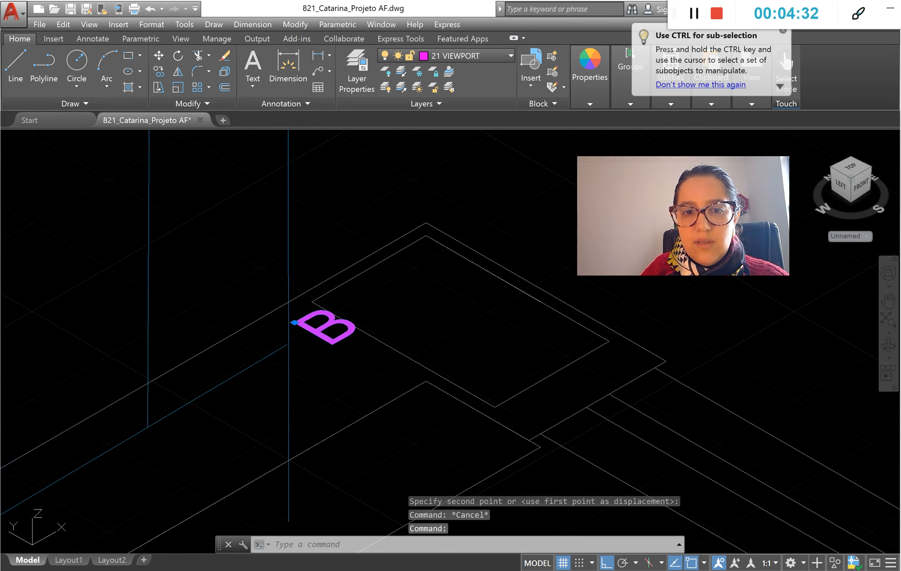
Change the copied letter at the foot of the riser to "C".
double_click(322, 330)
drag(328, 345, 303, 345)
text(C)
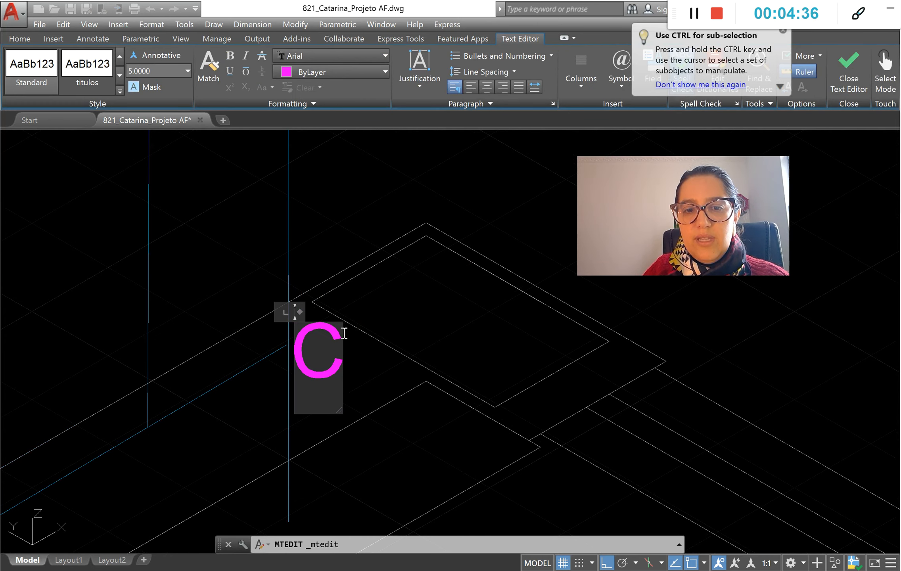
click(344, 333)
scroll(323, 326, down, 5)
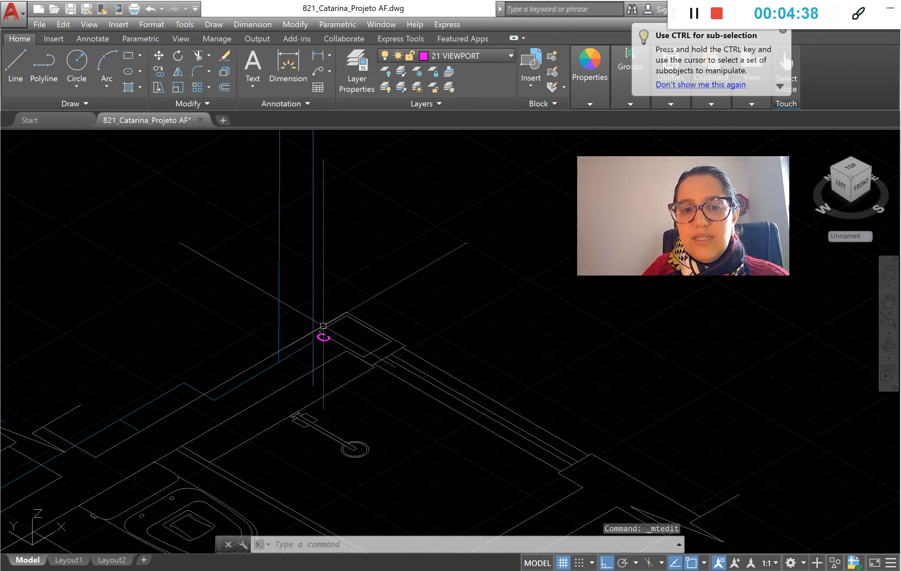
scroll(320, 362, up, 2)
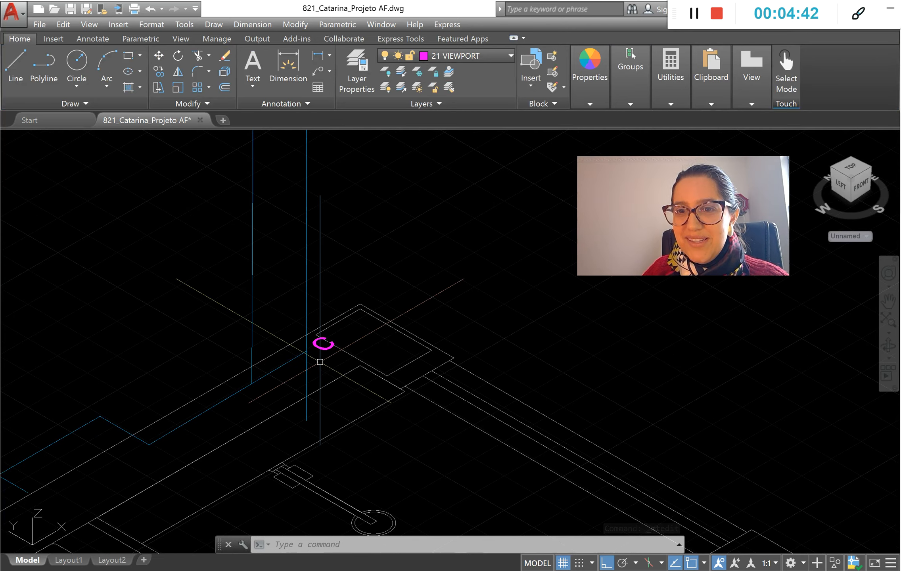
scroll(267, 412, down, 4)
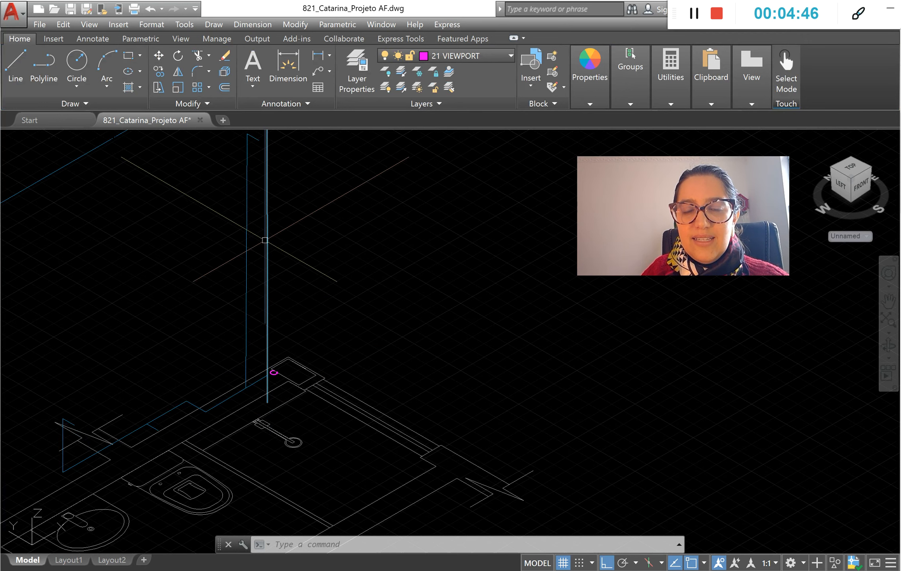
mouse_move(265, 240)
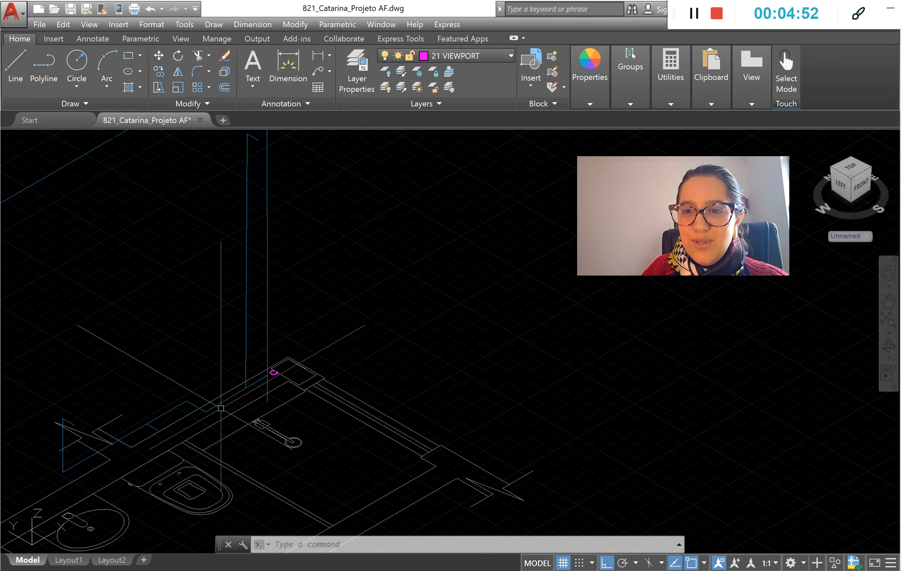
Copy the letter C along the horizontal branch to the foot of the shorter riser.
scroll(221, 408, up, 3)
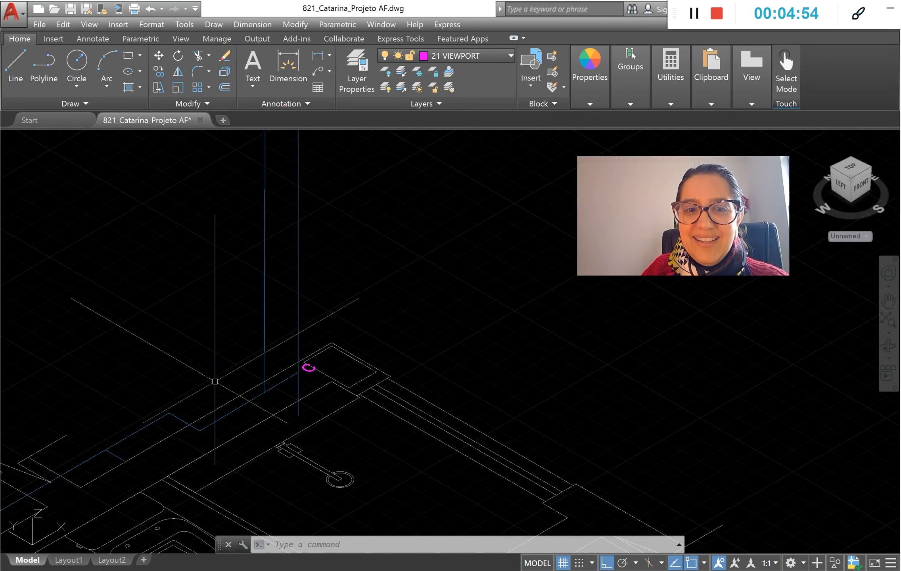
scroll(453, 400, down, 4)
scroll(419, 419, up, 2)
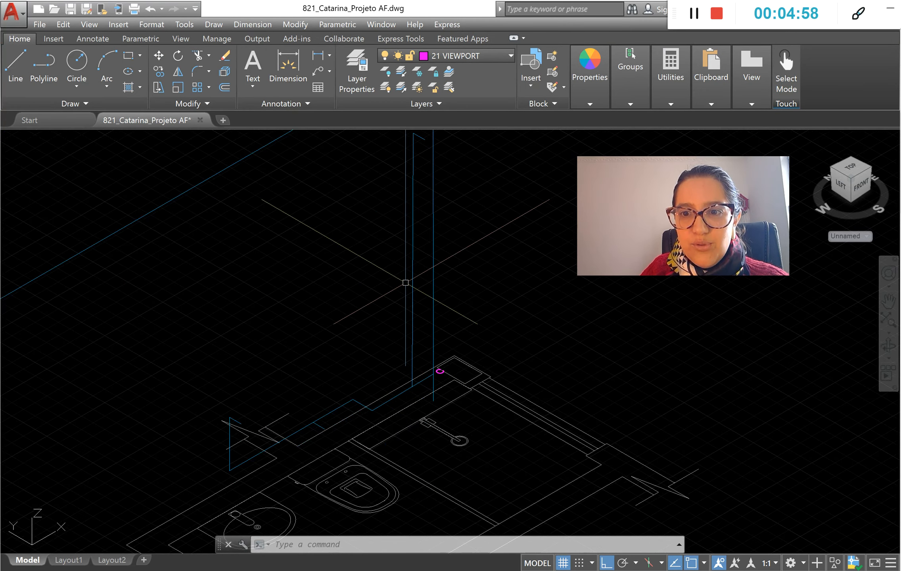
scroll(411, 391, up, 2)
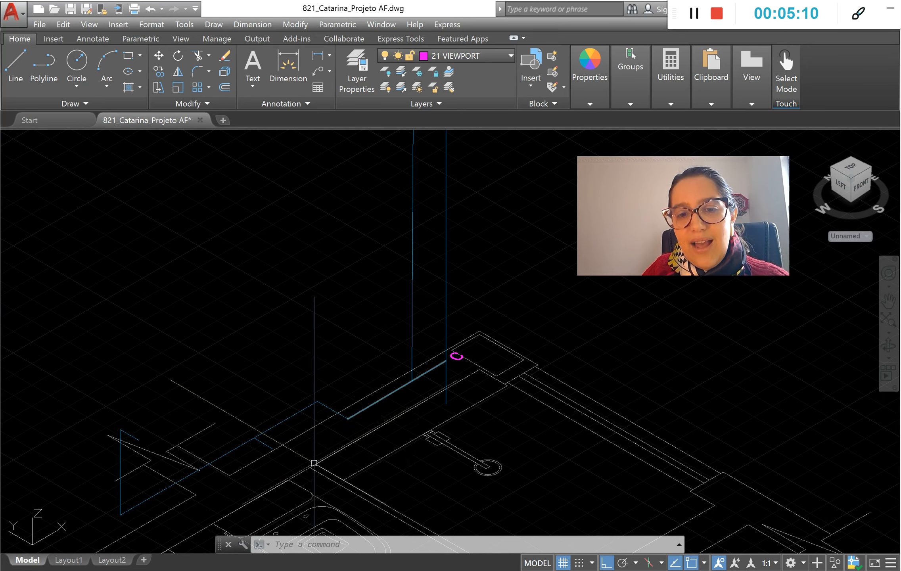
scroll(397, 400, up, 2)
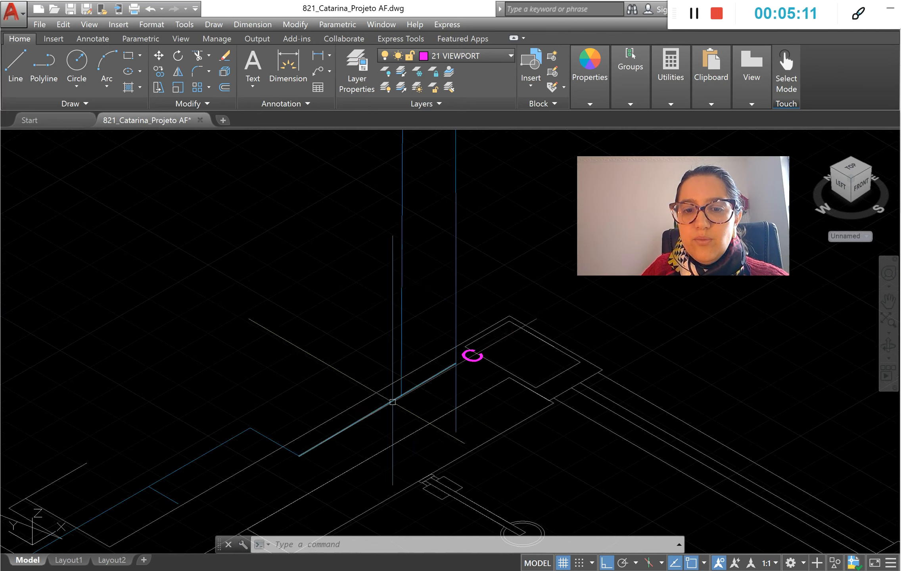
click(478, 359)
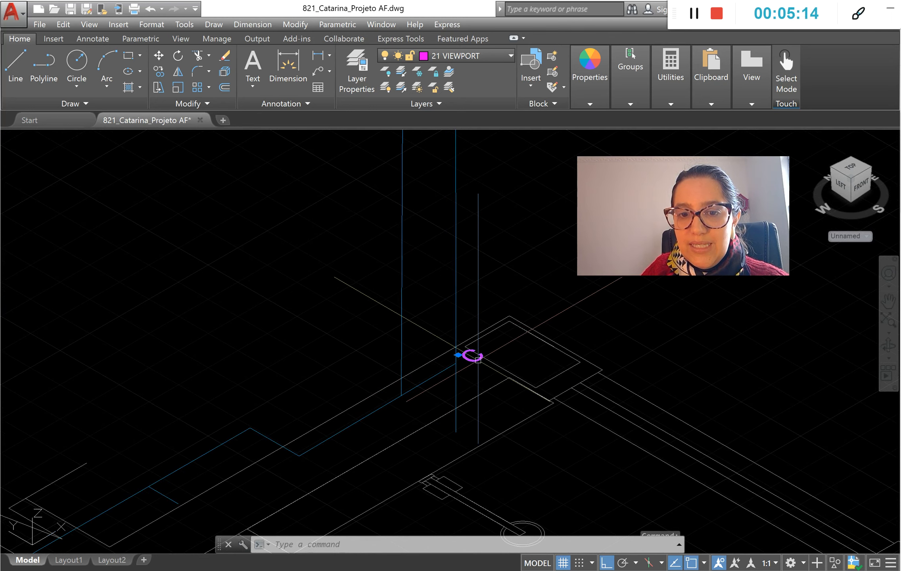
text(CP)
key(Return)
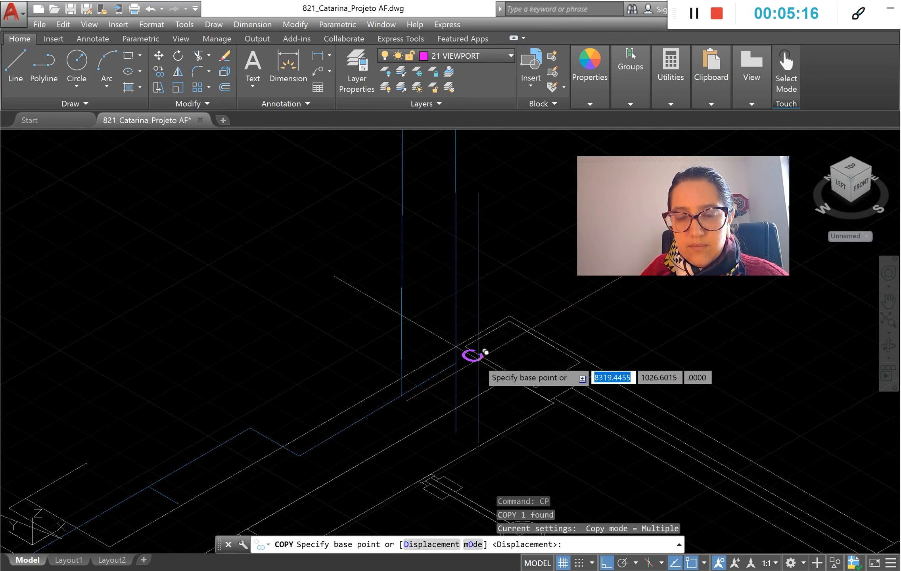
click(480, 358)
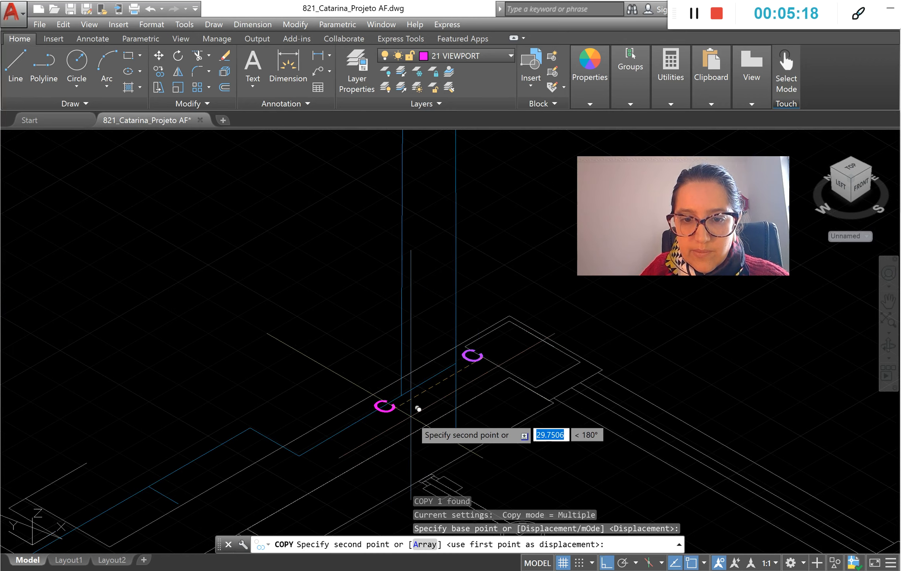
click(403, 393)
scroll(404, 393, up, 4)
key(Escape)
text(m)
key(Return)
click(424, 416)
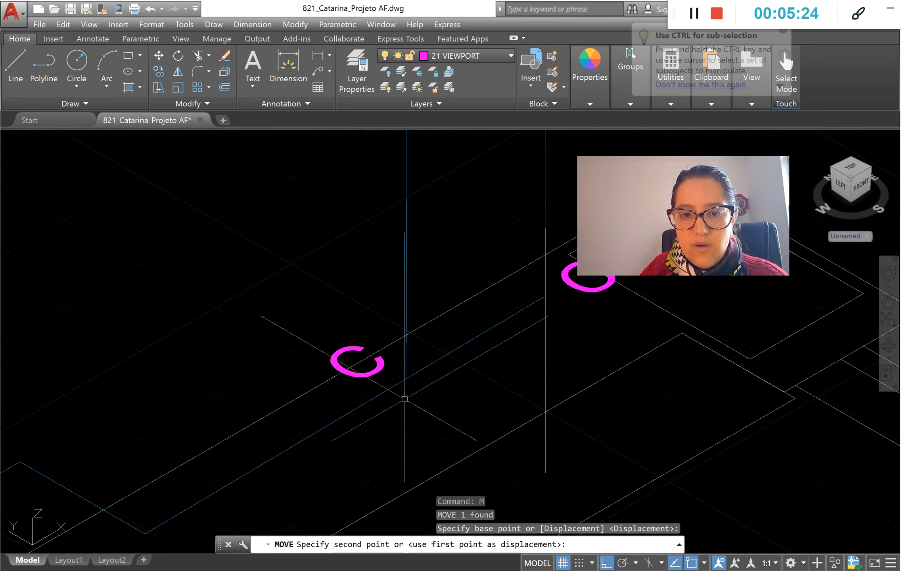
key(Escape)
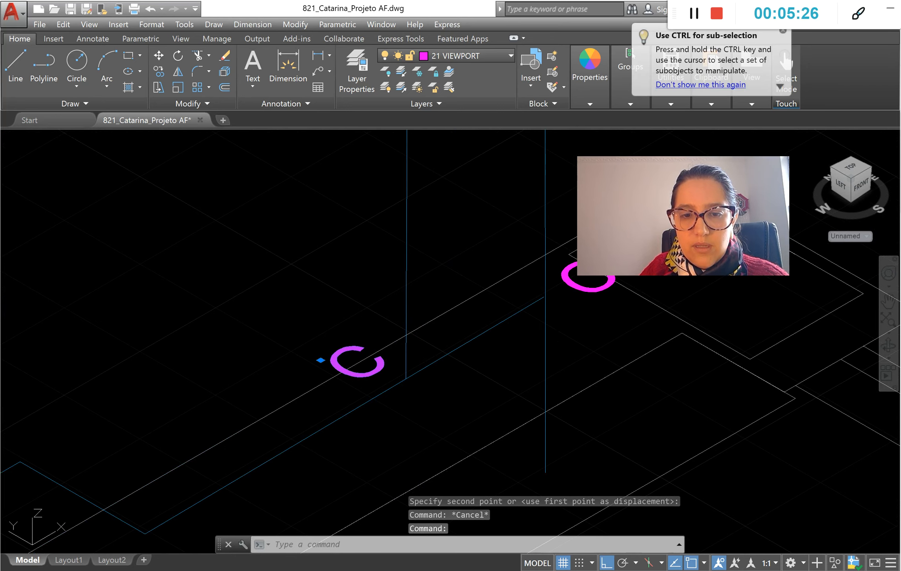
Change the copied letter at the foot of the shorter riser to "D".
double_click(358, 362)
double_click(362, 402)
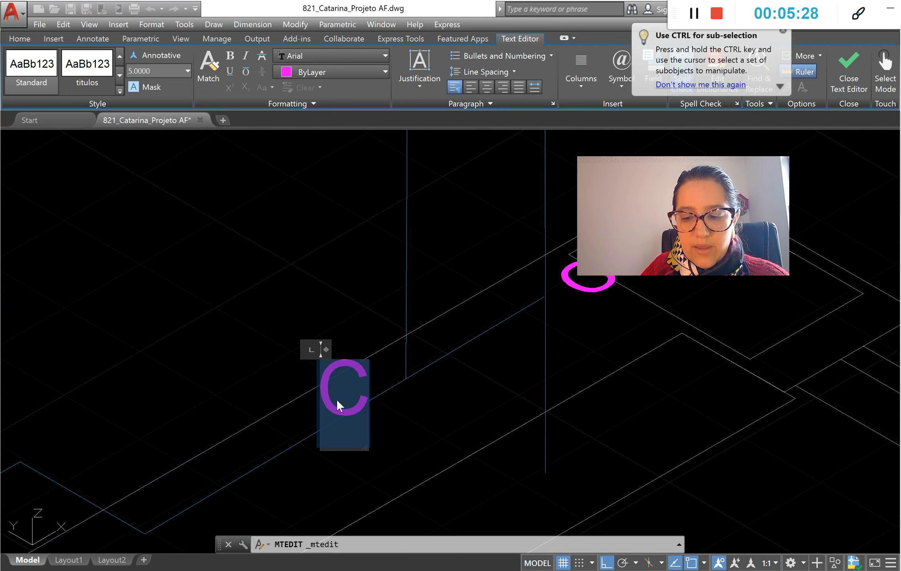
text(D)
click(370, 408)
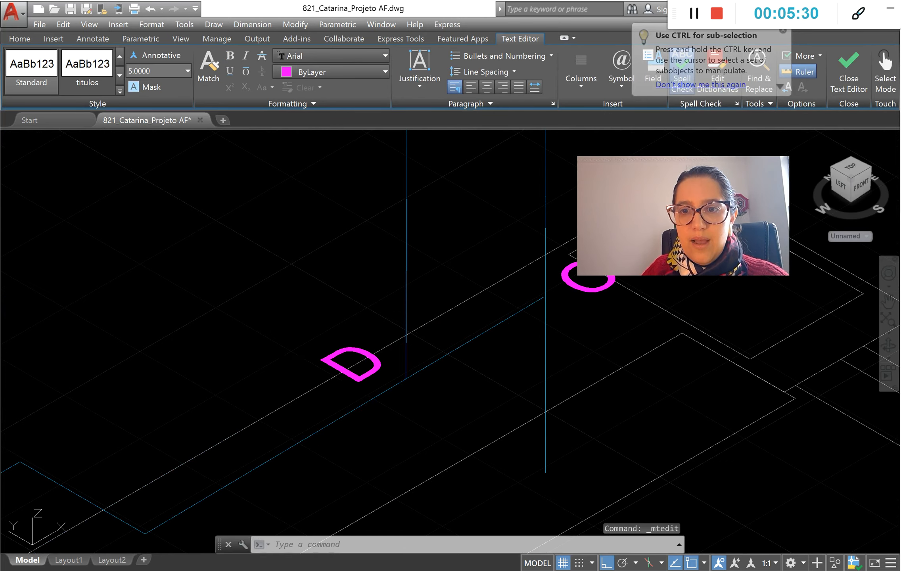
Copy the letter D straight up along Z to the upper end of the shorter riser.
scroll(364, 417, down, 5)
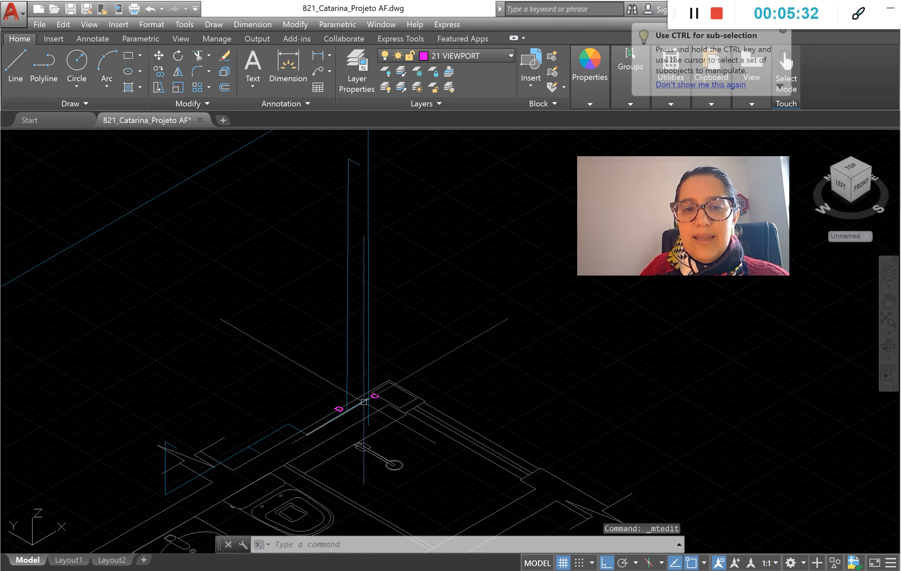
scroll(357, 404, down, 2)
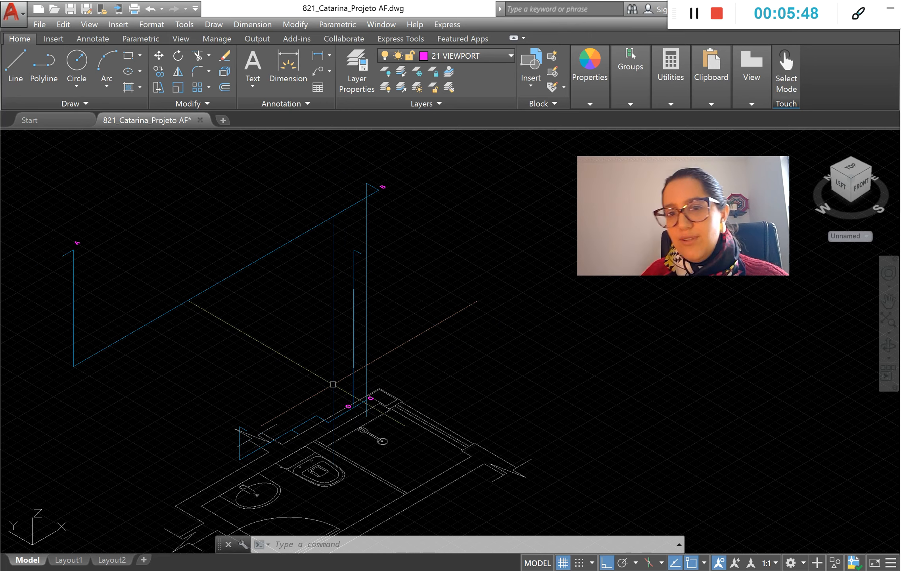
scroll(350, 397, up, 6)
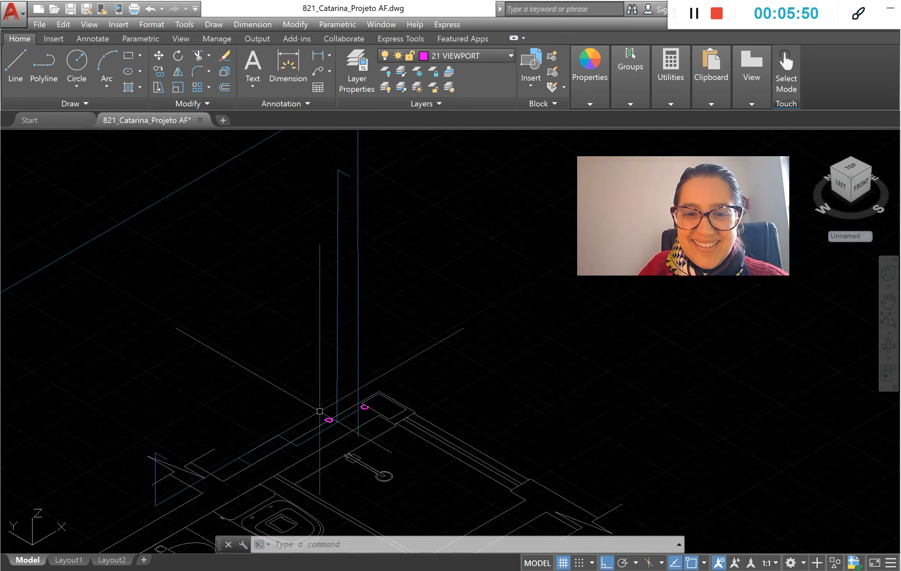
scroll(341, 436, up, 2)
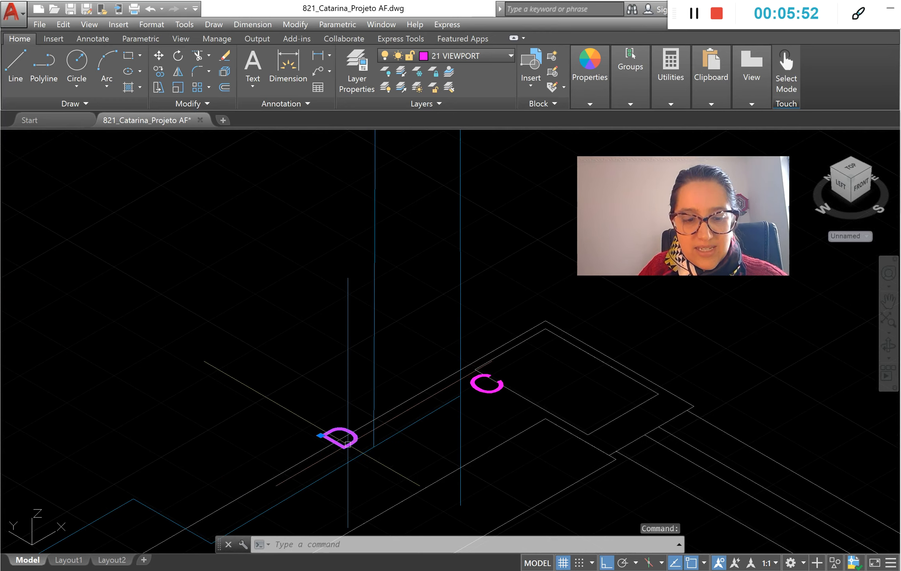
text(co)
key(Return)
click(348, 444)
scroll(349, 438, down, 6)
scroll(361, 188, up, 4)
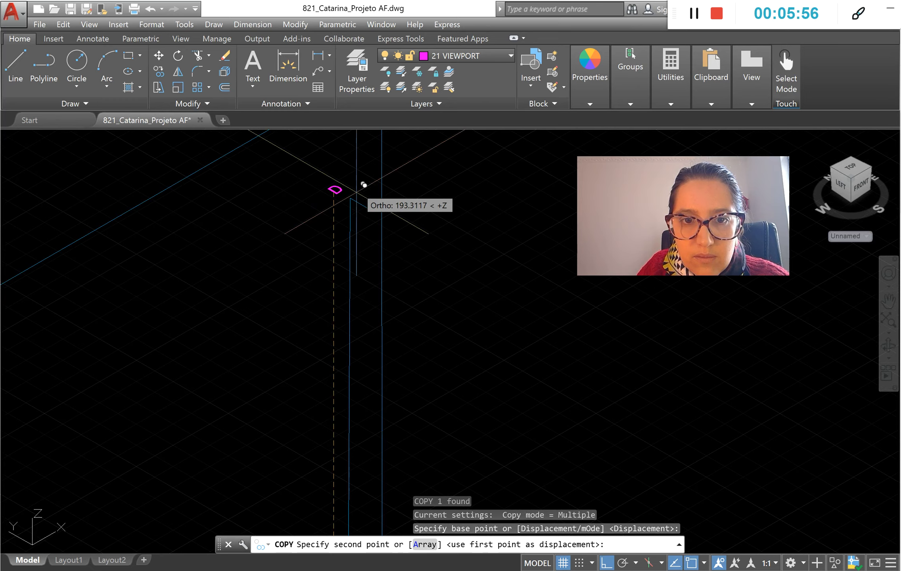
click(362, 184)
key(Escape)
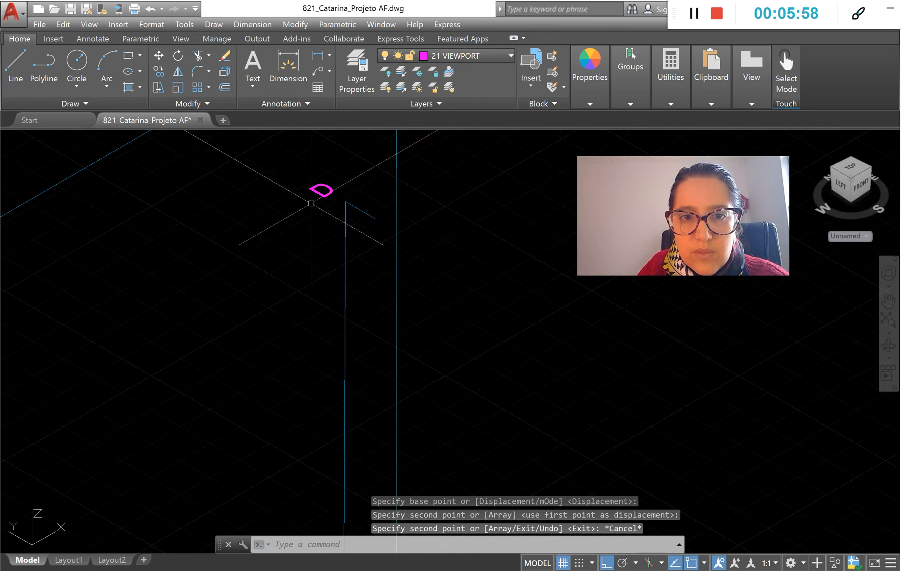
Change the copied letter at the upper end of the shorter riser to "1".
double_click(331, 190)
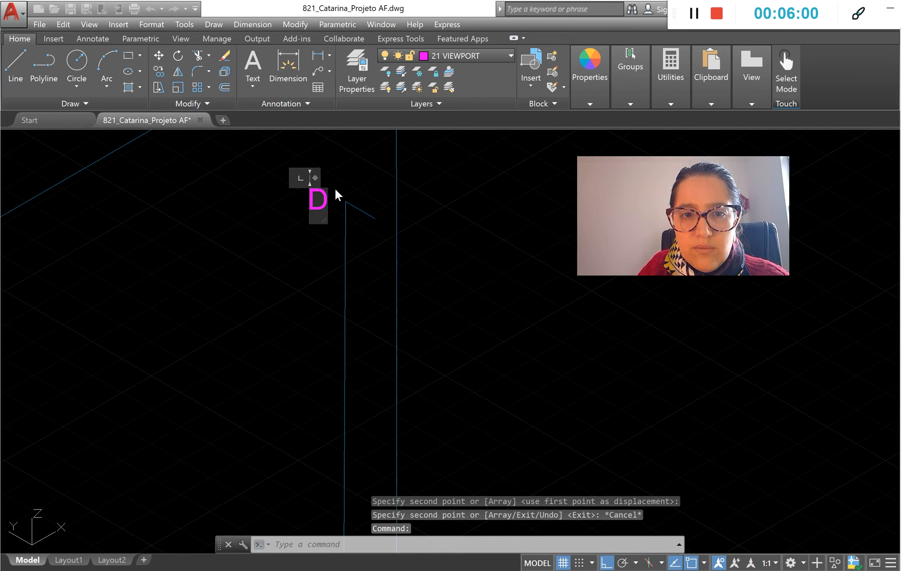
key(BackSpace)
text(1)
click(506, 271)
scroll(387, 256, down, 6)
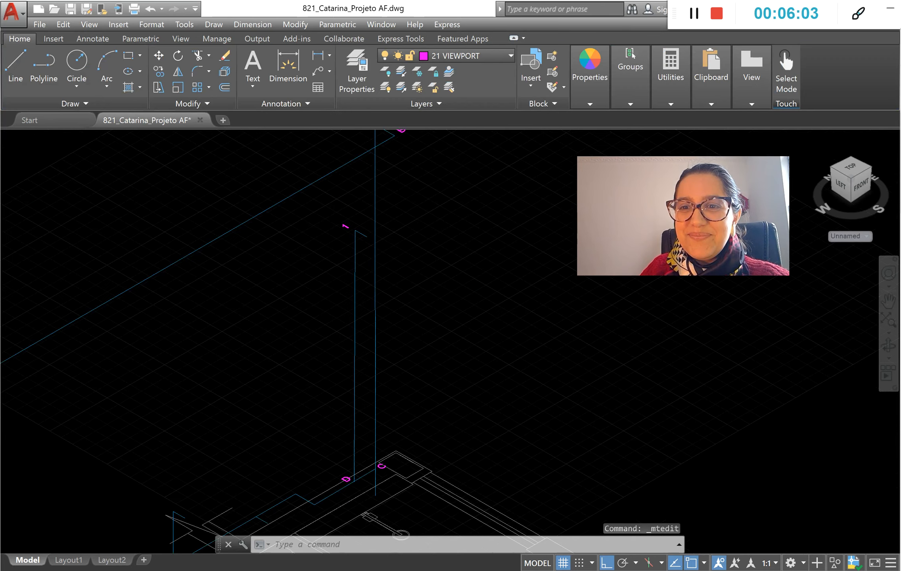
scroll(441, 237, up, 5)
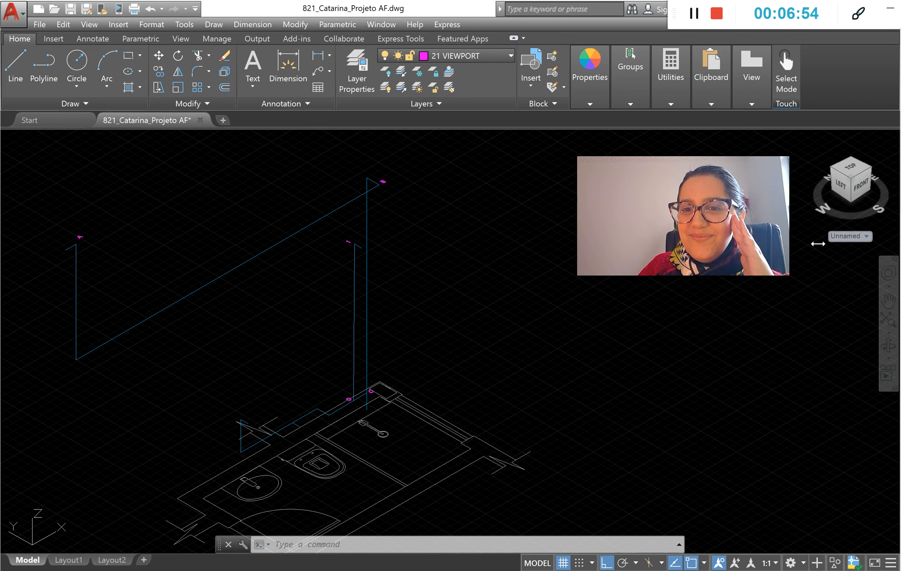
click(694, 16)
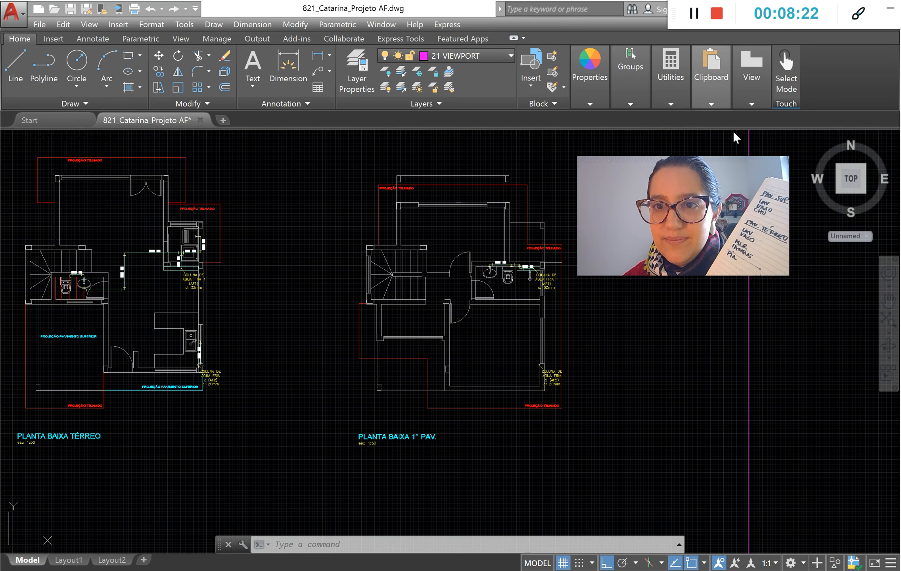
click(696, 14)
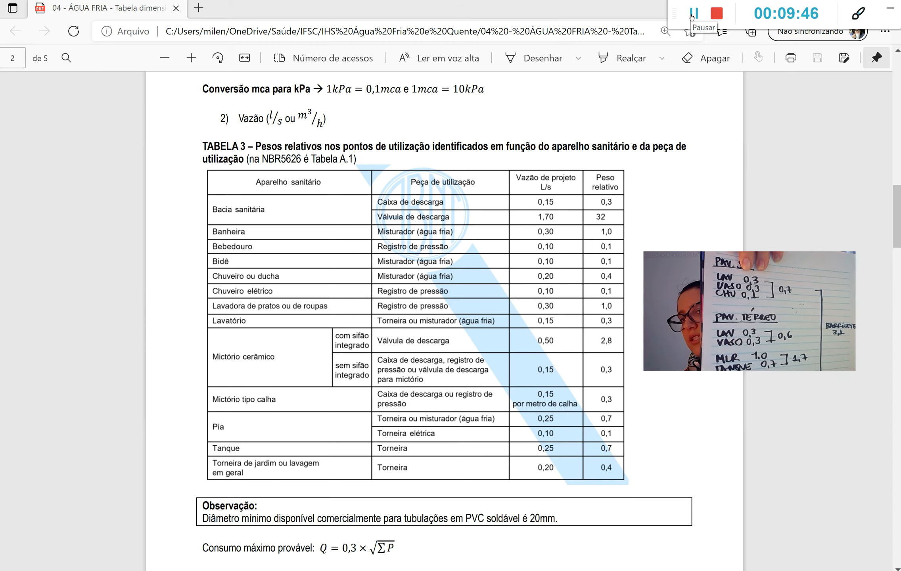
Switch to the Excel pipe-sizing spreadsheet and enter 3,1 as the PESO of Barrilete segment A-B in cell C23.
key(alt+Tab)
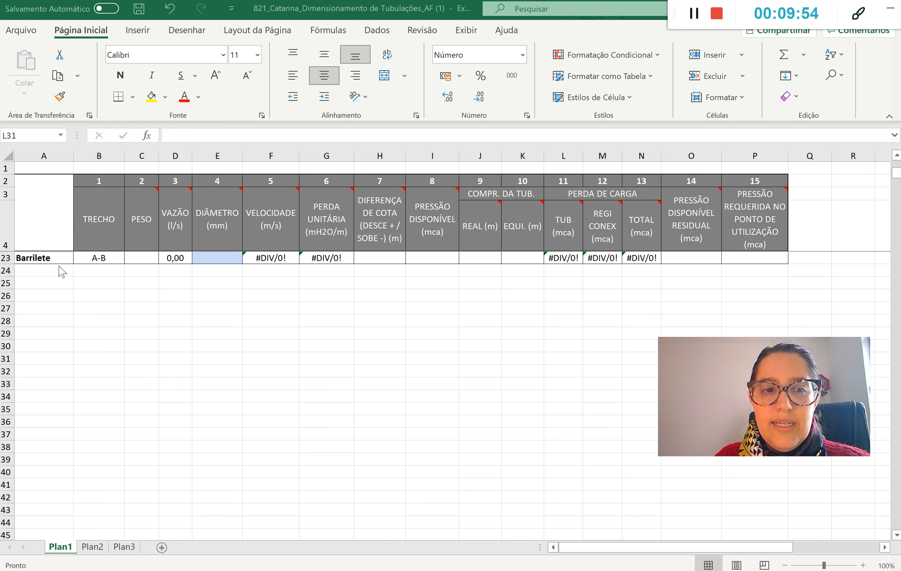
click(140, 258)
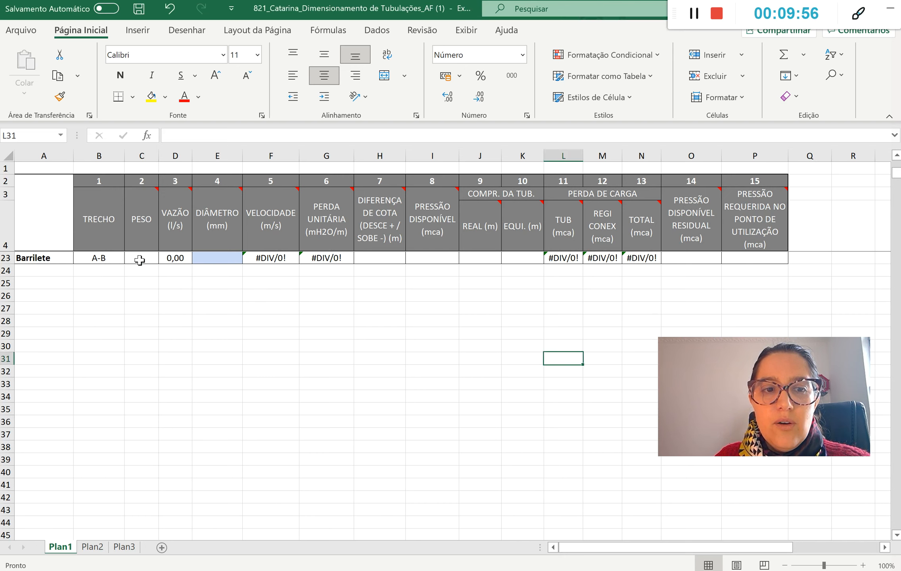
click(140, 260)
text(3,1)
key(Return)
mouse_move(171, 210)
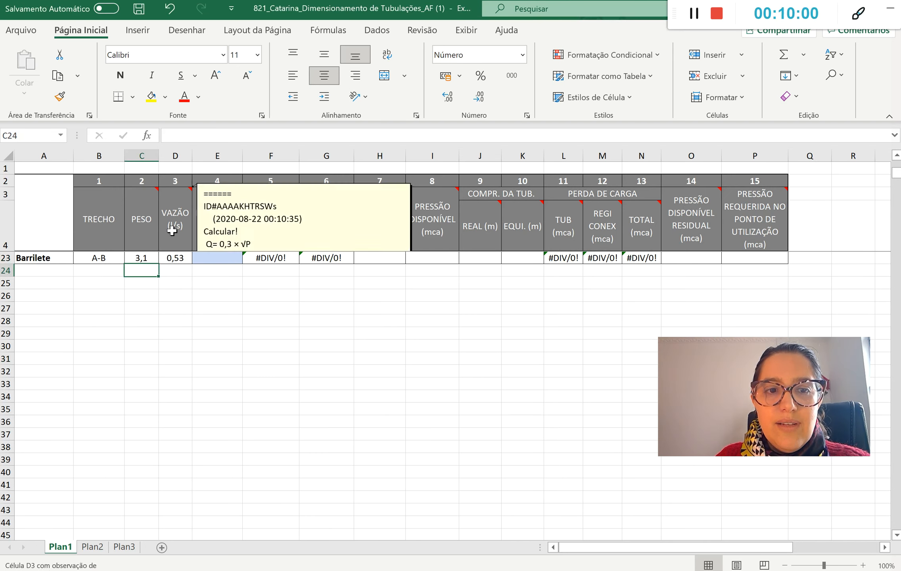
mouse_move(181, 235)
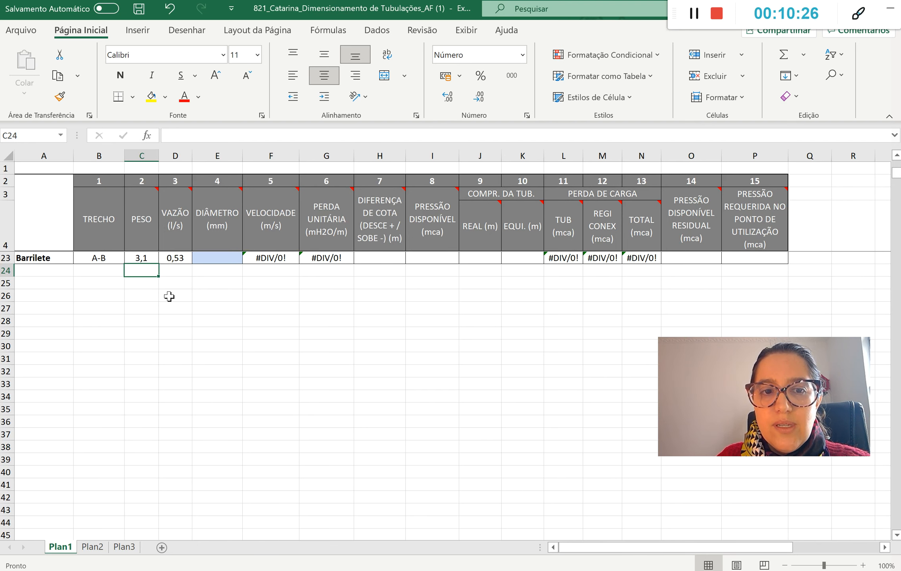
Select the diameter cell of segment A-B, switch to the PDF with the pipe diameter chart, and set its drawing pen to orange.
click(217, 261)
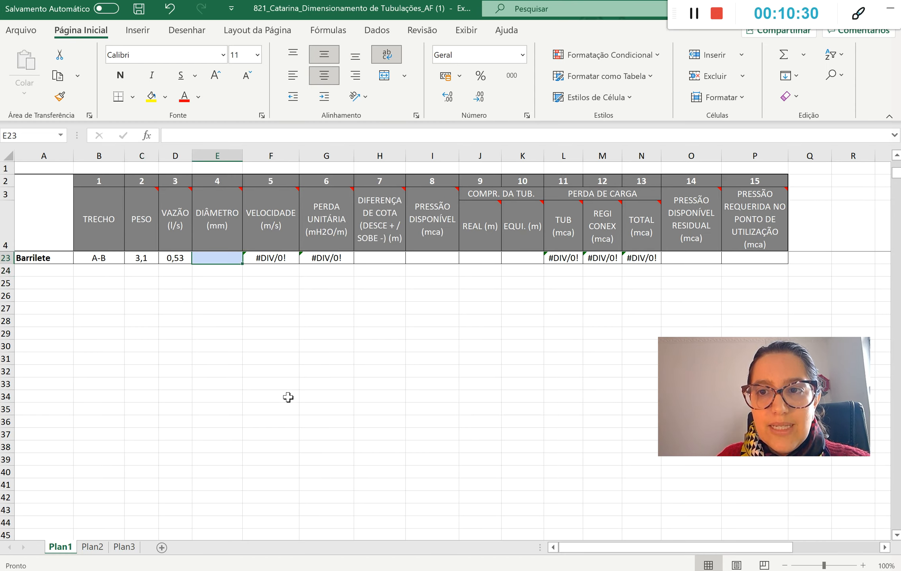
key(alt+Tab)
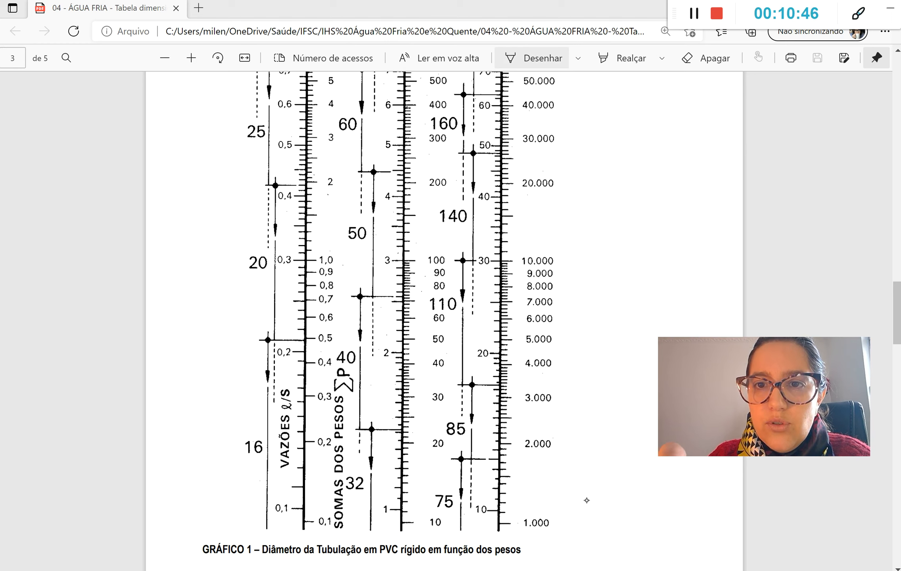
click(578, 58)
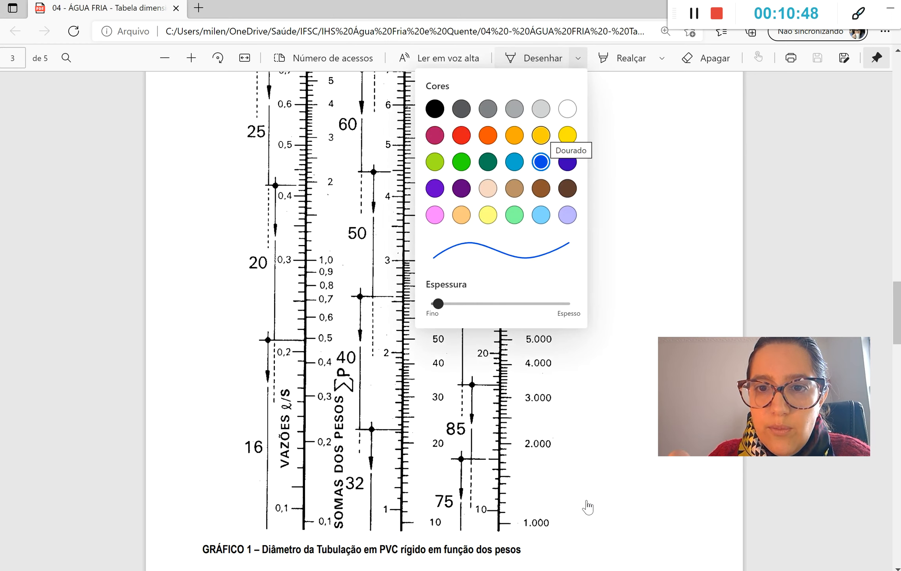
click(487, 136)
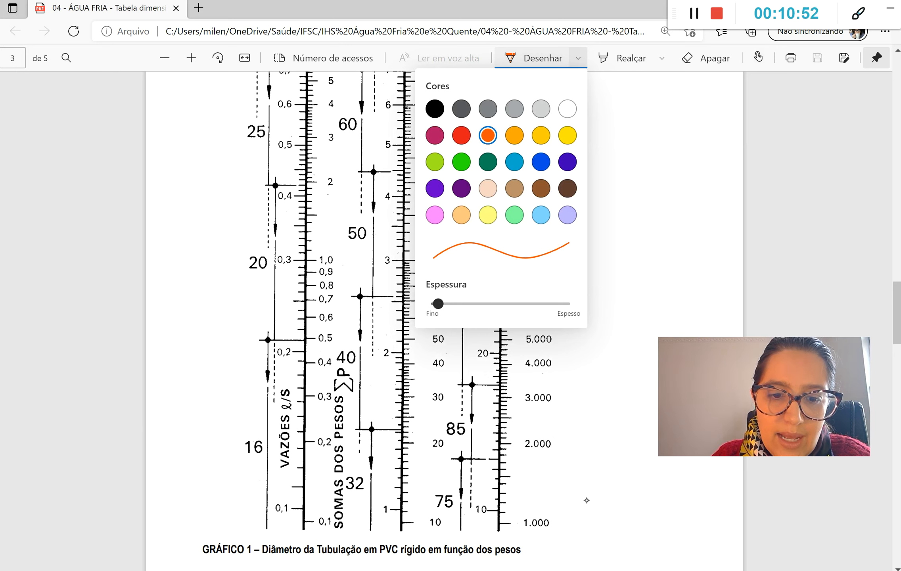
click(61, 362)
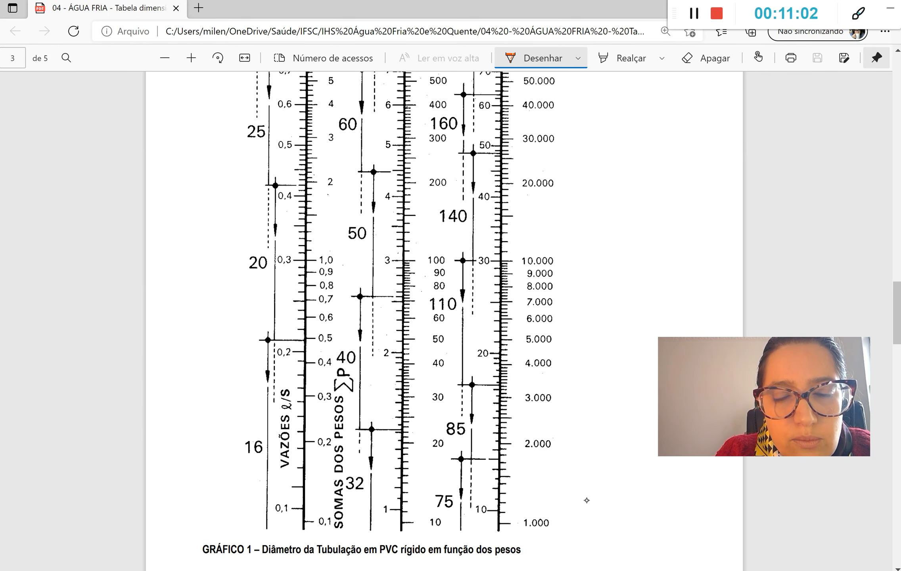
Circle the 0,5 flow and 3 weight marks and the 25 diameter on Gráfico 1, then return to the Excel spreadsheet.
mouse_move(330, 125)
mouse_down()
mouse_move(290, 129)
mouse_move(339, 153)
mouse_move(278, 134)
mouse_move(325, 156)
mouse_move(335, 124)
mouse_up()
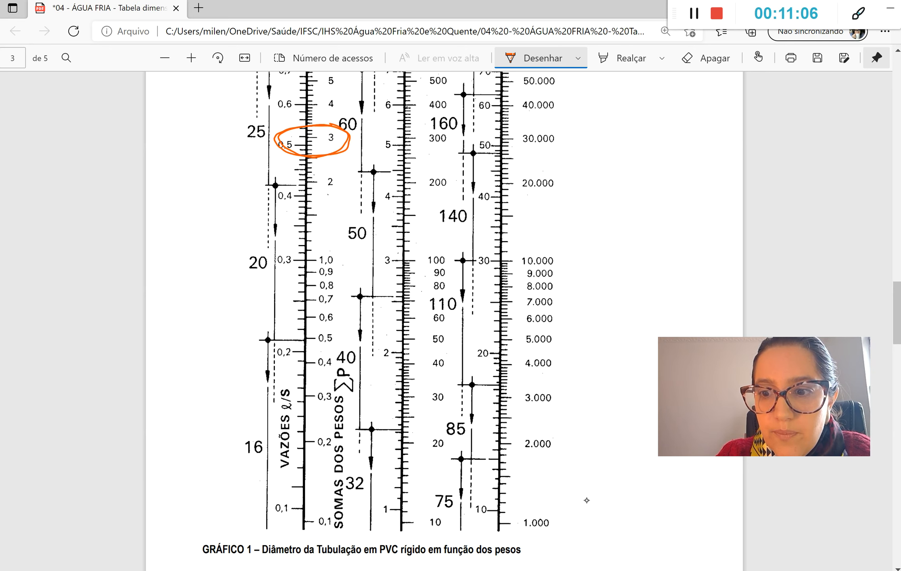
scroll(586, 500, up, 3)
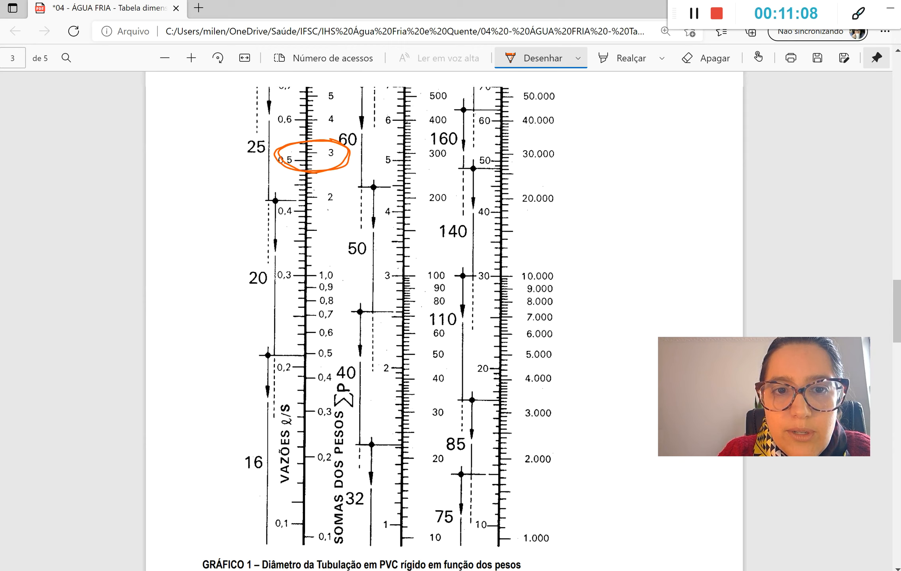
mouse_move(256, 177)
mouse_down()
mouse_move(234, 189)
mouse_move(261, 178)
mouse_move(242, 224)
mouse_move(256, 177)
mouse_up()
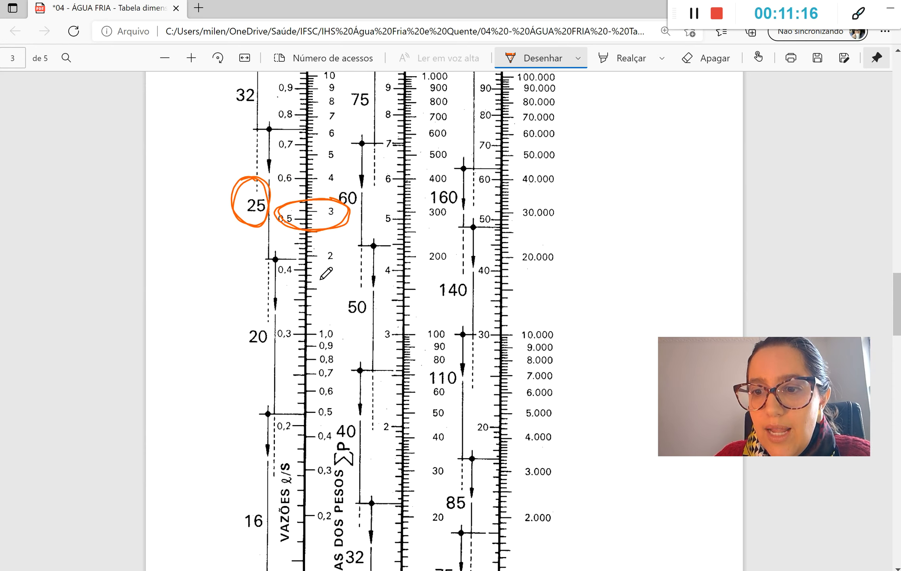
key(alt+Tab)
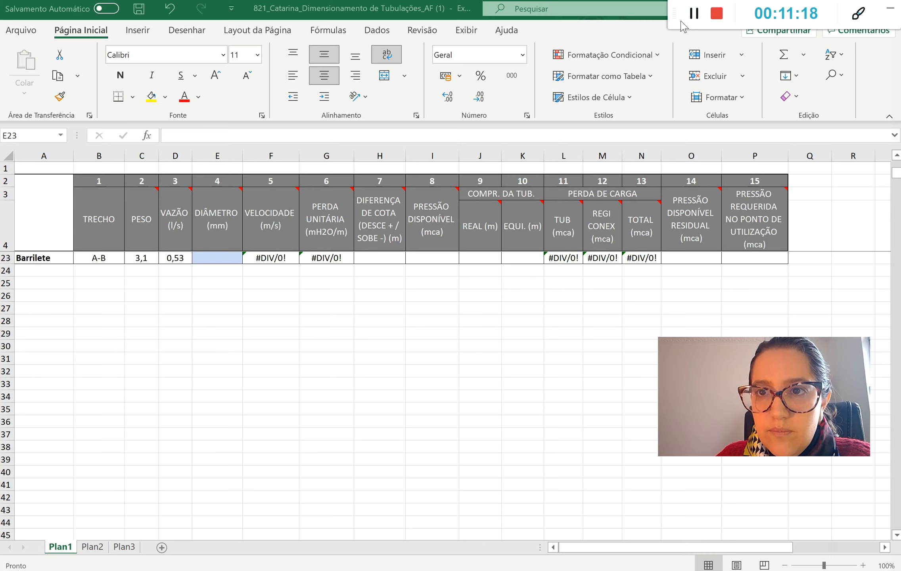
Set the DIÂMETRO of Barrilete segment A-B to 25 mm in cell E23.
text(25)
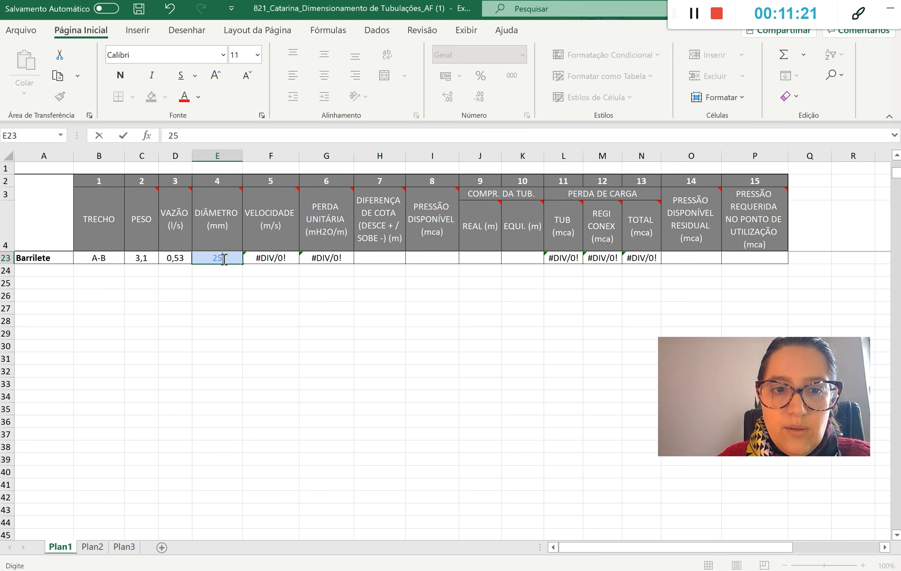
key(Return)
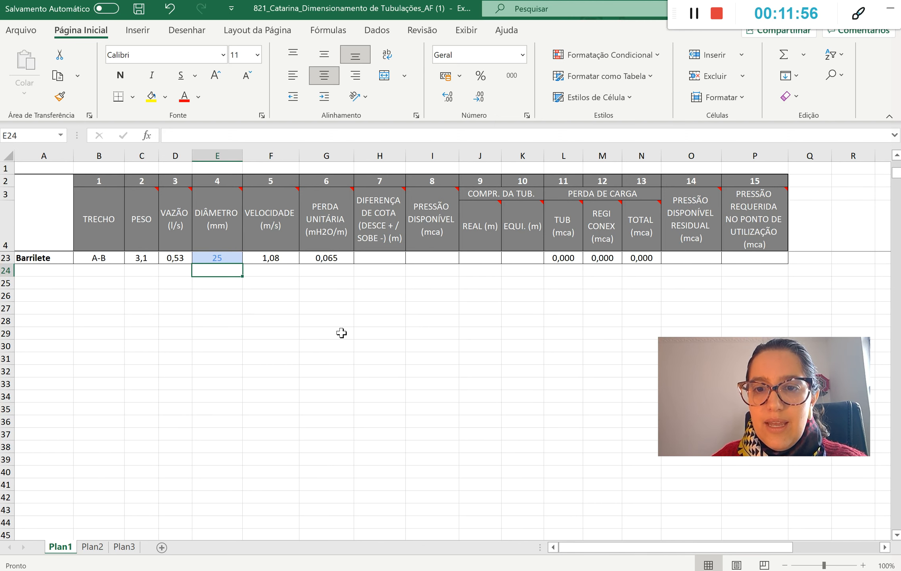
Check the riser in the AutoCAD isometric, then enter 1,40 as segment A-B's DIFERENÇA DE COTA and PRESSÃO DISPONÍVEL in H23 and I23.
mouse_move(383, 248)
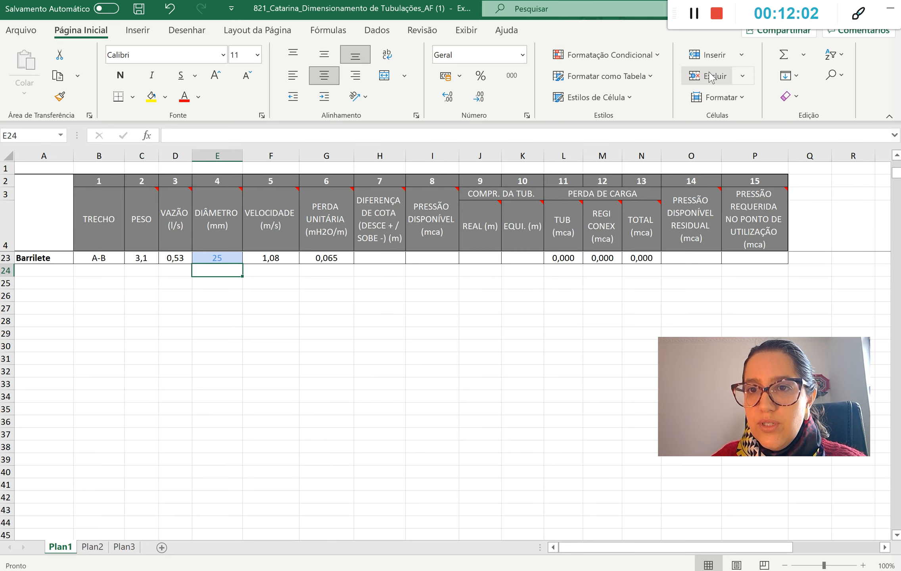
key(alt+Tab)
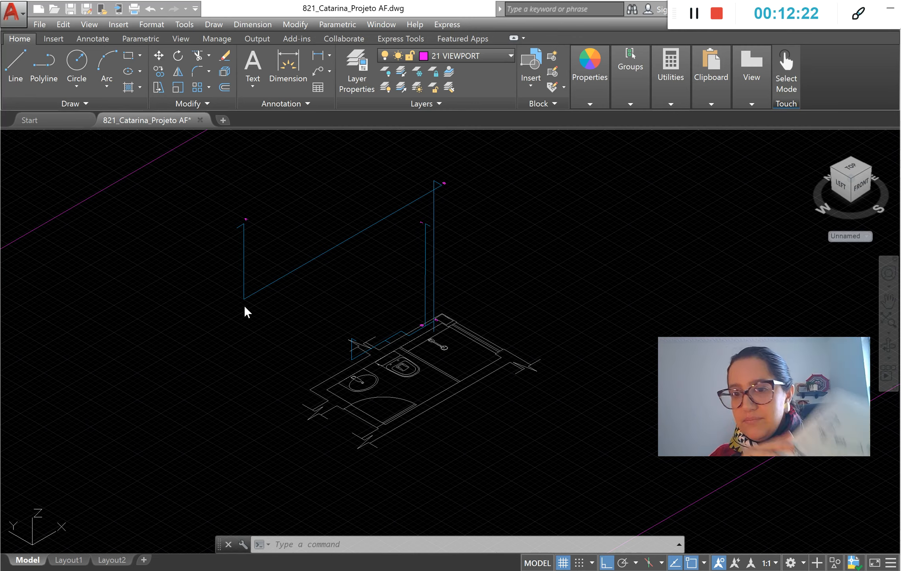
click(695, 13)
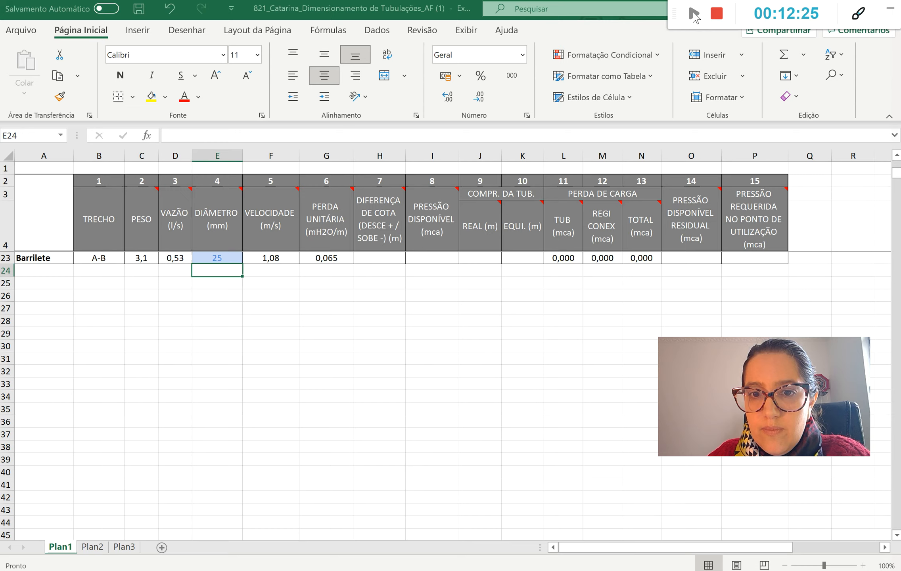
click(384, 257)
text(1,46)
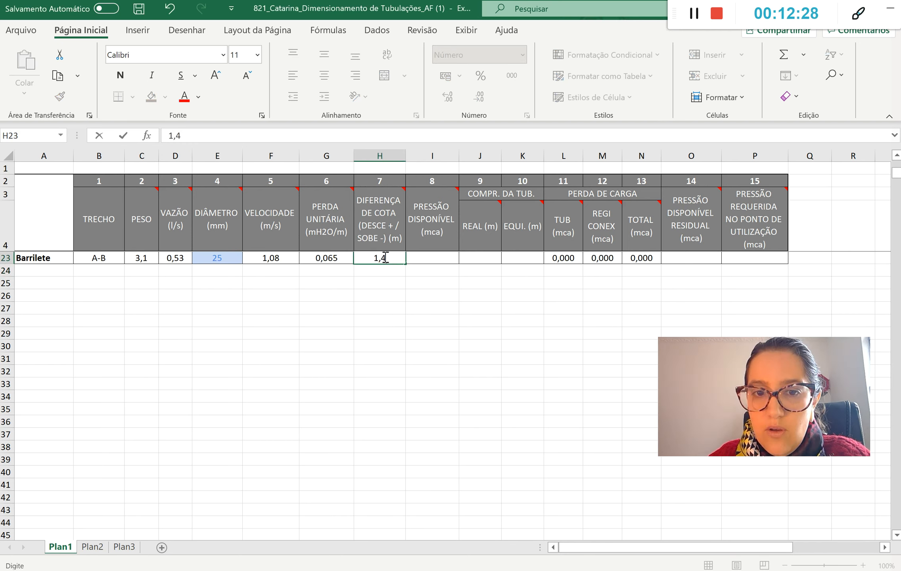
key(Return)
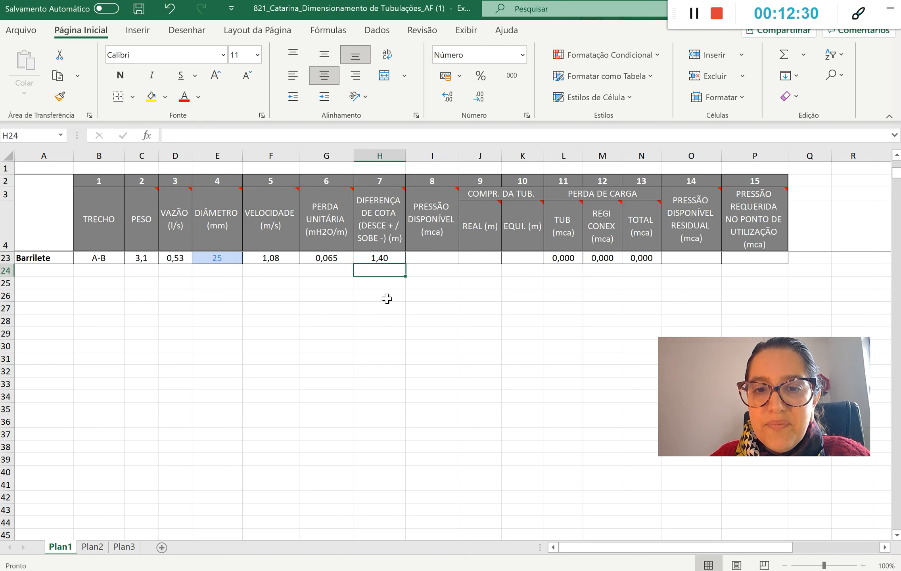
click(421, 258)
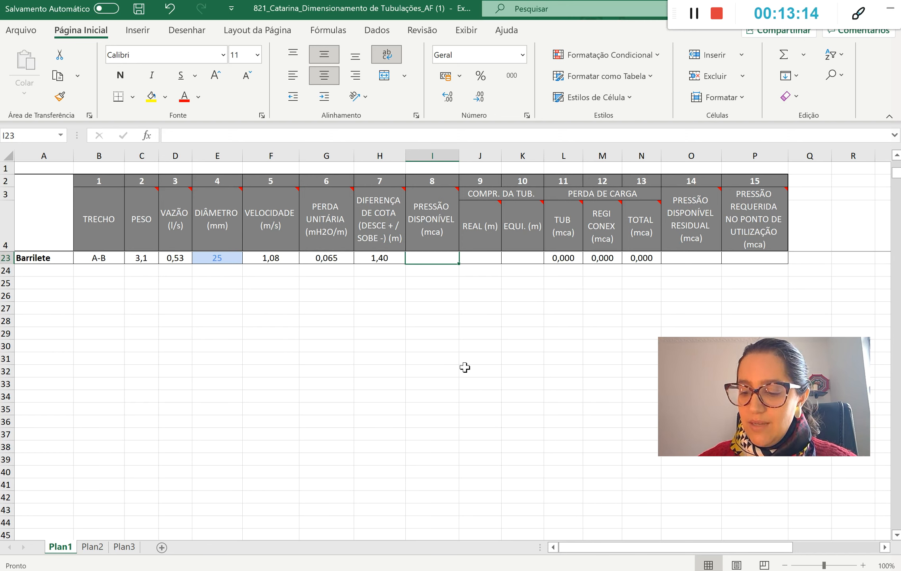
text(1,40)
key(Return)
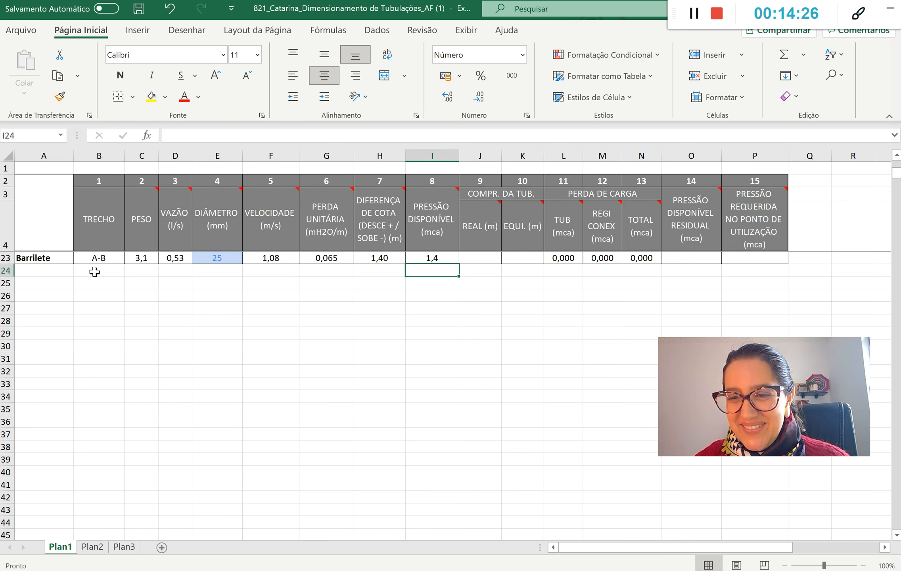
Enter the REAL pipe length of segment A-B in J23 as the formula =1,40+4,23+,17.
click(485, 261)
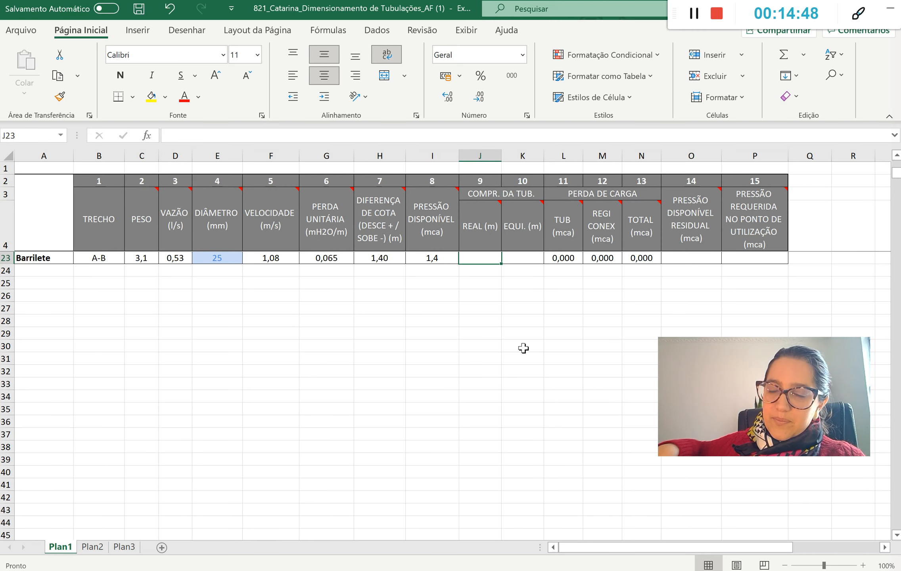
text(=)
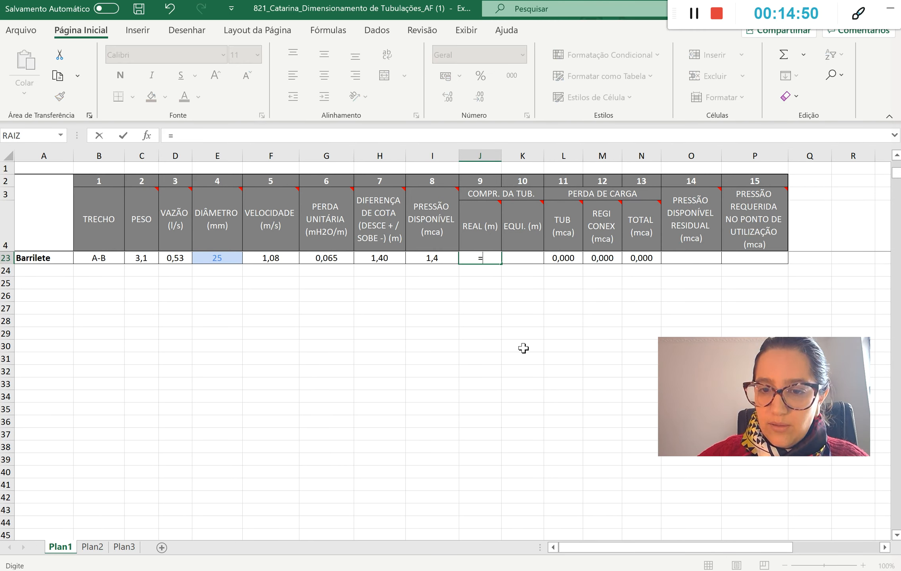
text(1,40+4,23+,17)
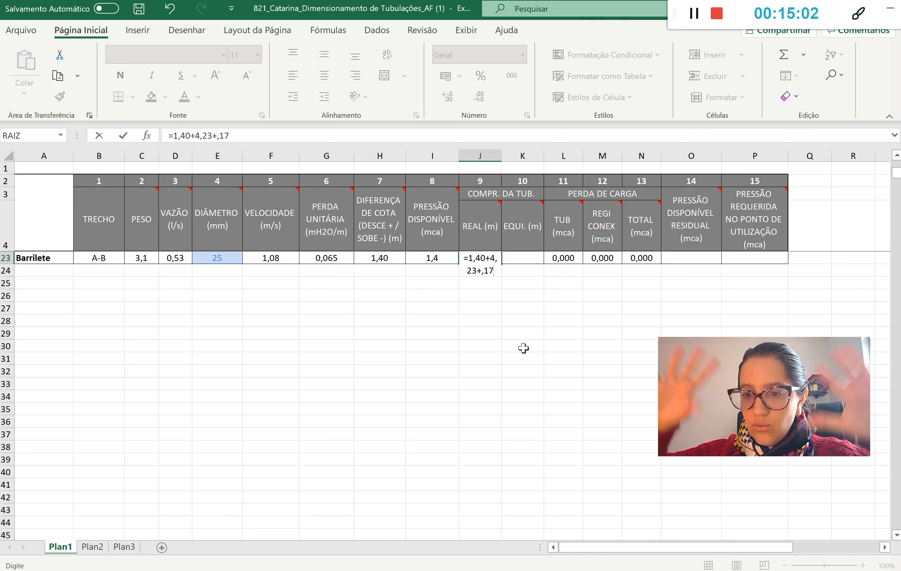
key(Return)
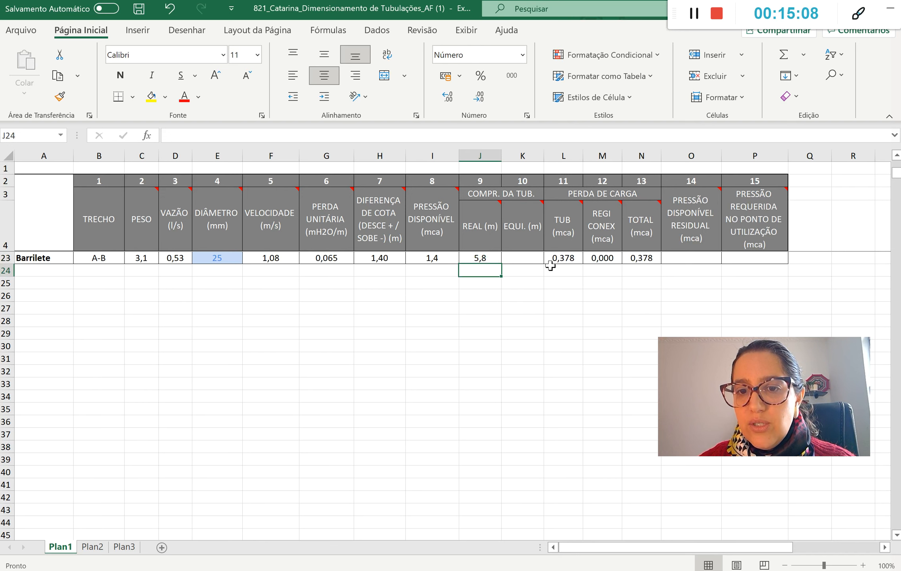
Inspect which cells the TUB head-loss formula in L23 refers to, leaving the formula as it is.
click(566, 258)
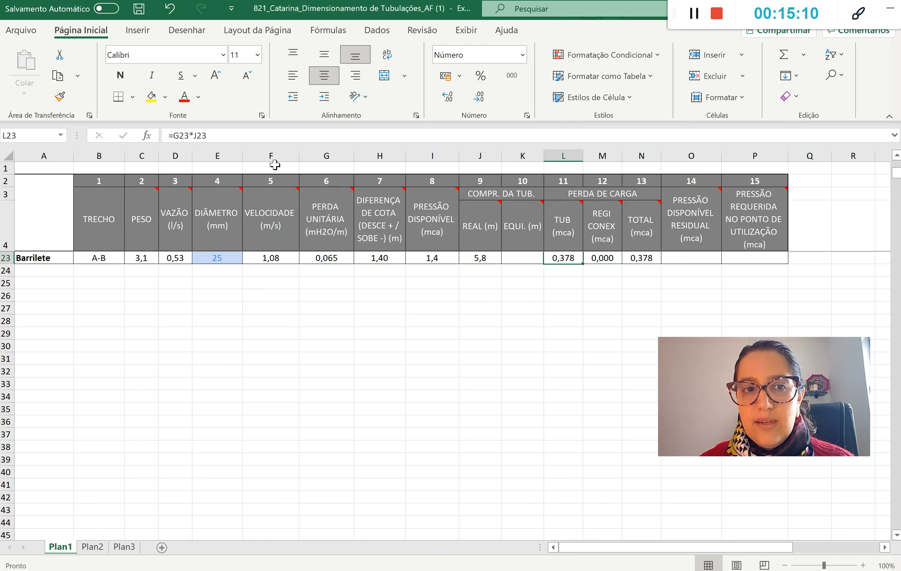
click(229, 136)
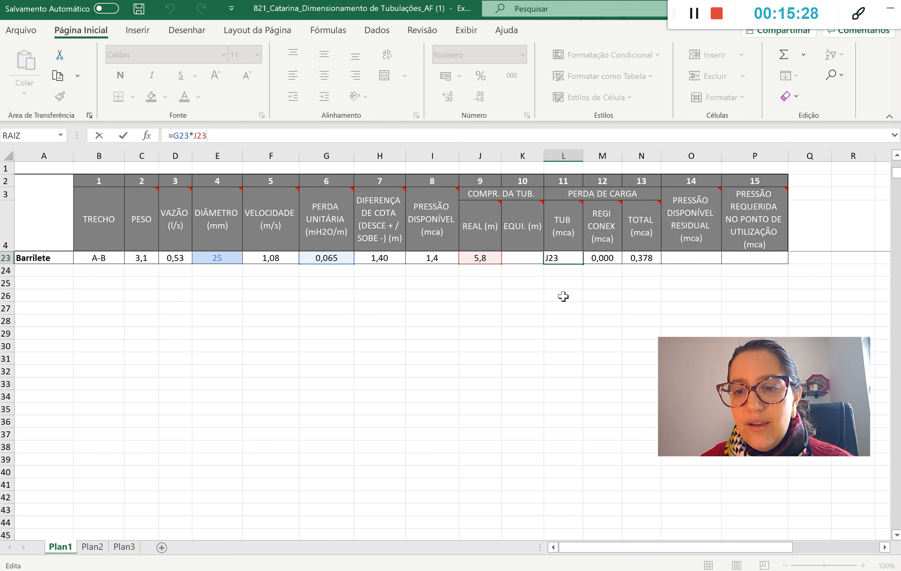
key(Return)
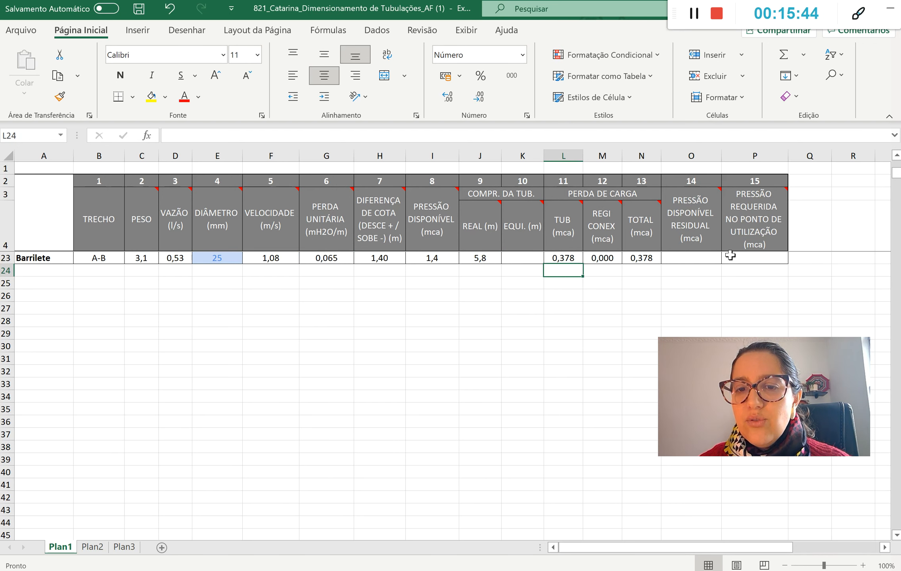
Consult the PDF's Tabela 5 and the AutoCAD isometric, and note "entrada normal + 2 joelhos 90° + T saída de lado" in Excel cell Q23.
click(801, 258)
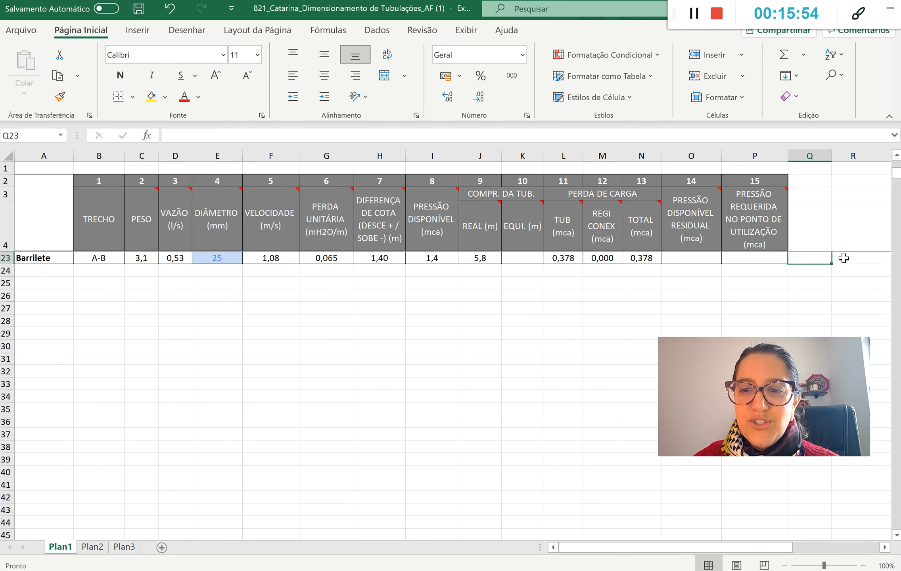
key(alt+Tab)
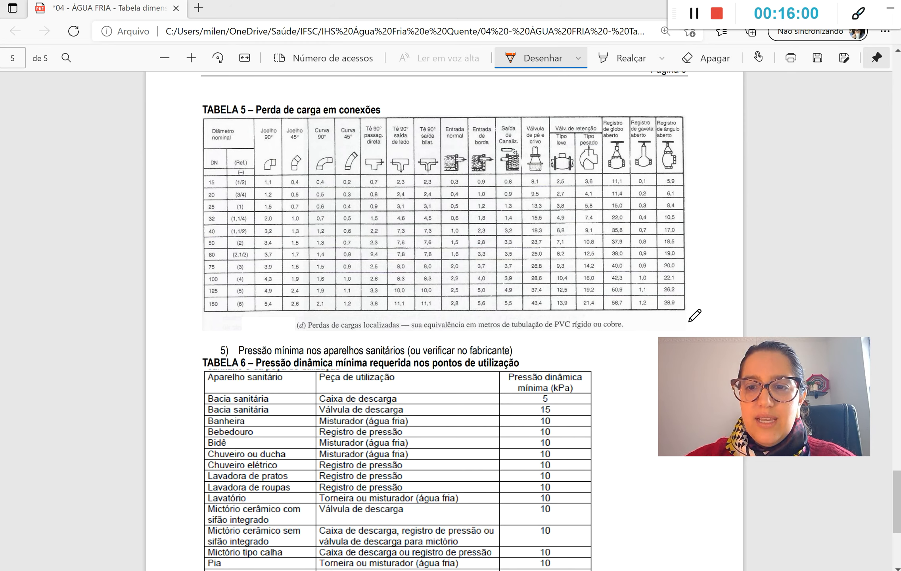
ctrl+scroll(694, 316, up, 2)
ctrl+scroll(846, 303, up, 1)
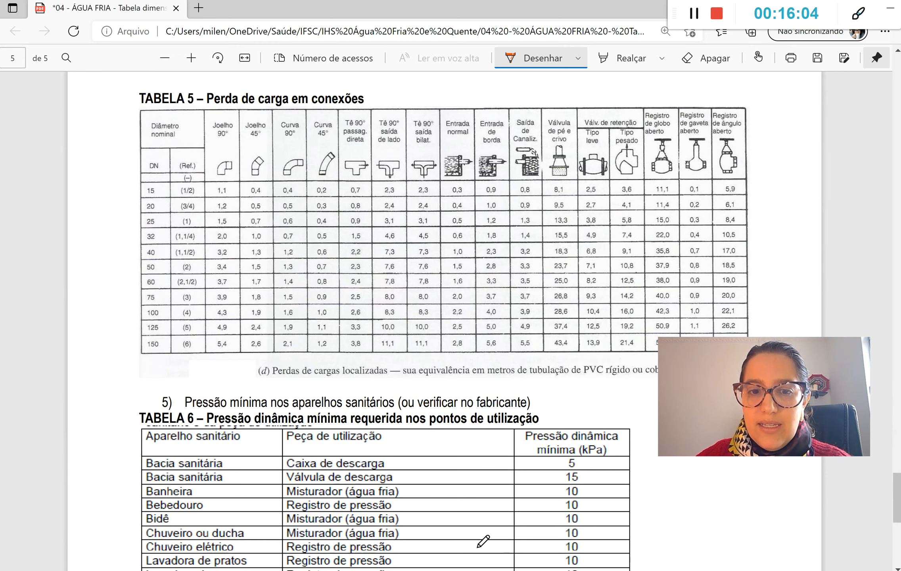
drag(690, 396, 670, 440)
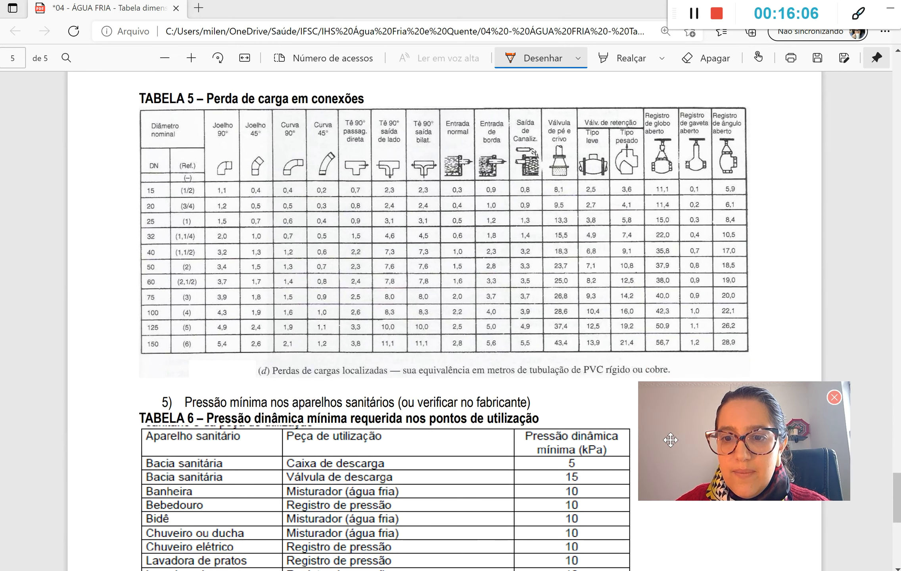
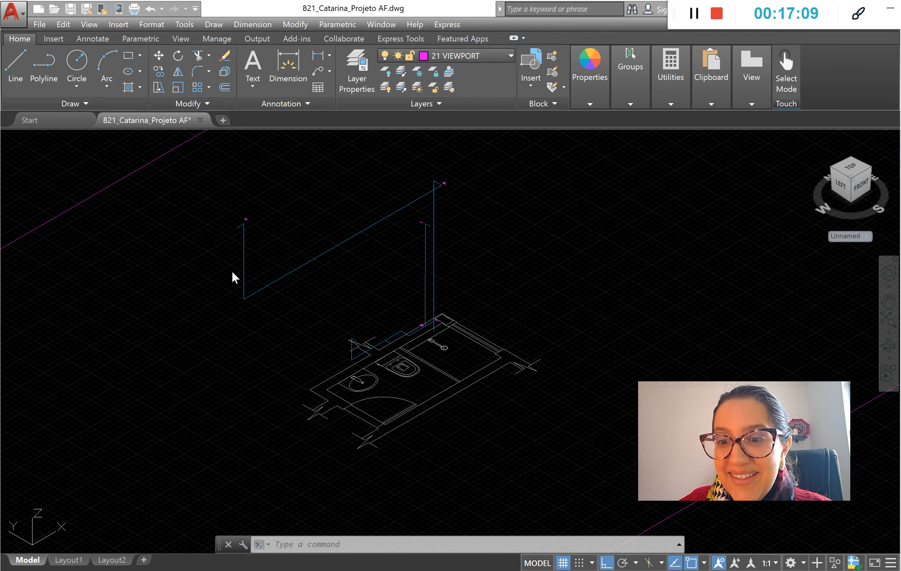
click(693, 14)
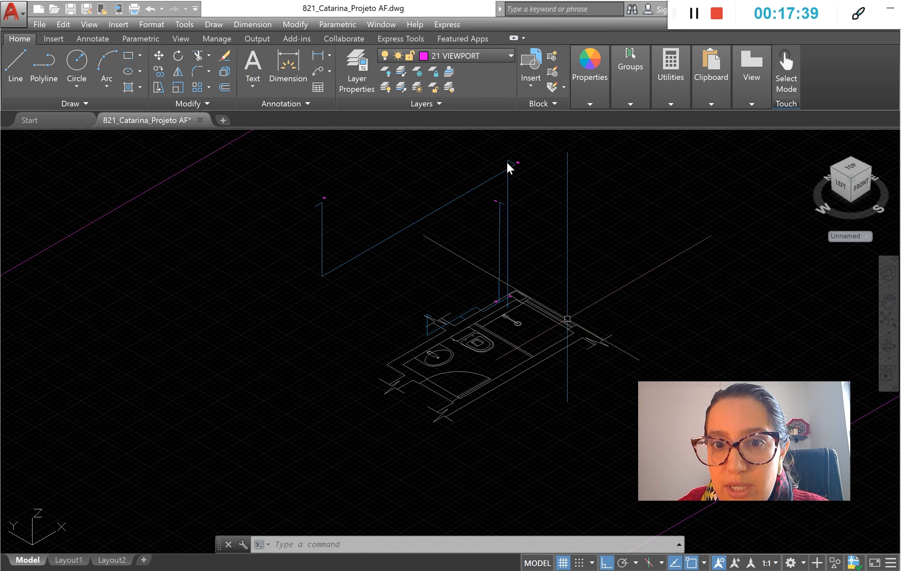
key(alt+Tab)
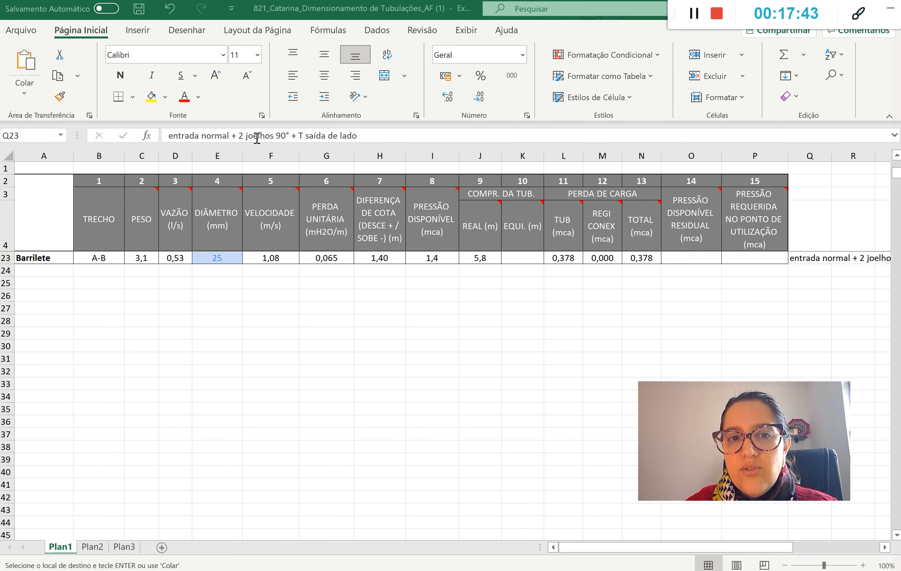
In the PDF's Tabela 5, circle DN 25, the Joelho 90°, Tê 90° saída de lado and Entrada normal columns, and their DN 25 values.
key(alt+Tab)
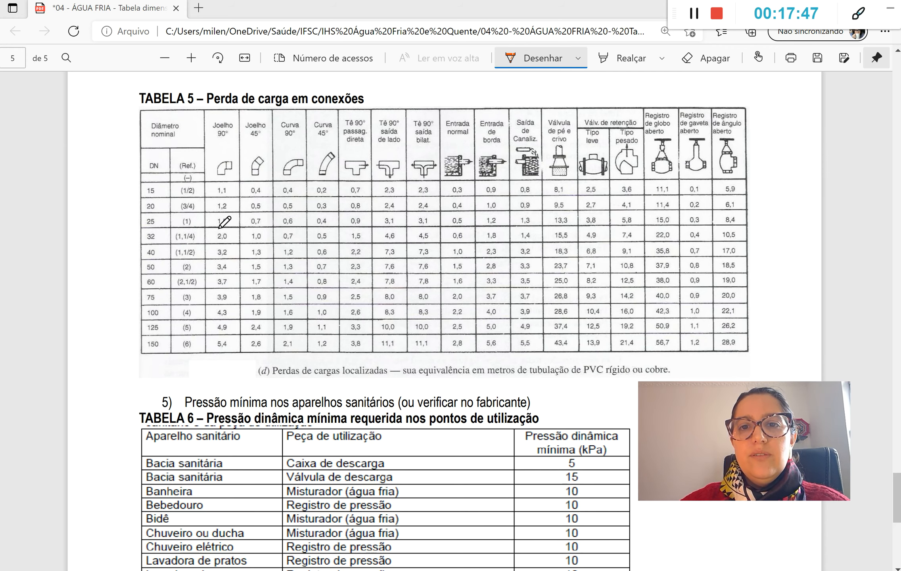
mouse_move(150, 214)
mouse_down()
mouse_move(140, 225)
mouse_move(157, 214)
mouse_move(160, 224)
mouse_up()
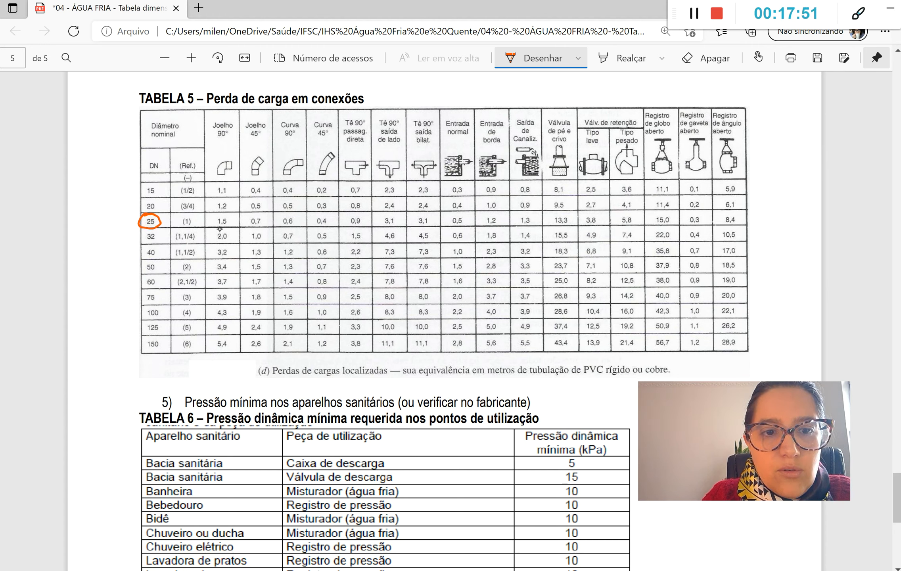
drag(211, 215, 228, 215)
mouse_move(218, 104)
mouse_down()
mouse_move(237, 183)
mouse_move(222, 104)
mouse_up()
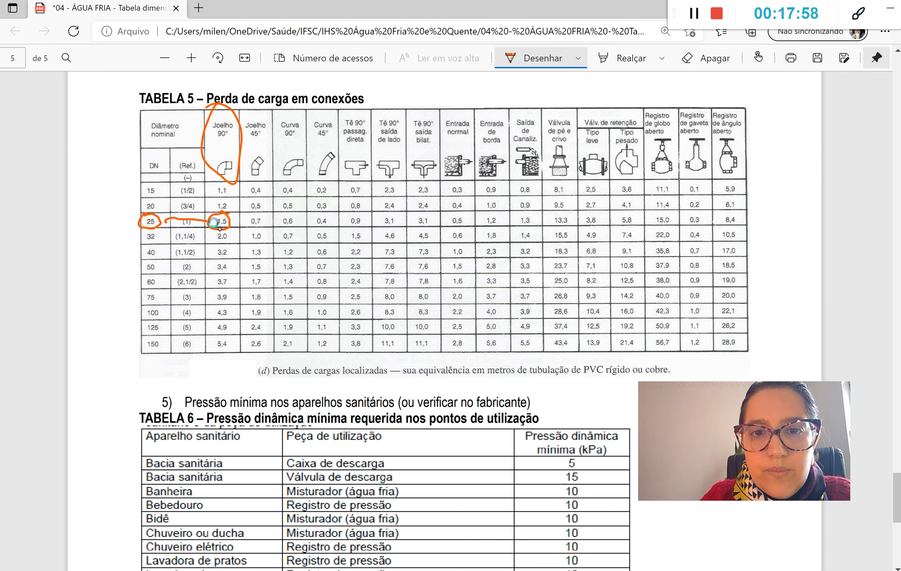
mouse_move(390, 105)
mouse_down()
mouse_move(377, 174)
mouse_move(396, 106)
mouse_up()
mouse_move(236, 219)
mouse_down()
mouse_move(370, 221)
mouse_move(386, 232)
mouse_move(383, 211)
mouse_up()
mouse_move(477, 113)
mouse_down()
mouse_move(455, 104)
mouse_move(473, 130)
mouse_up()
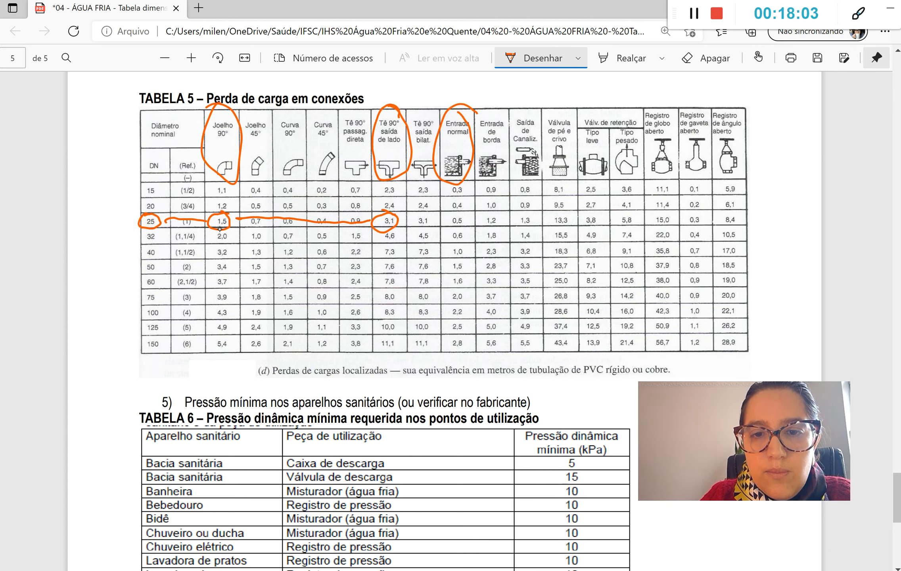
mouse_move(414, 224)
mouse_down()
mouse_move(459, 212)
mouse_move(444, 222)
mouse_up()
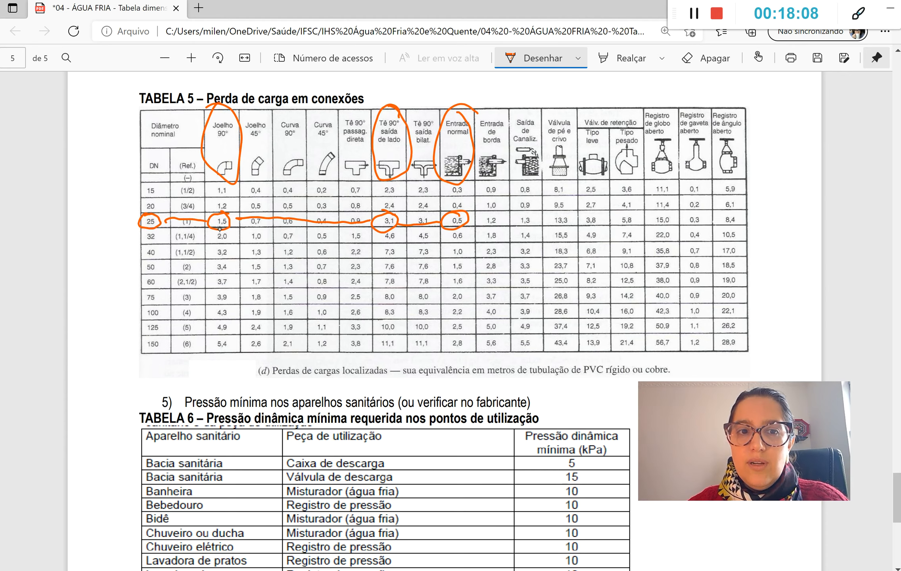
Return to the Excel spreadsheet and enter segment A-B's EQUI. length in K23 as =1,5*2+0,5+3,1.
key(alt+Tab)
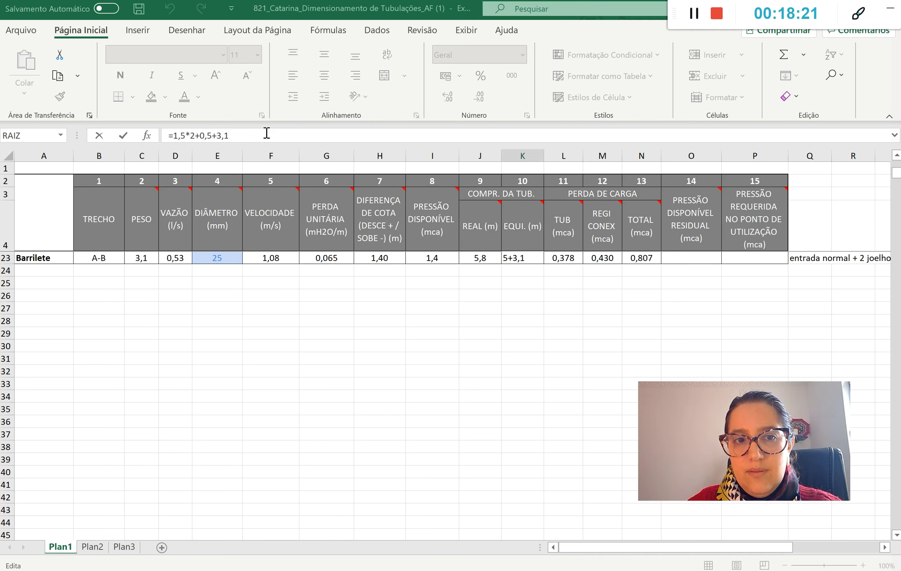
key(Return)
click(516, 346)
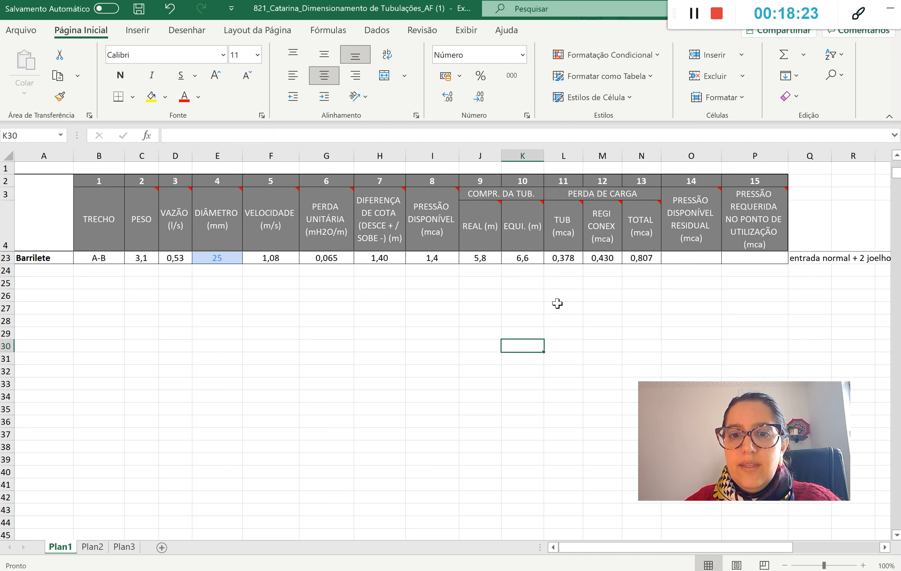
Review the formulas for segment A-B's equivalent length, pipe head loss and fittings head loss in K23, L23 and M23.
click(536, 262)
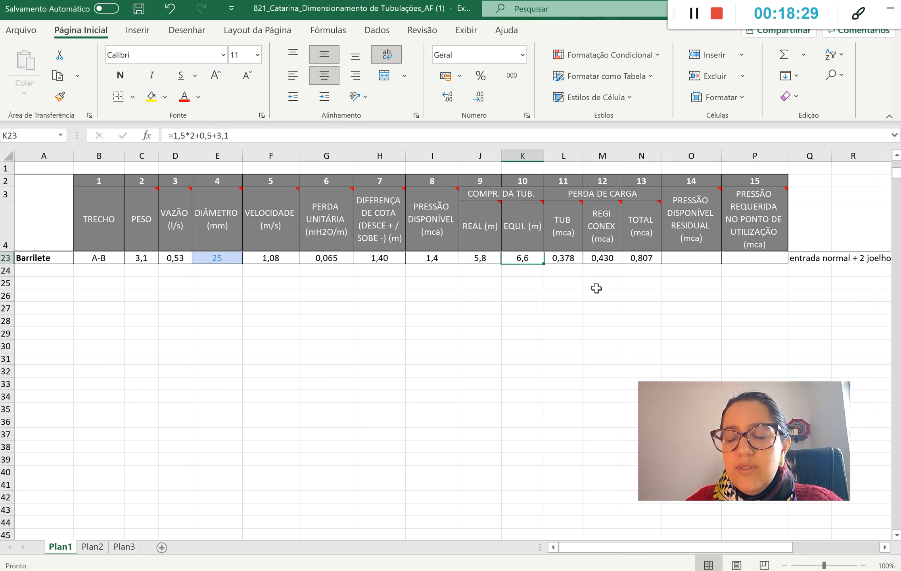
click(562, 259)
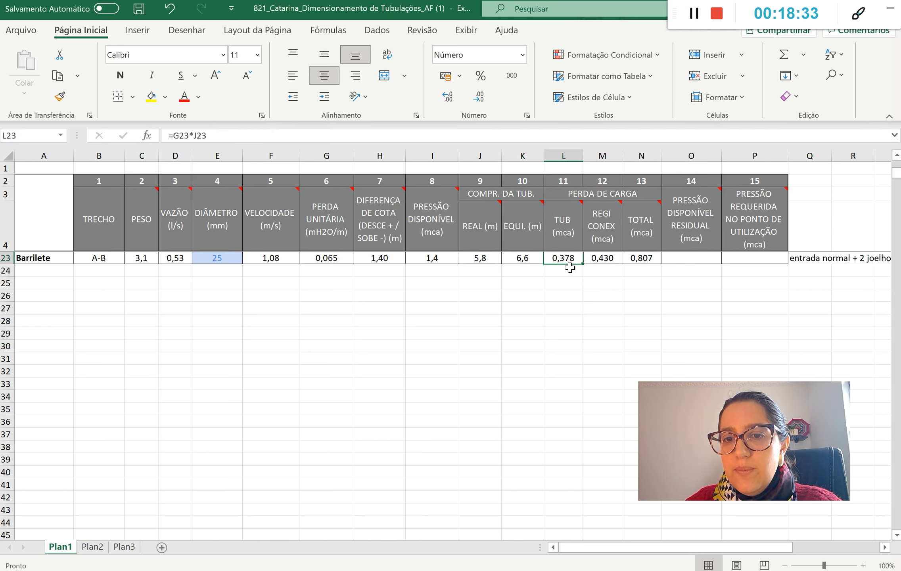
click(614, 258)
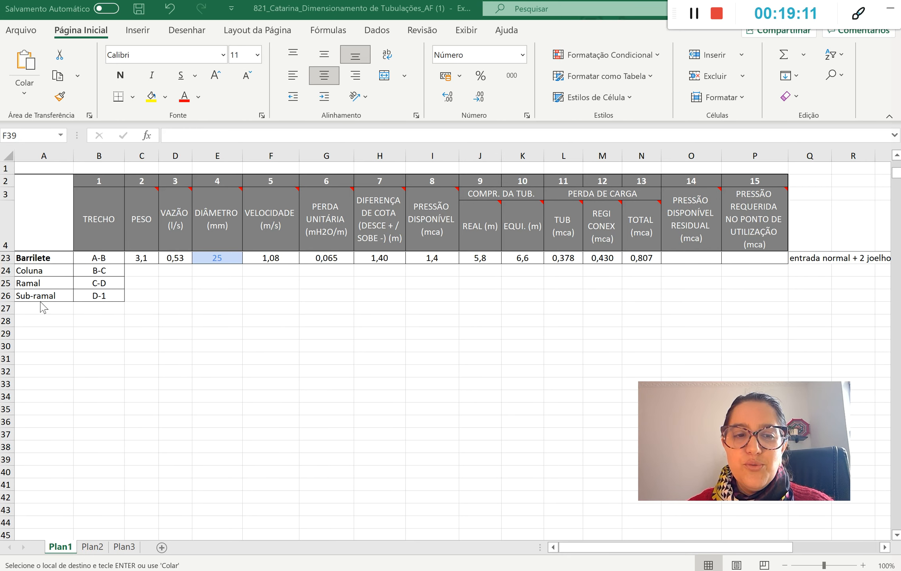
Switch to AutoCAD and examine the cold-water columns on the floor plans and the piping in the bathroom isometric.
key(alt+Tab)
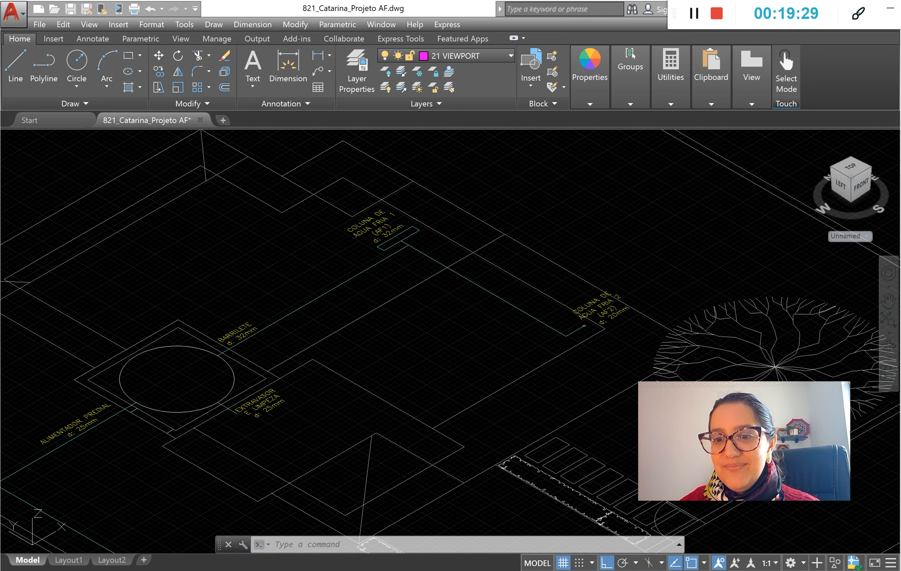
scroll(582, 302, down, 5)
scroll(459, 263, up, 2)
scroll(412, 255, up, 3)
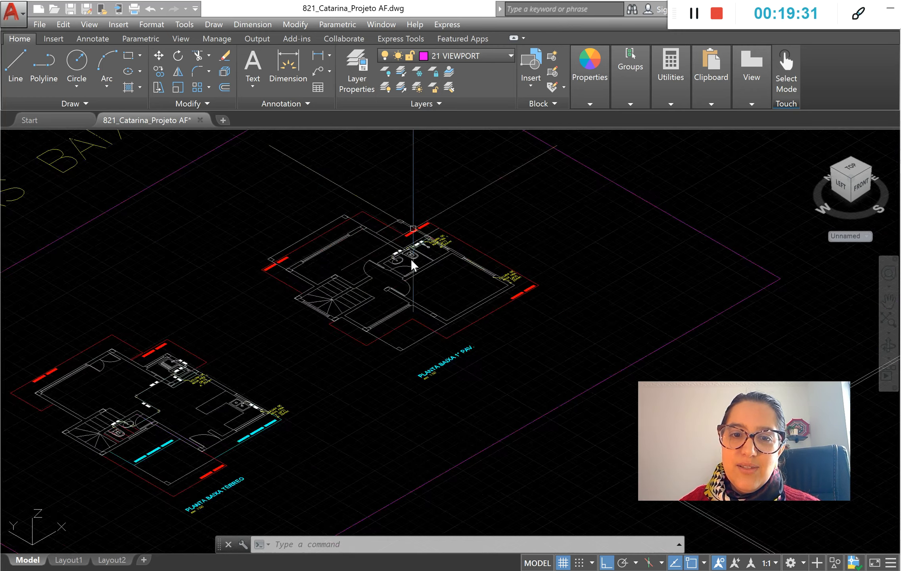
scroll(173, 438, up, 2)
scroll(351, 408, up, 2)
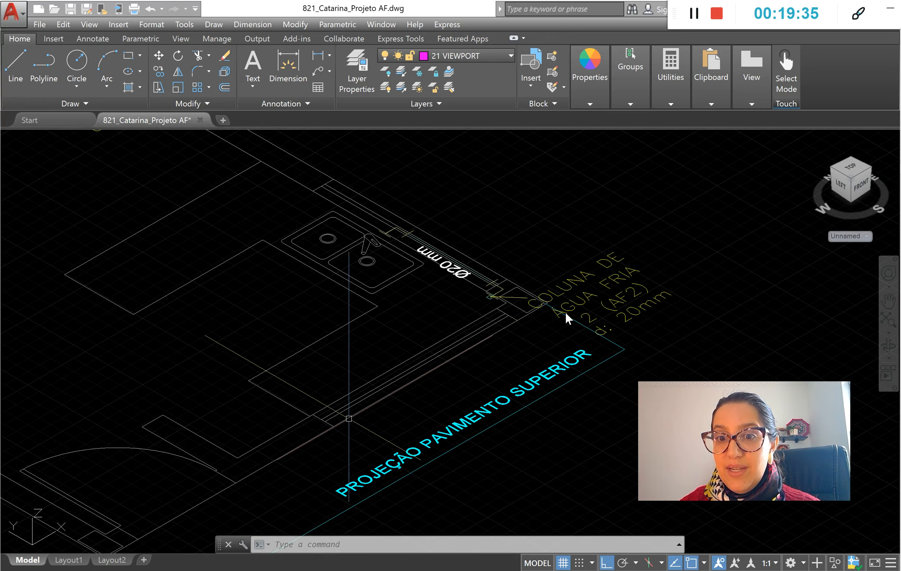
scroll(502, 338, down, 5)
scroll(447, 343, up, 2)
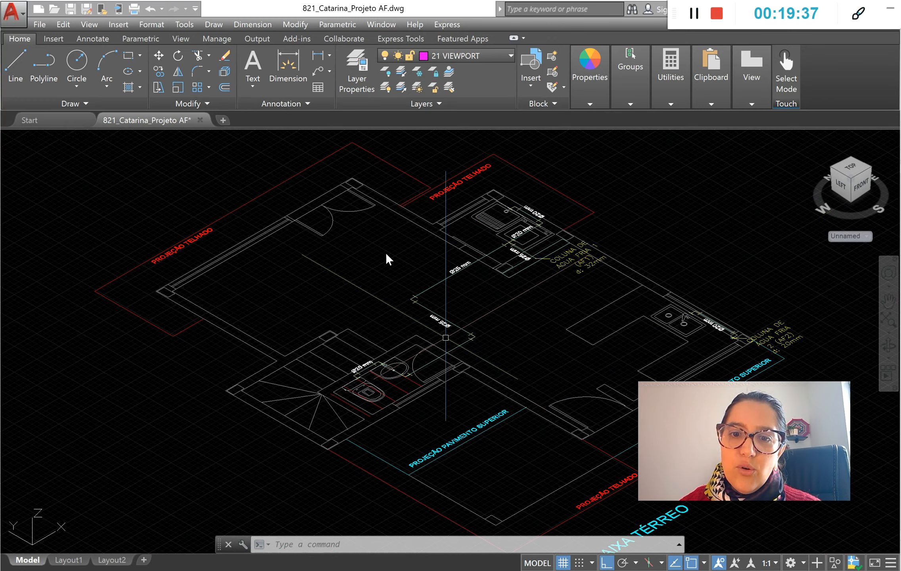
scroll(285, 347, down, 2)
scroll(220, 352, down, 1)
scroll(651, 225, up, 2)
scroll(543, 347, down, 2)
scroll(336, 245, down, 5)
scroll(490, 282, up, 3)
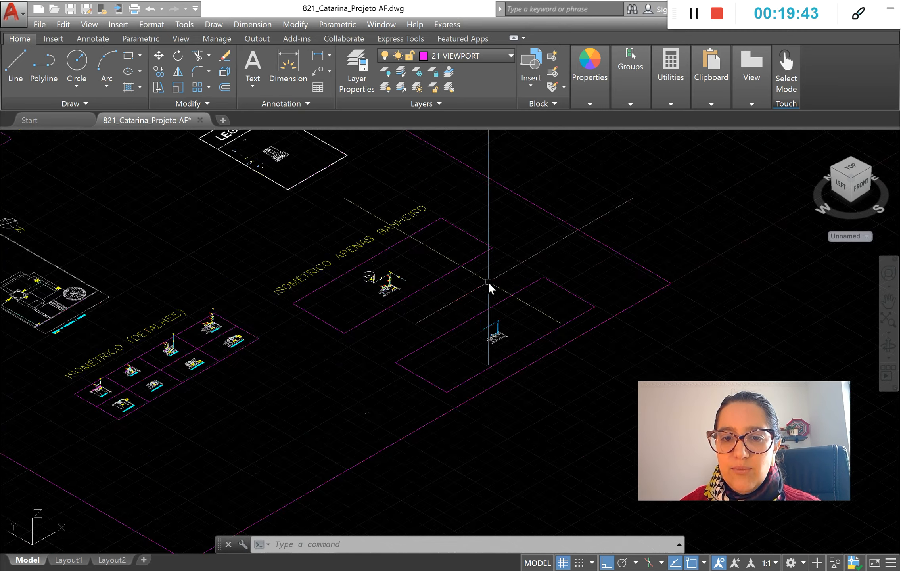
scroll(502, 361, up, 5)
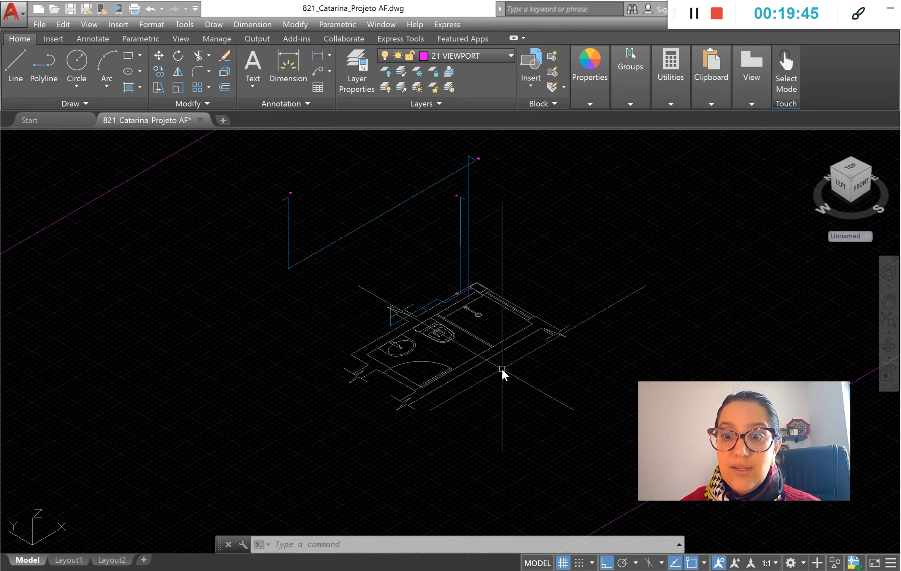
Return to Excel, enter 3 as segment B-C's PESO in C24, and extend the VAZÃO formula from D23 to D24.
key(alt+Tab)
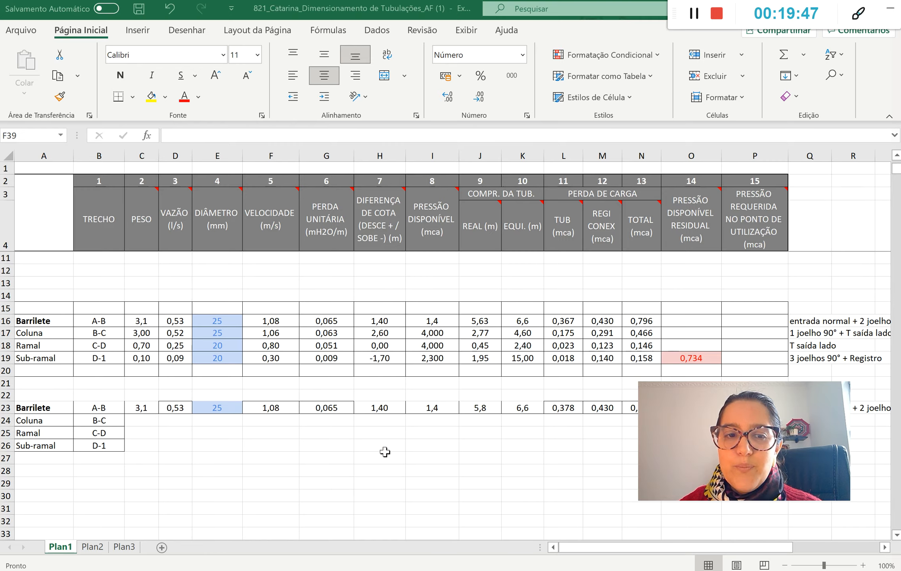
click(143, 423)
scroll(143, 423, down, 3)
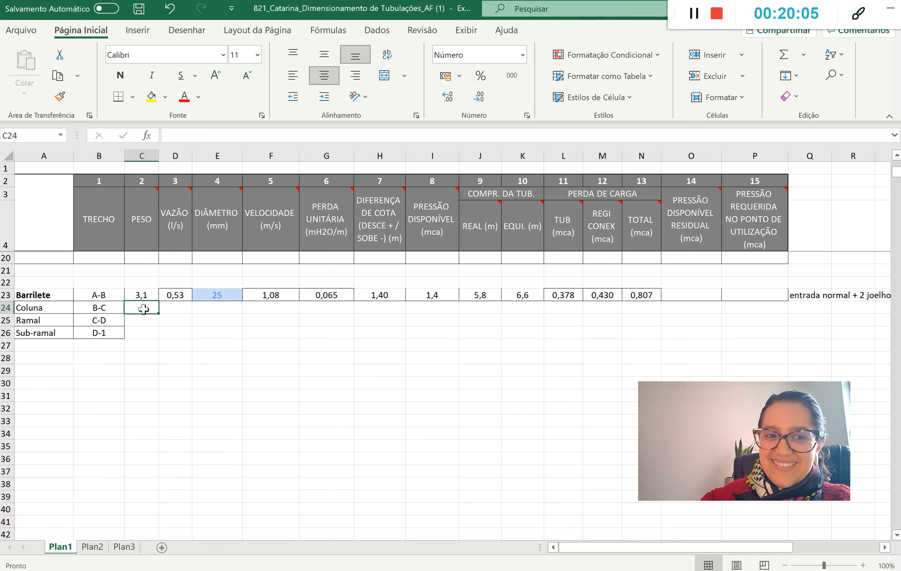
text(3)
click(182, 295)
drag(192, 301, 189, 310)
Copy the formatting of C23 to C24 and of E23 to E24 for segment B-C's weight and diameter.
click(141, 296)
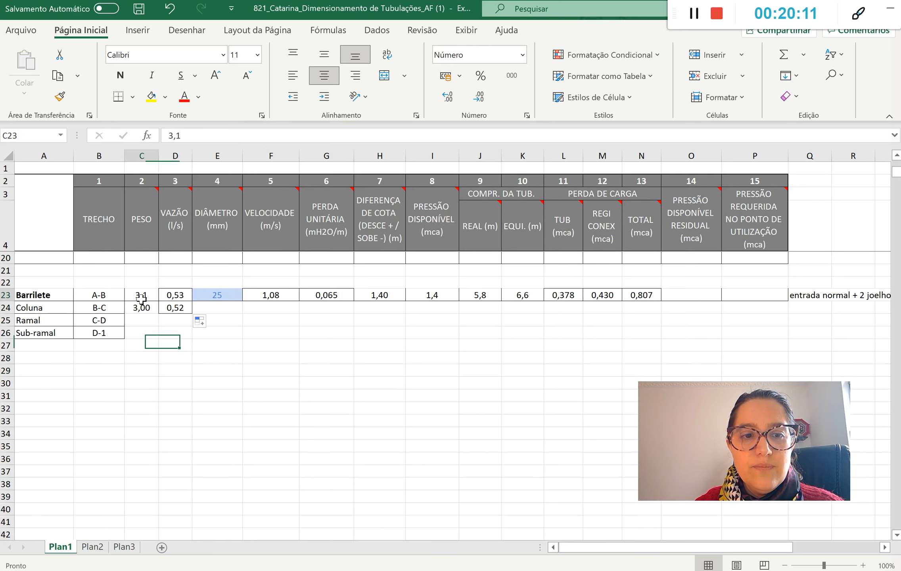
click(60, 96)
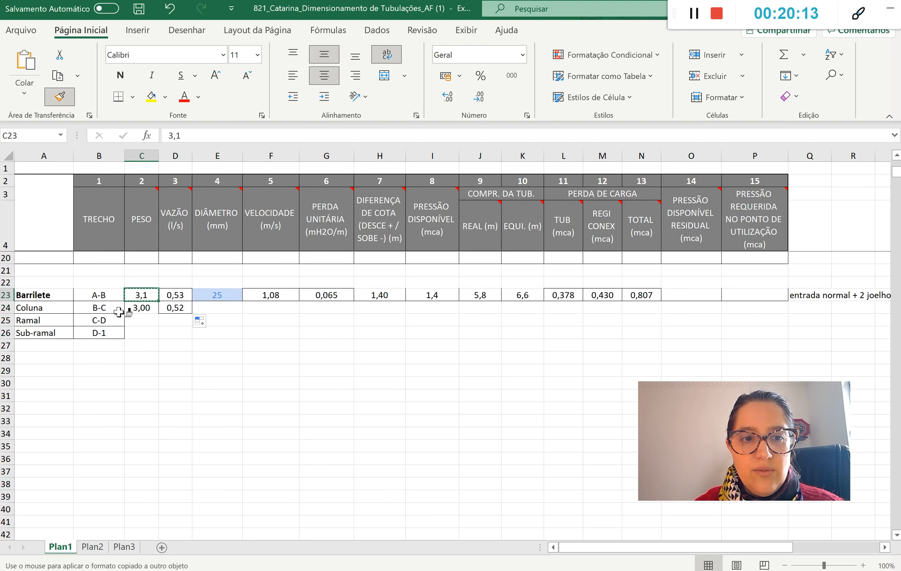
click(142, 307)
click(175, 357)
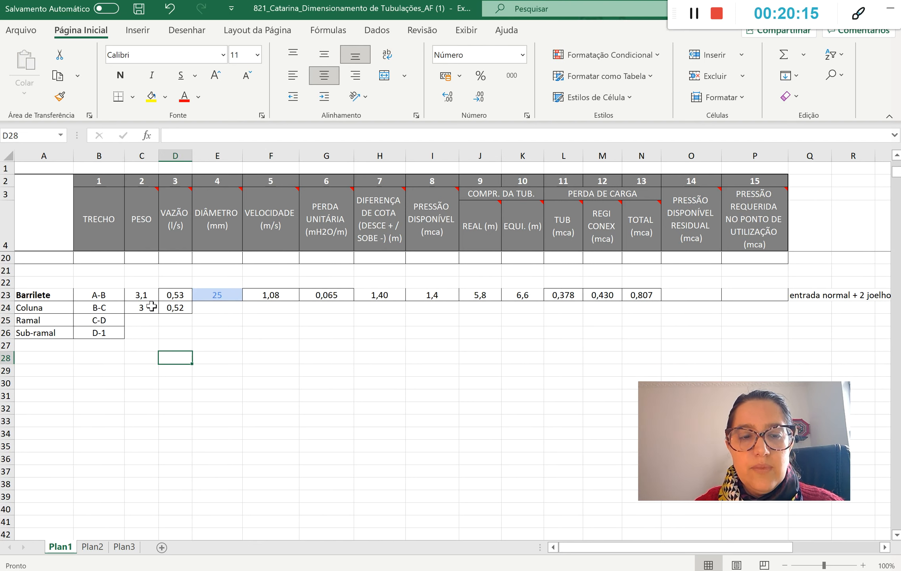
click(215, 297)
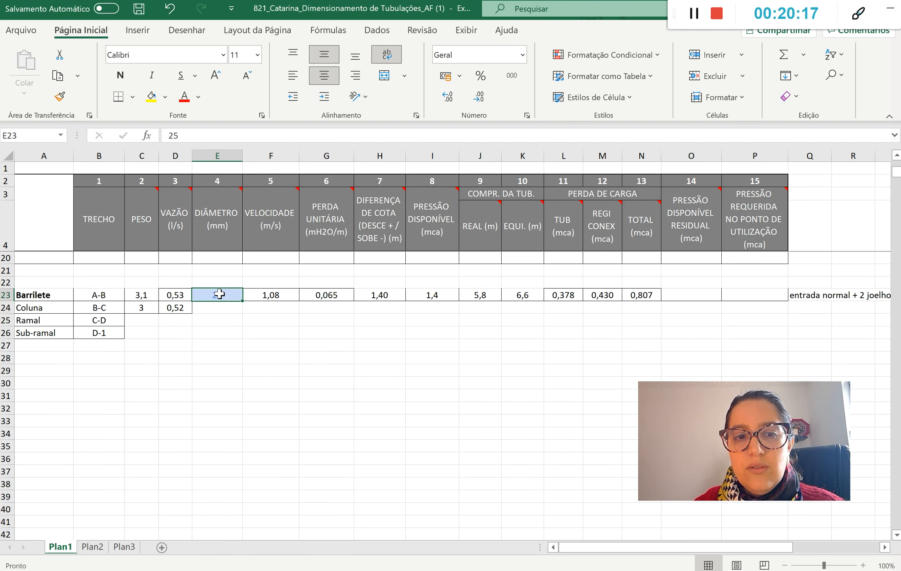
click(59, 96)
click(207, 307)
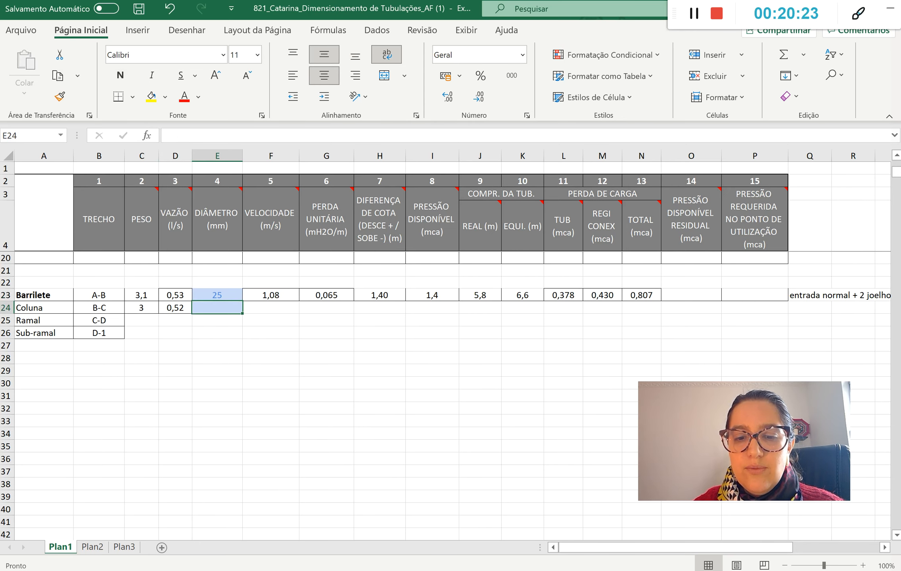
Consult the PDF's pipe diameter chart and enter 25 as segment B-C's diameter in Excel cell E24.
key(alt+Tab)
scroll(452, 408, up, 20)
scroll(448, 412, up, 8)
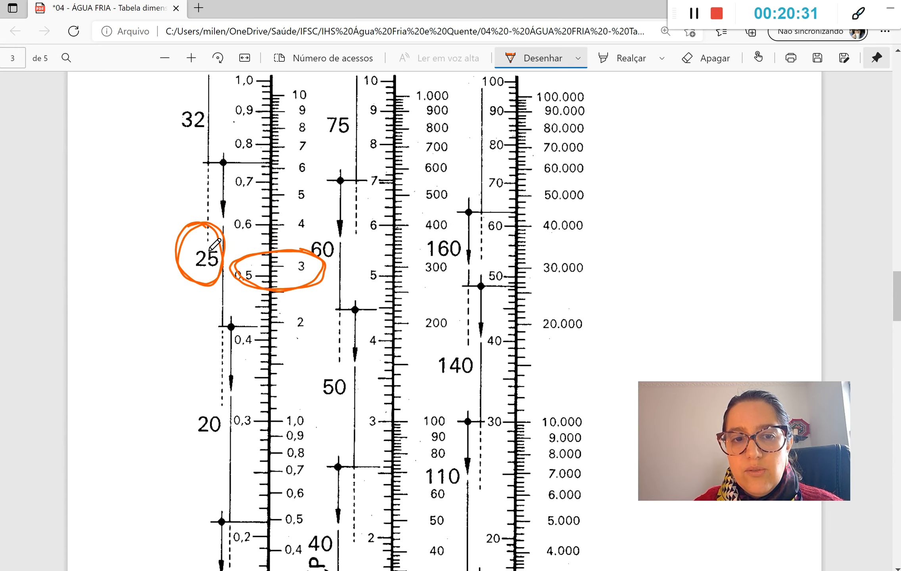
key(alt+Tab)
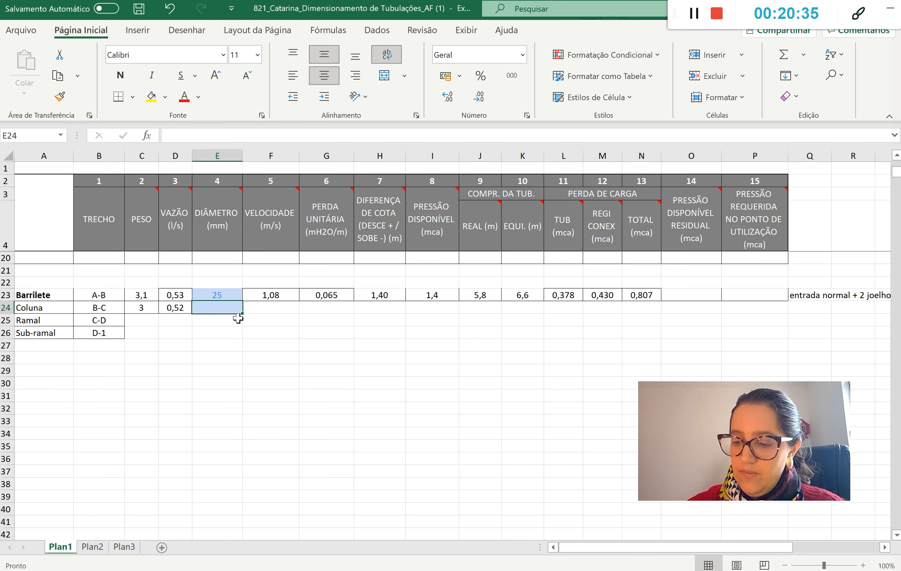
text(25)
key(Return)
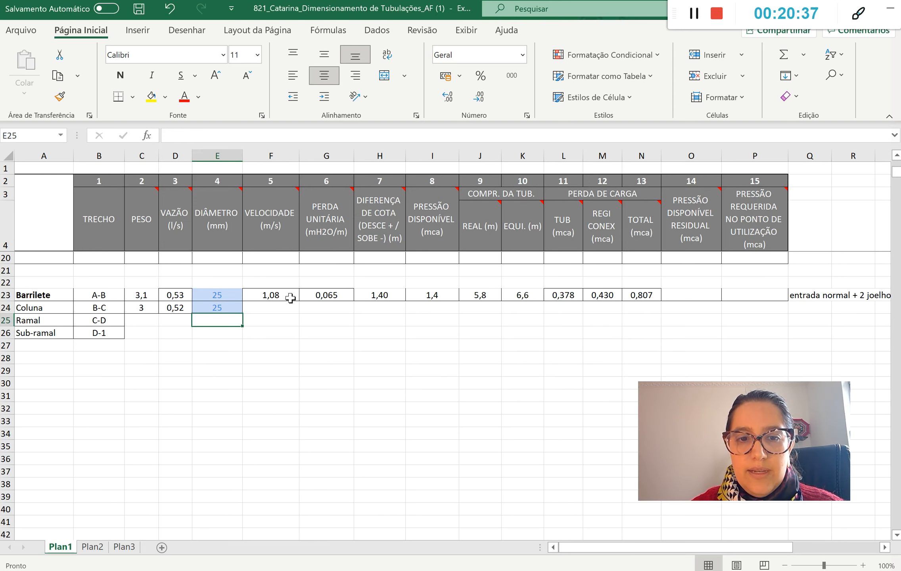
Extend the velocity and unit head loss formulas from F23 and G23 to segment B-C's row 24.
click(290, 298)
drag(299, 301, 299, 314)
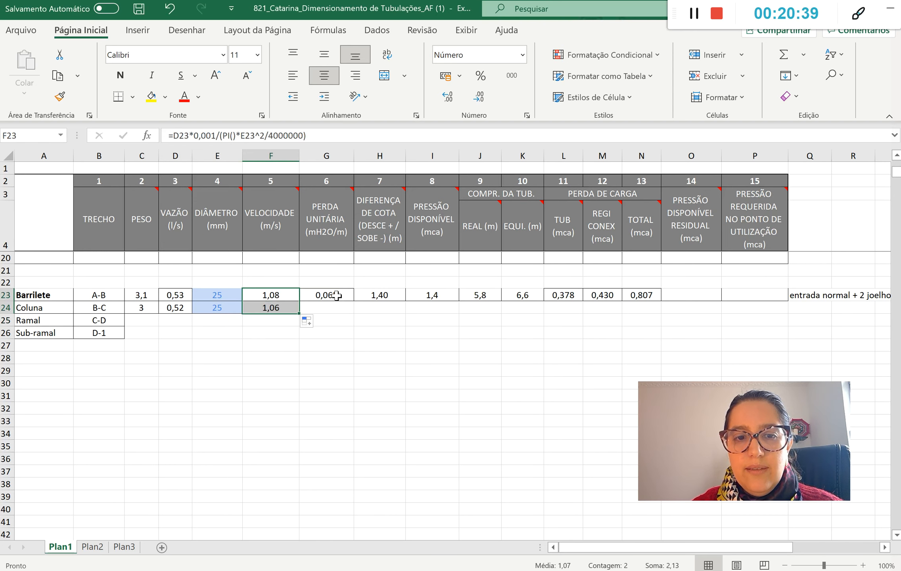
click(337, 295)
drag(354, 301, 353, 316)
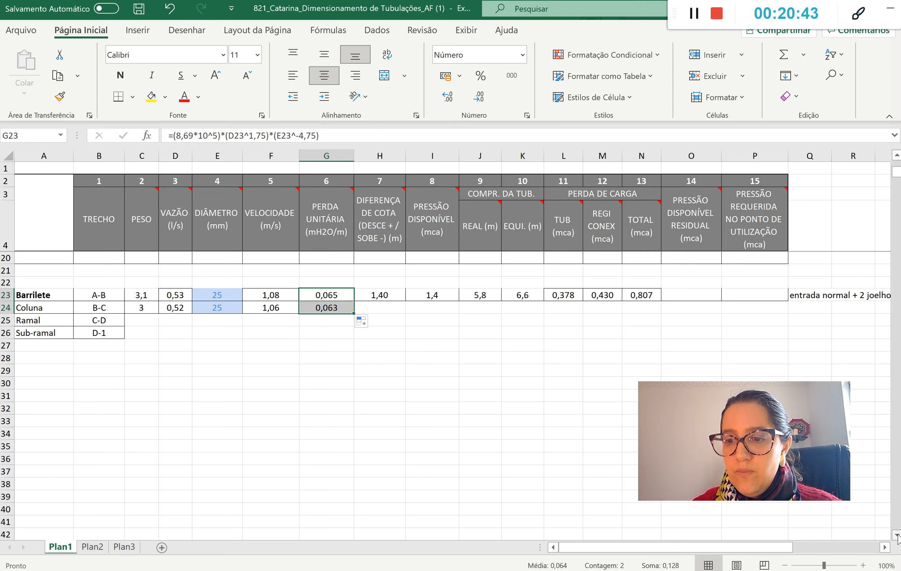
Select segment B-C's level difference cell H24, and measure the vertical pipe from B down to C in AutoCAD with DIST.
click(896, 535)
click(374, 283)
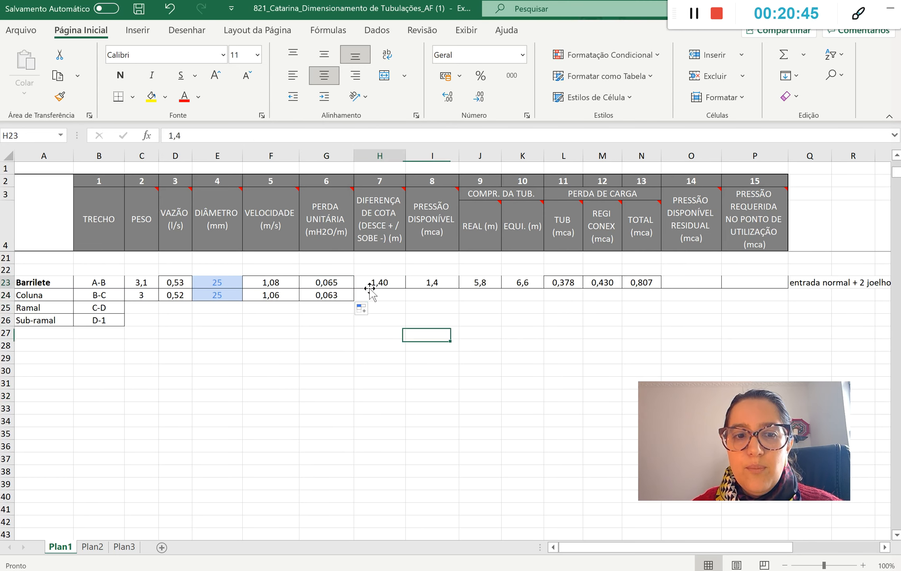
click(370, 295)
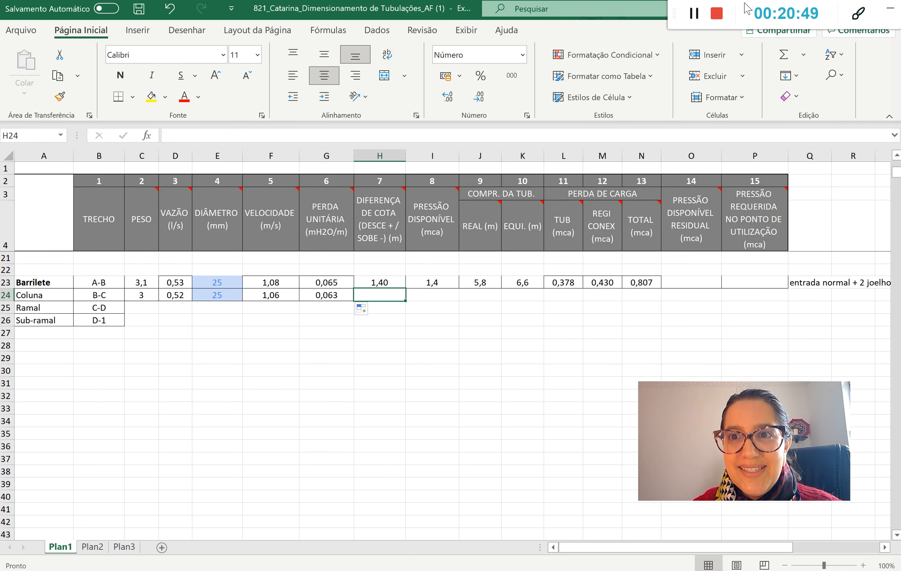
click(694, 14)
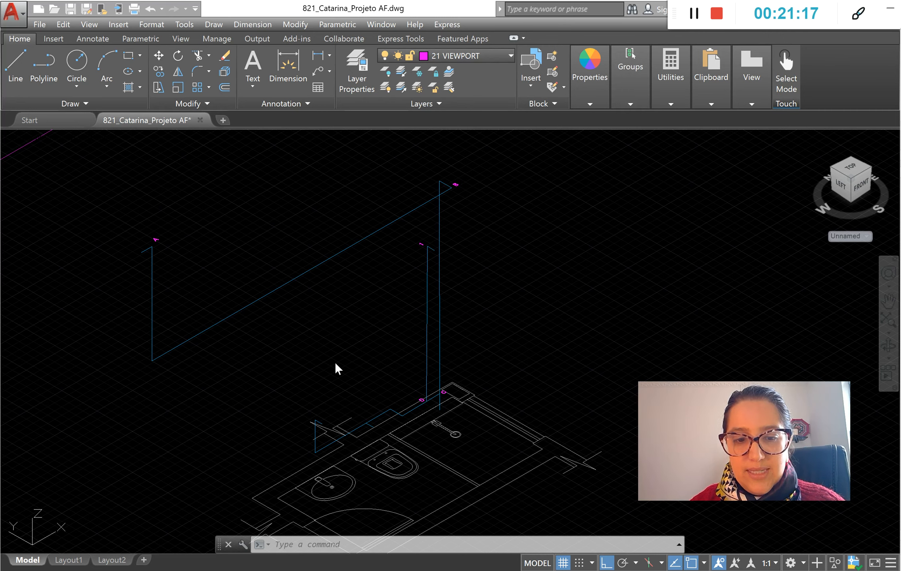
text(di)
key(Return)
click(440, 184)
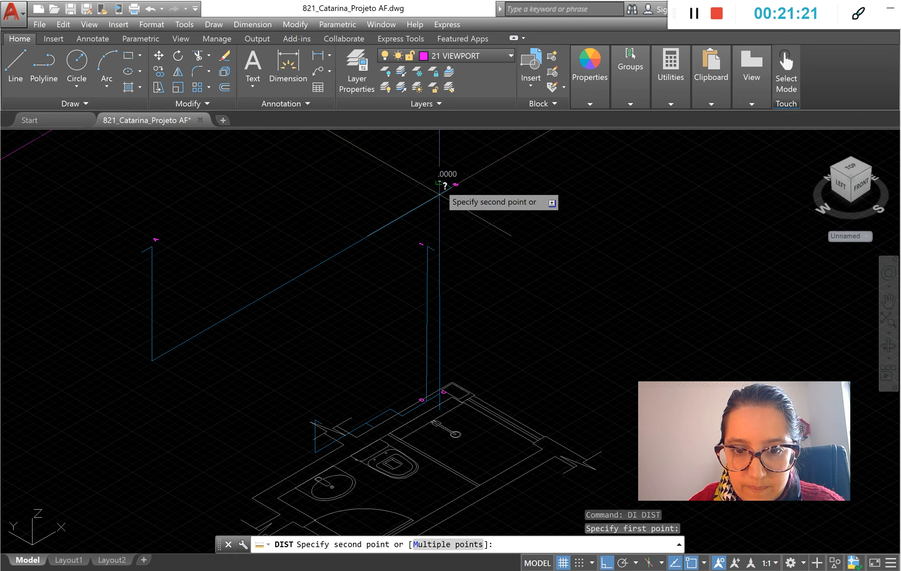
scroll(444, 387, up, 3)
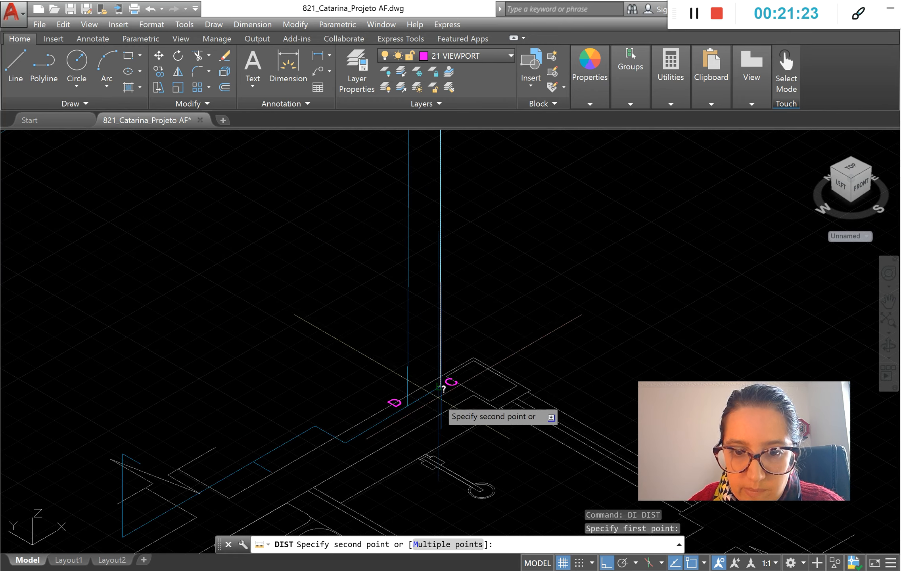
scroll(445, 382, down, 2)
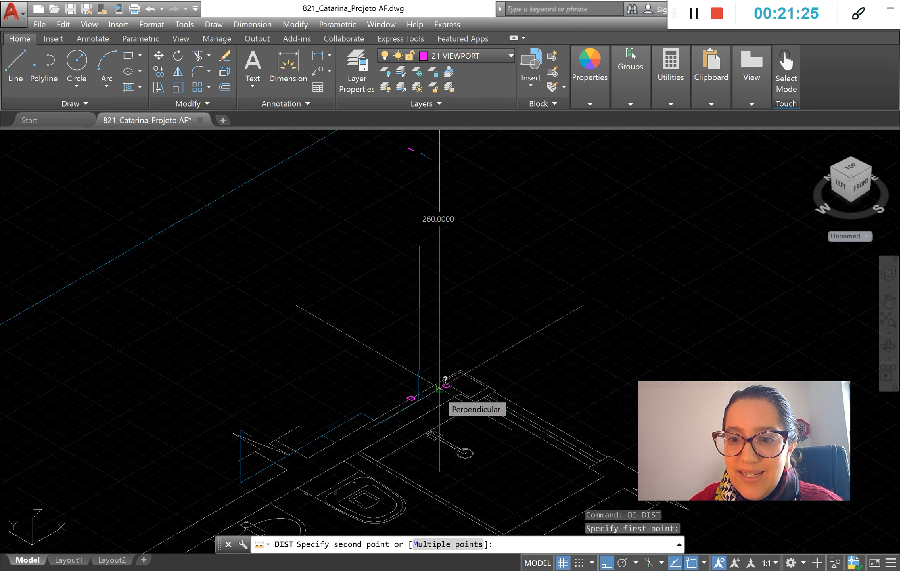
key(Escape)
Return to Excel and enter 2,60 as segment B-C's level difference in H24.
key(alt+Tab)
click(392, 293)
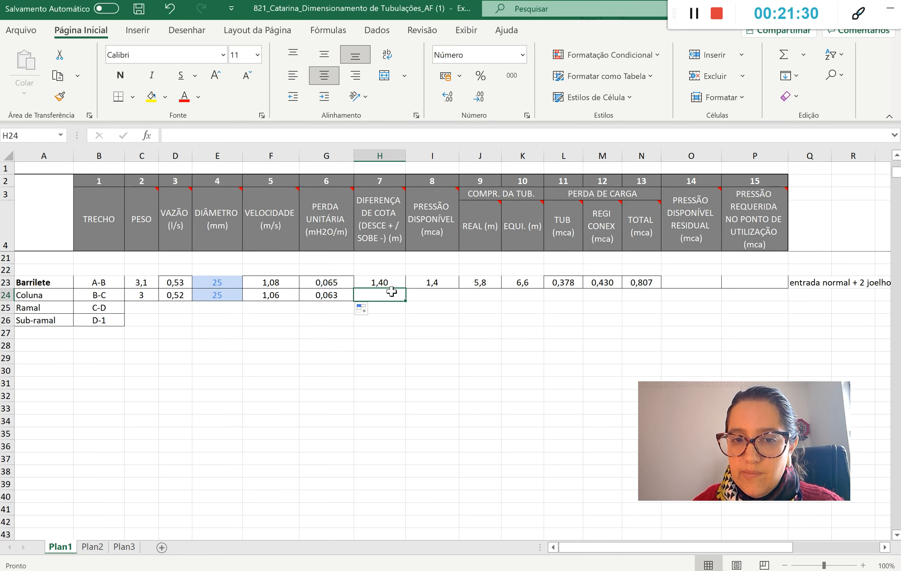
text(2,60)
key(Return)
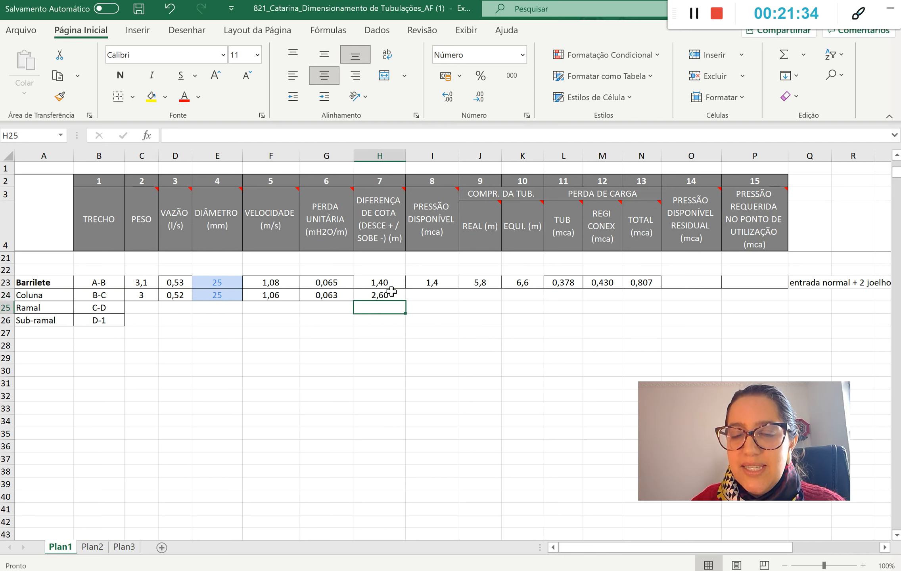
Enter segment B-C's available pressure in I24 with the formula =H24+I23.
click(419, 295)
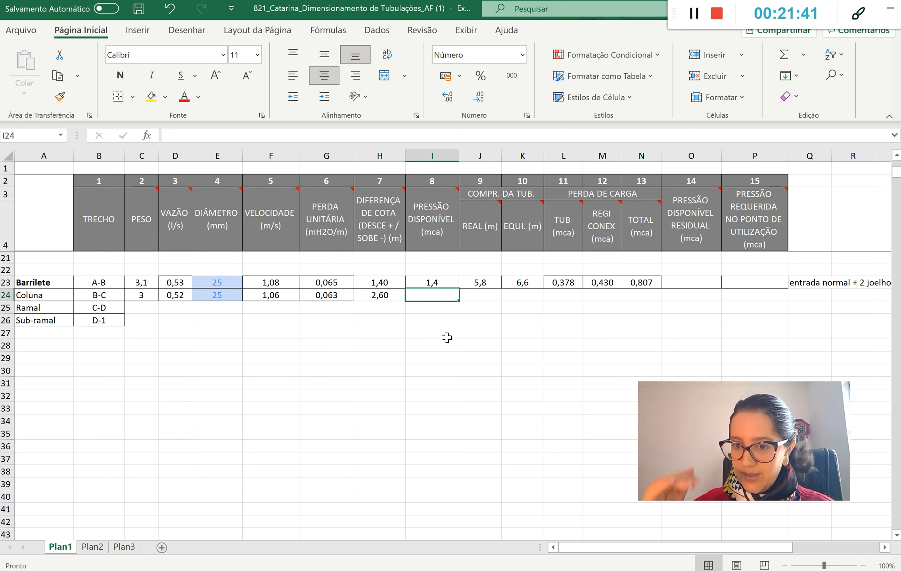
text(=)
click(384, 298)
text(+)
click(438, 282)
key(Return)
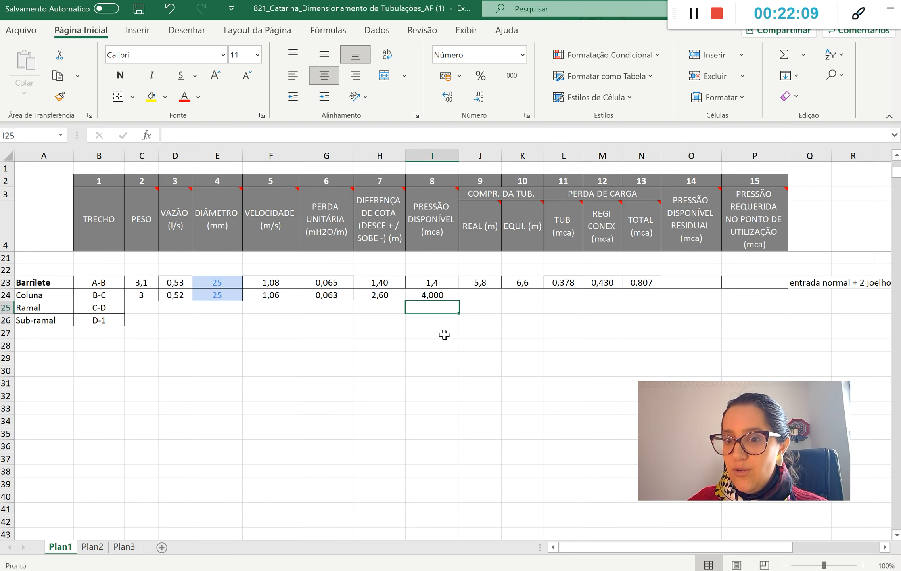
Check segment B-C's available pressure formula against H24 and I23, and select J24 for its REAL length.
click(416, 297)
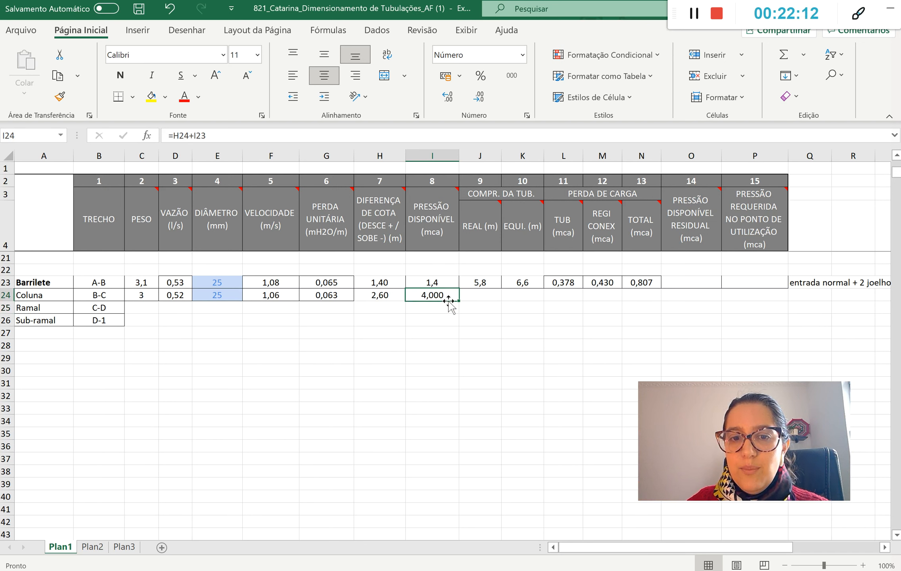
click(394, 296)
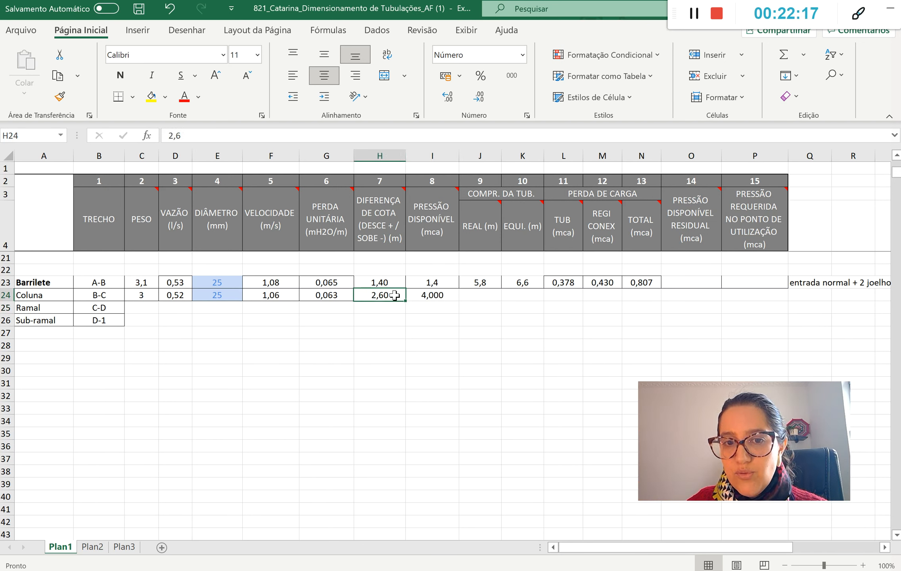
click(440, 284)
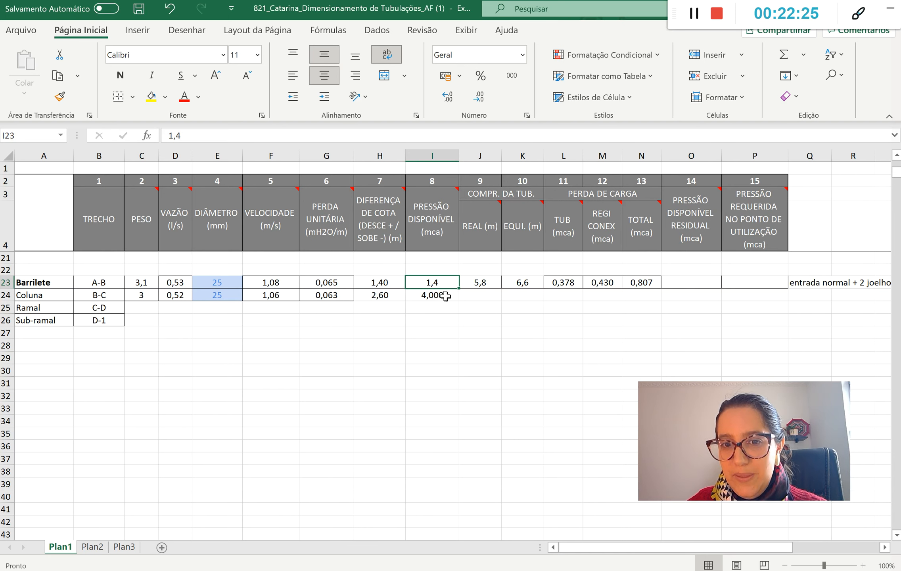
click(504, 306)
click(487, 297)
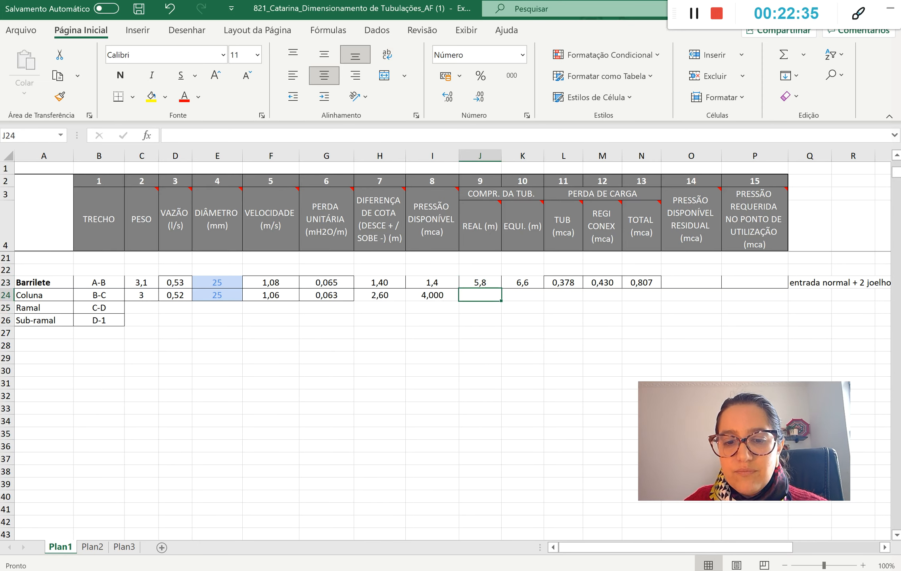
Switch to AutoCAD and move the B label to just above the top of the vertical pipe.
key(alt+Tab)
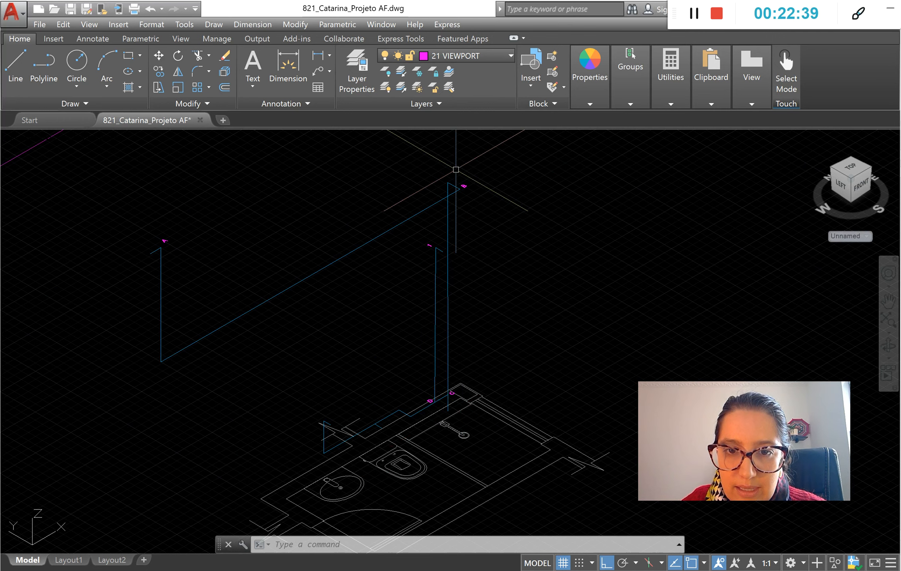
click(461, 186)
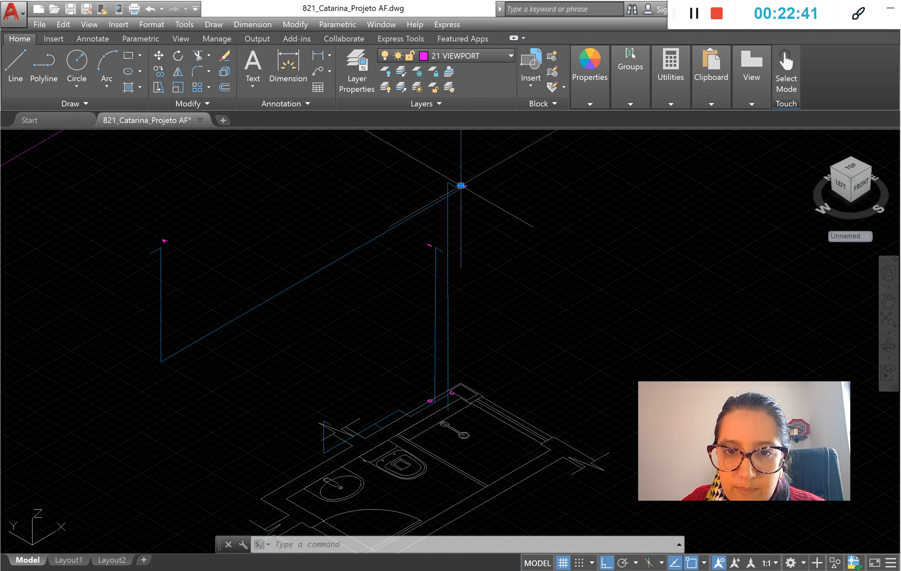
text(m)
key(Return)
click(498, 216)
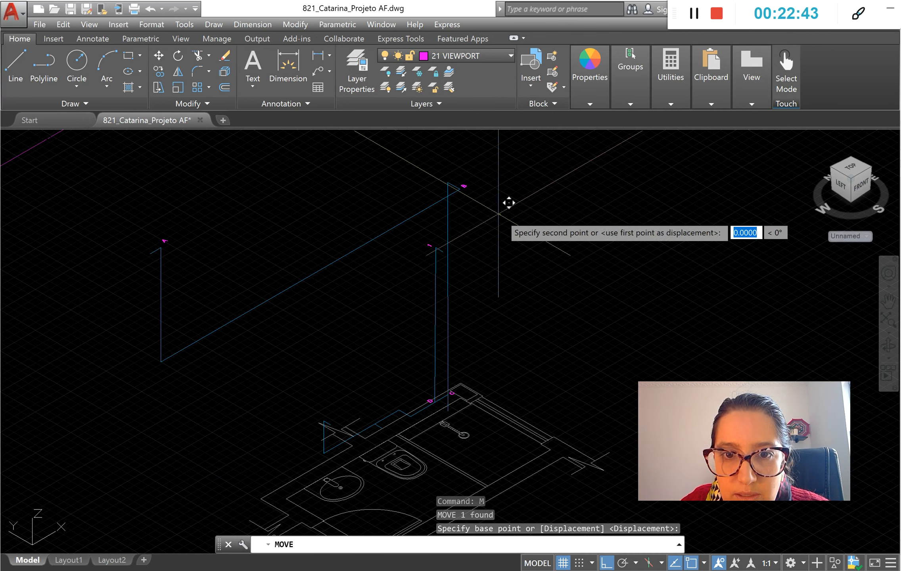
click(484, 207)
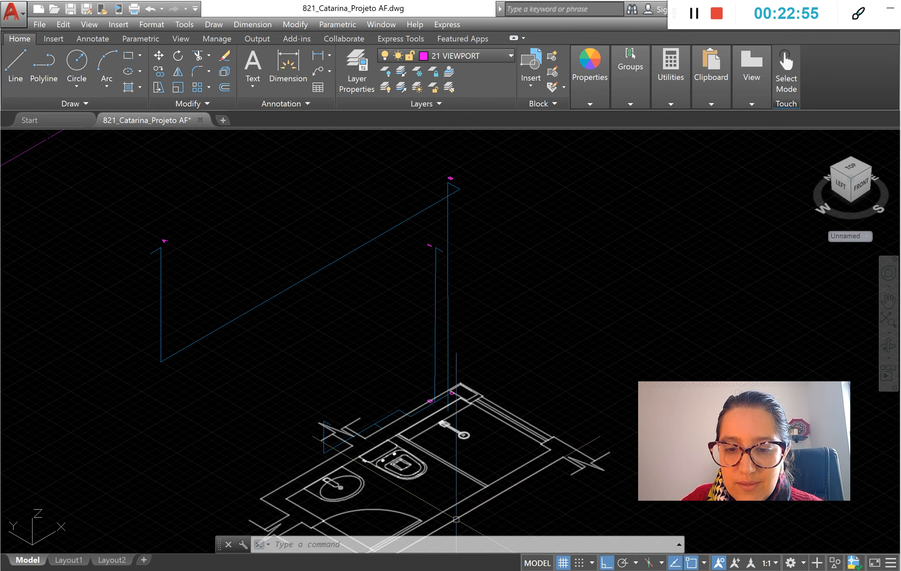
Return to Excel and enter 2,6 as segment B-C's REAL length in J24.
key(alt+Tab)
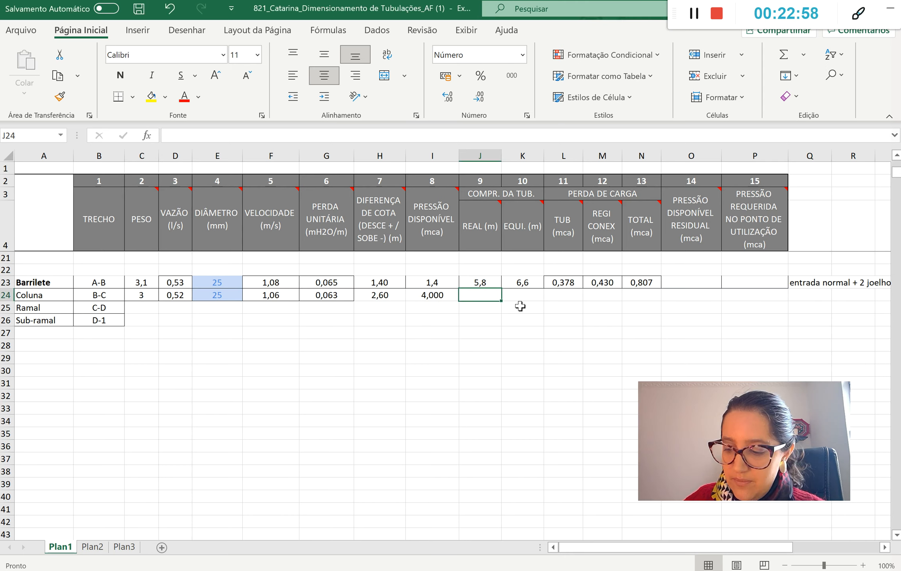
text(2,6)
key(Return)
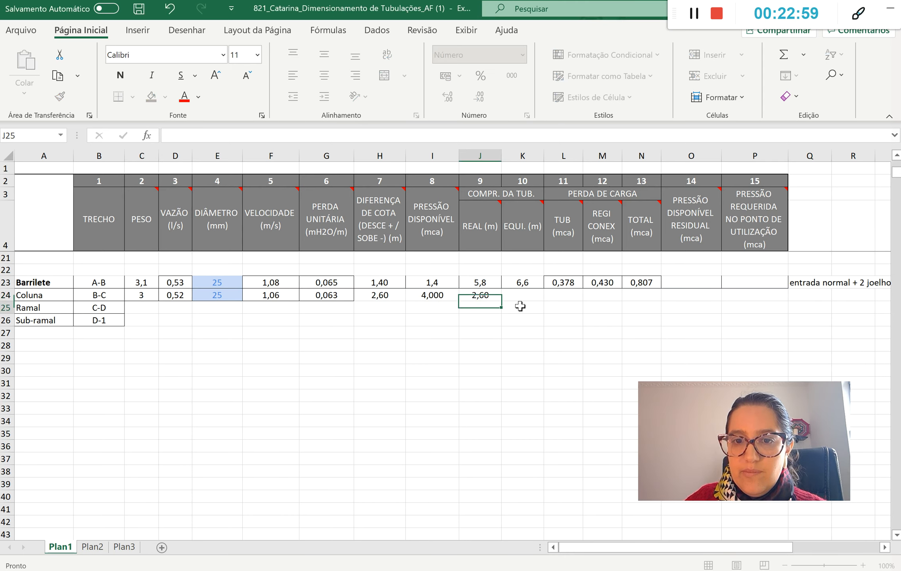
Copy the TUB, REGI CONEX and TOTAL head-loss formulas from L23:N23 down to segment B-C's row 24.
click(571, 285)
drag(582, 289, 659, 301)
click(602, 284)
click(641, 284)
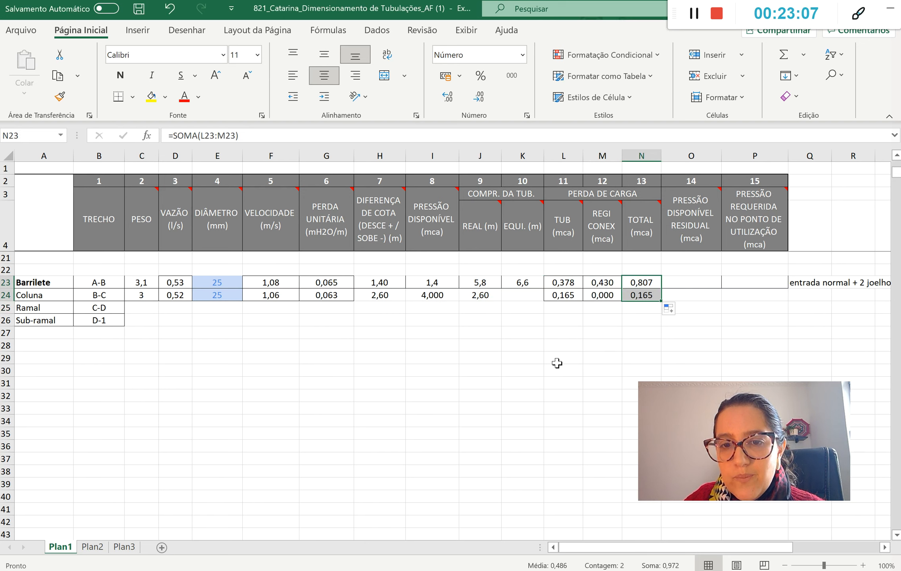
click(557, 360)
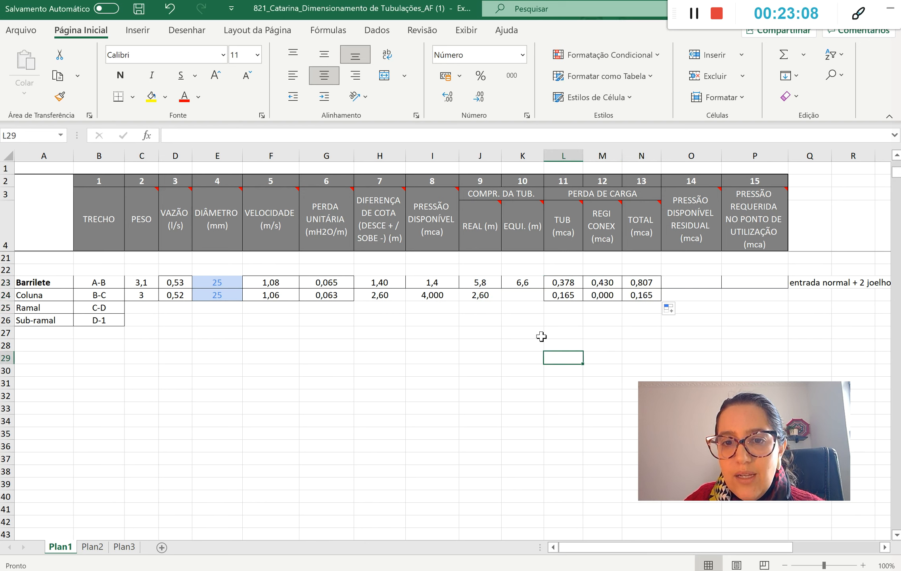
Copy G24's cell formatting onto segment B-C's cells H24:K24.
click(326, 294)
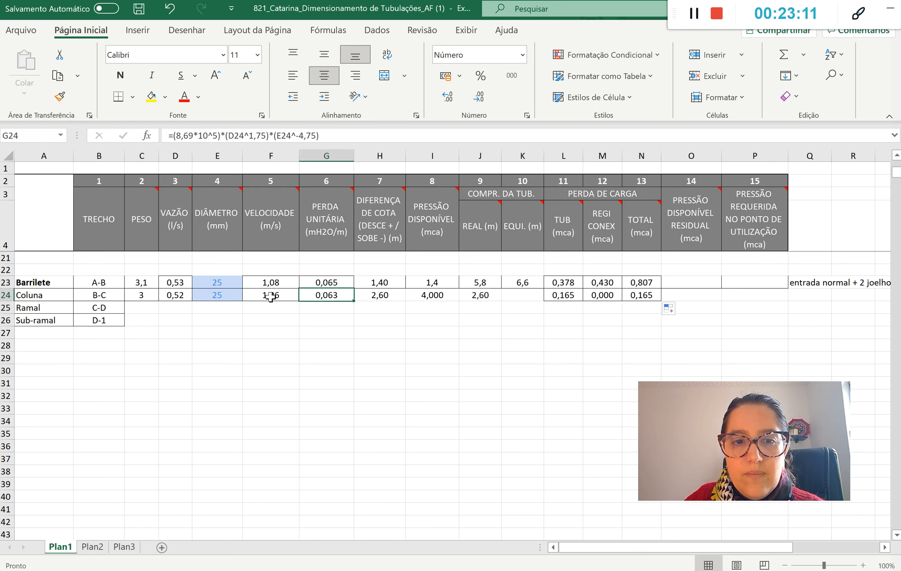
click(62, 98)
drag(397, 295, 519, 295)
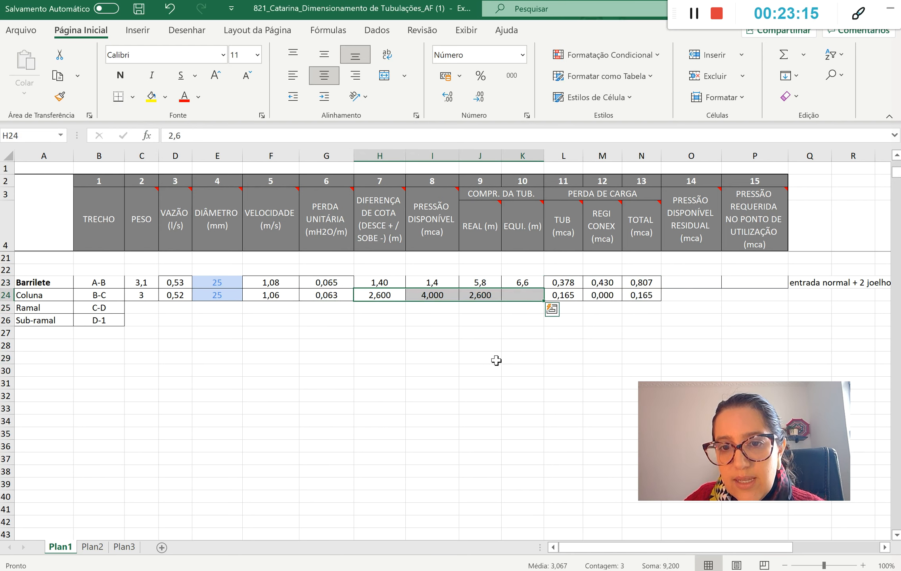
click(496, 360)
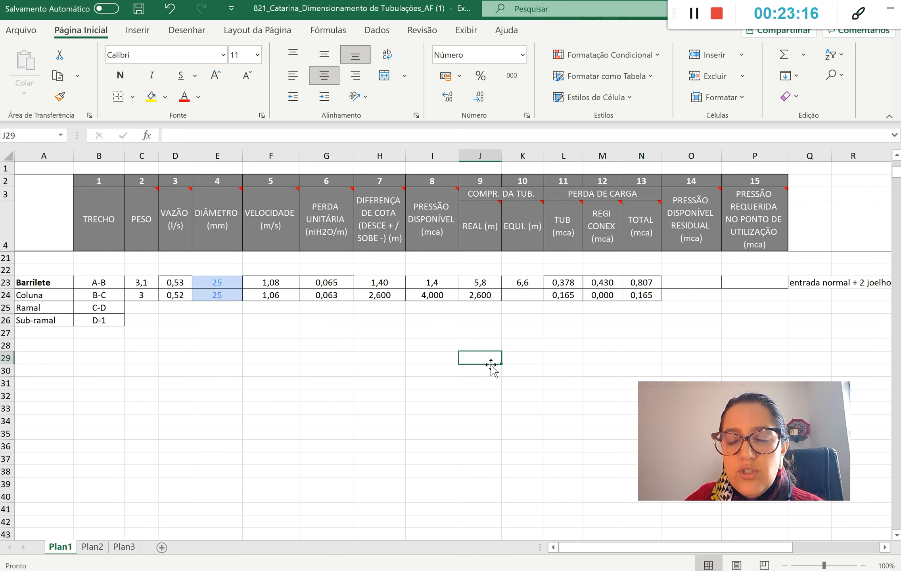
Copy H24's cell formatting onto segment A-B's cells H23:K23.
click(388, 294)
click(60, 96)
drag(380, 286, 527, 283)
click(522, 345)
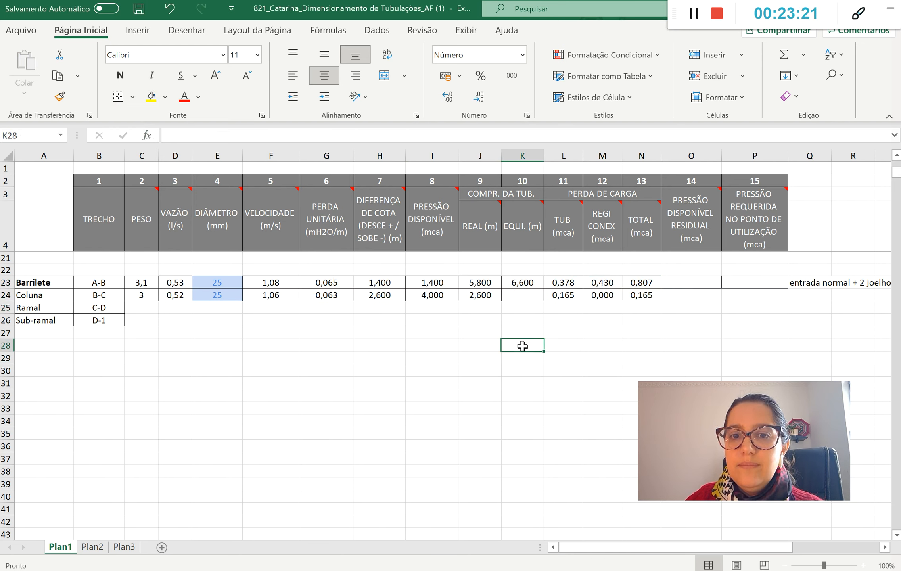
Enter segment B-C's equivalent length for the side-outlet tee in K24 as =3,1.
click(527, 296)
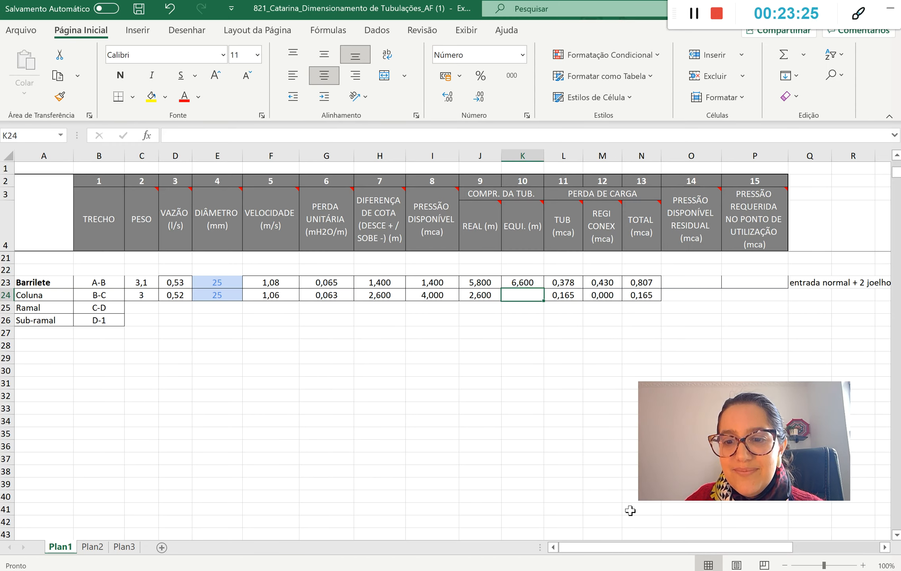
click(696, 14)
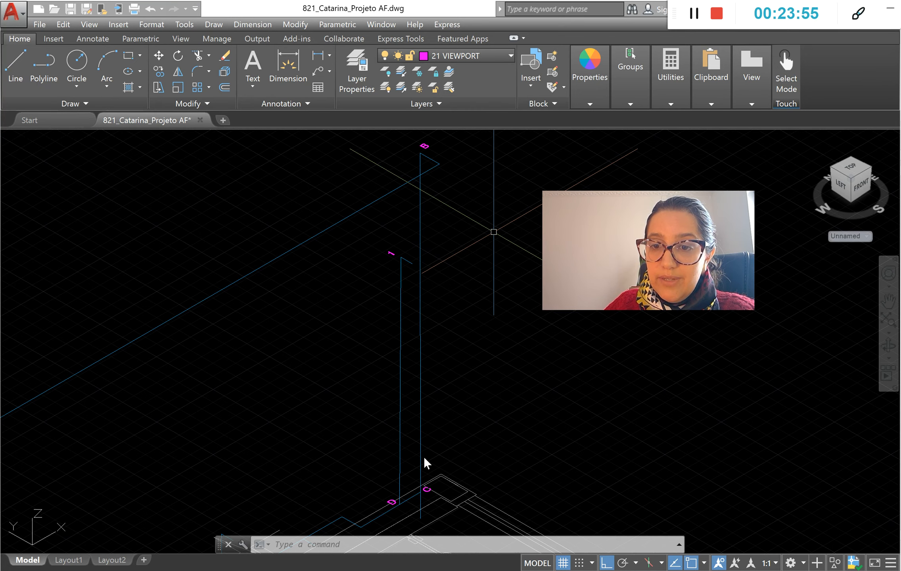
key(alt+Tab)
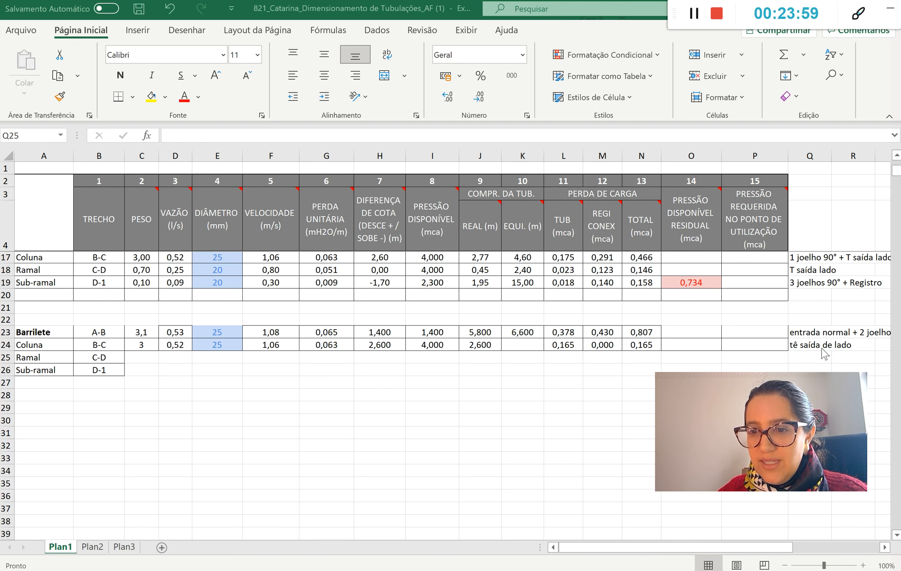
click(521, 345)
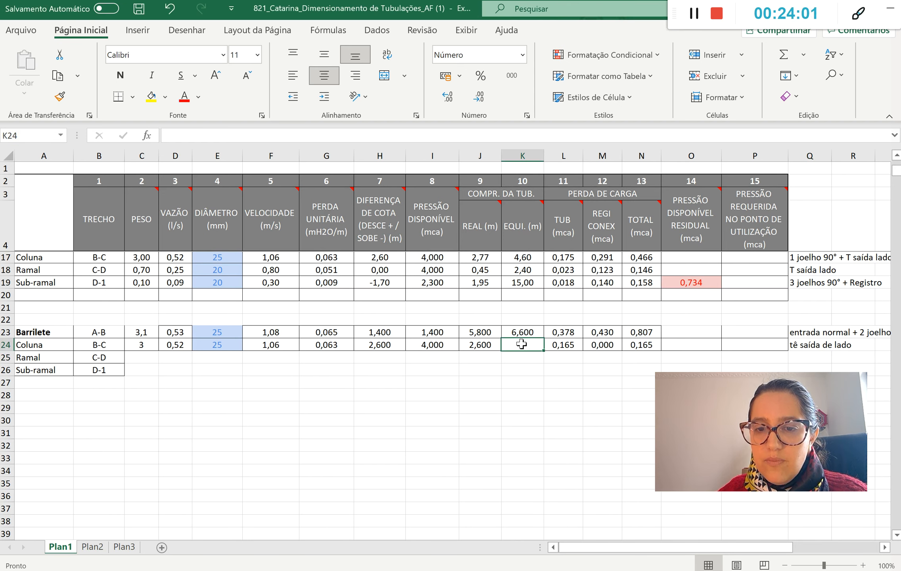
text(=)
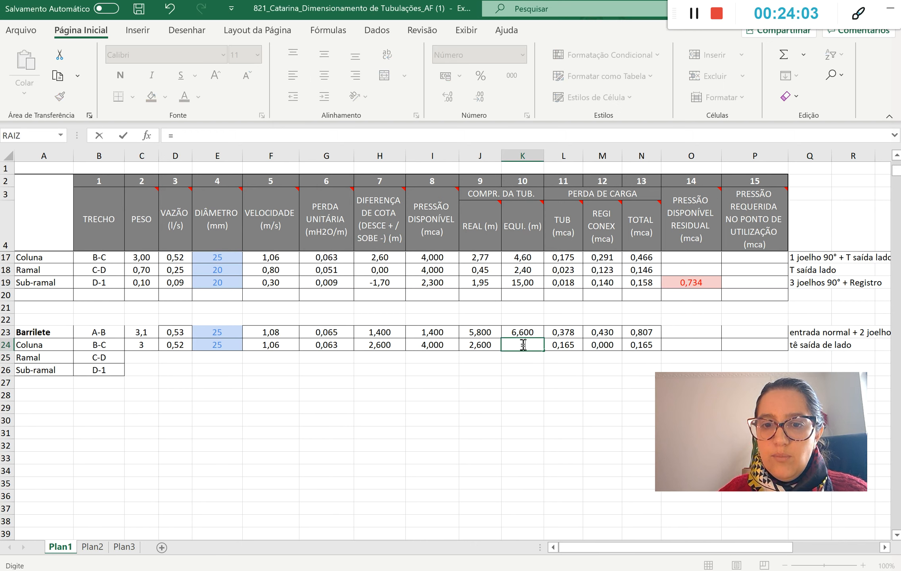
text(3,1)
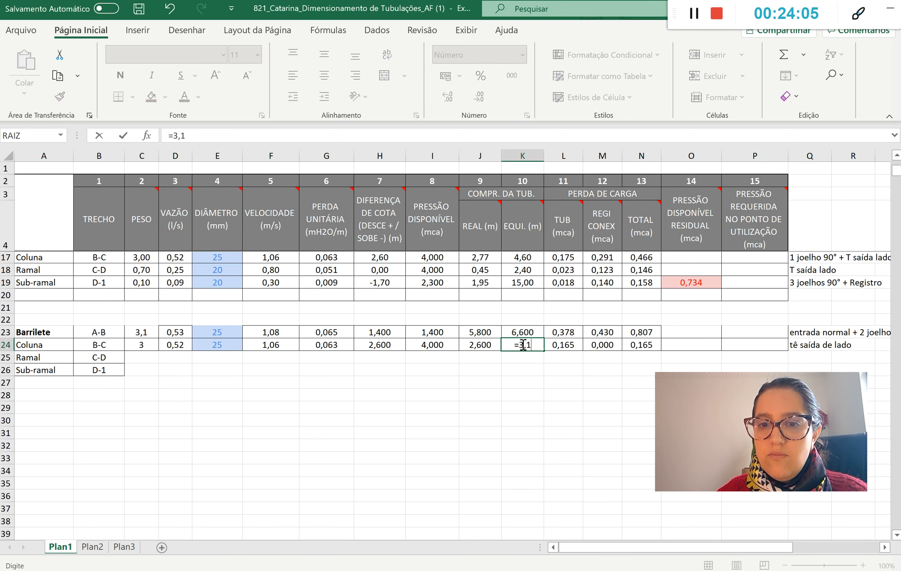
key(Return)
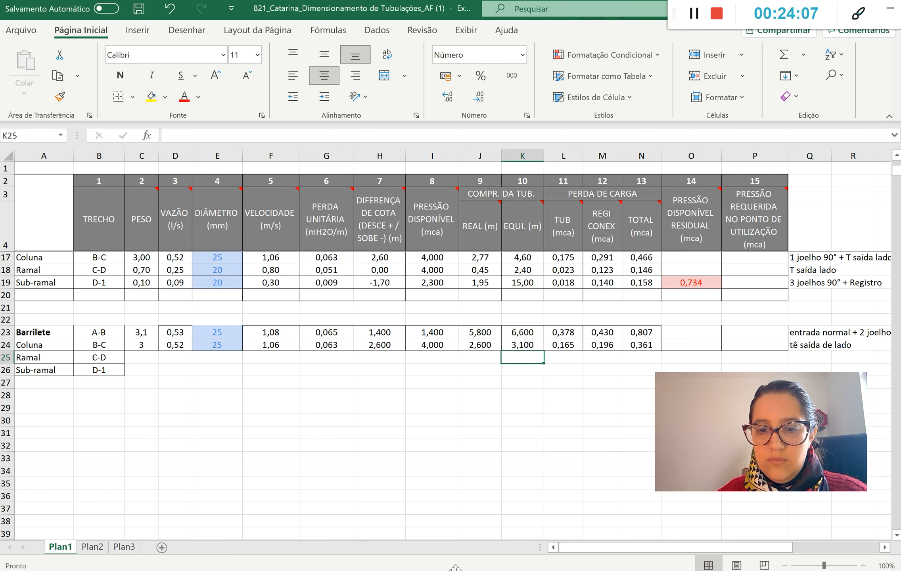
Review the DN 25 equivalent lengths in the PDF's Tabela 5 and look over the pipe isometric in AutoCAD.
key(alt+Tab)
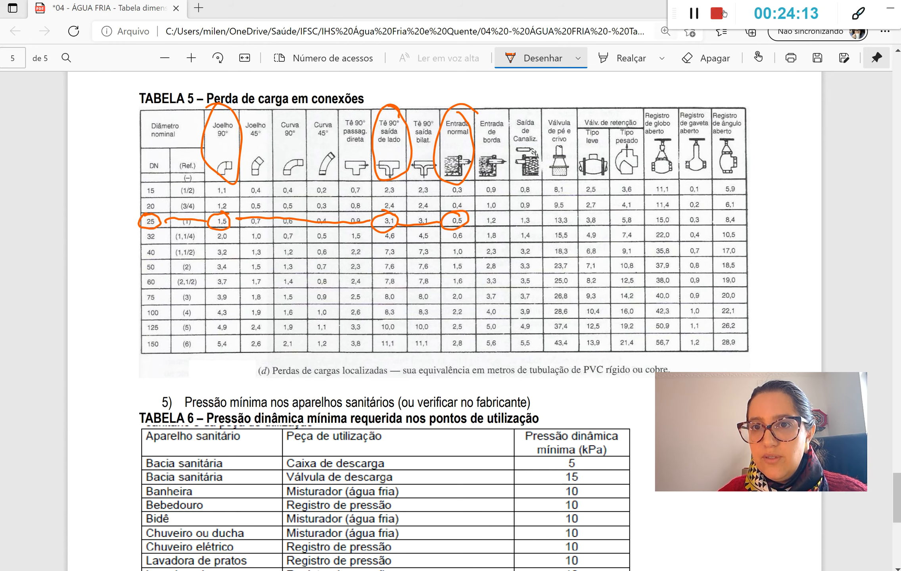
key(alt+Tab)
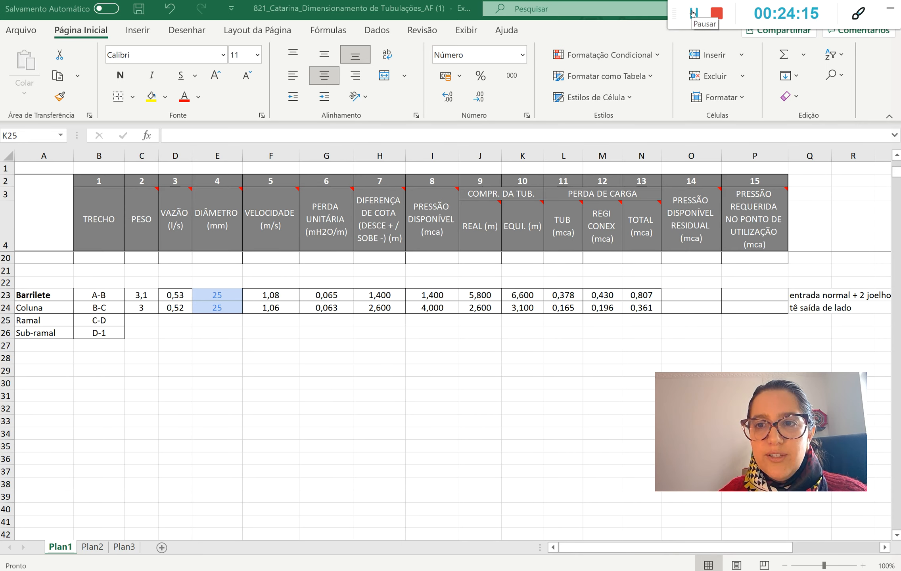
key(alt+Tab)
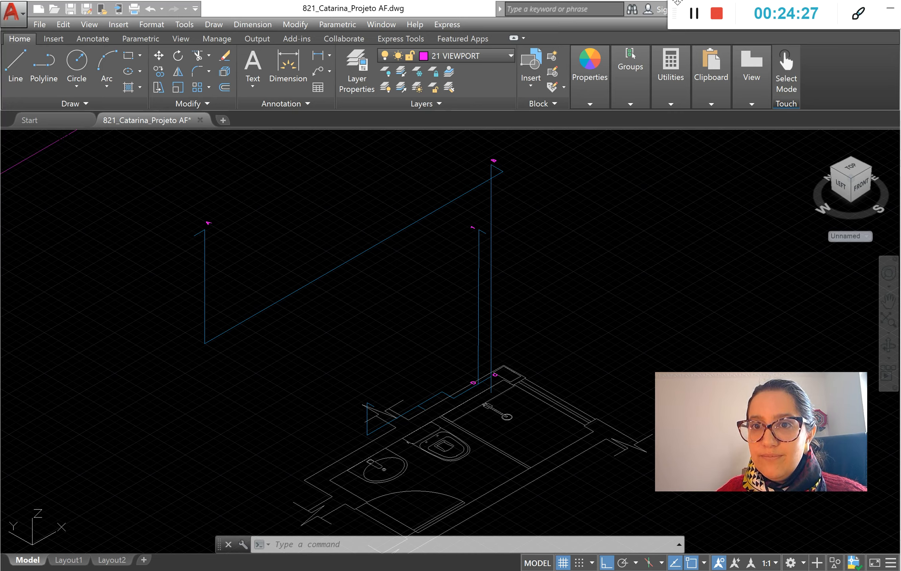
click(693, 14)
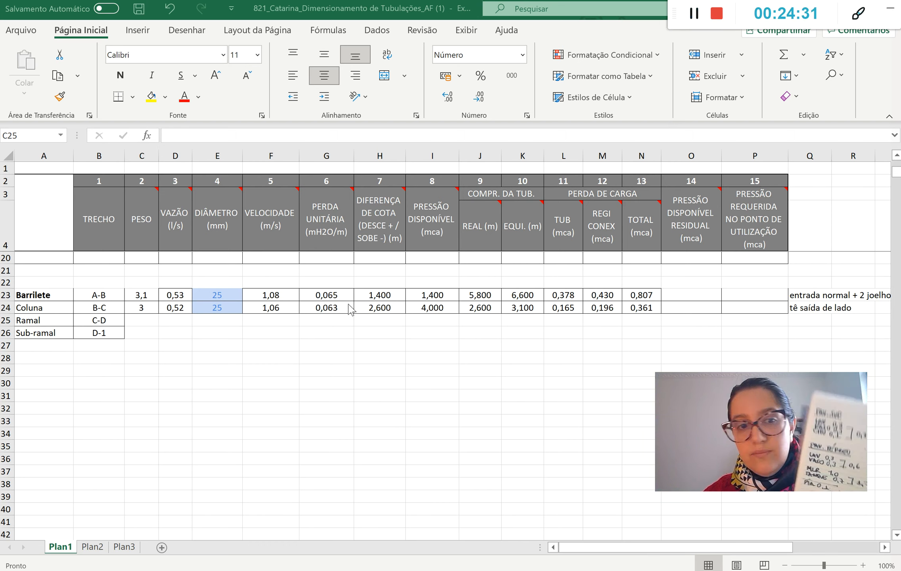
Enter weights 0,7 for segment C-D and 0,10 for D-1, and fill D24's flow formula down to D26.
click(145, 322)
text(,7)
key(Return)
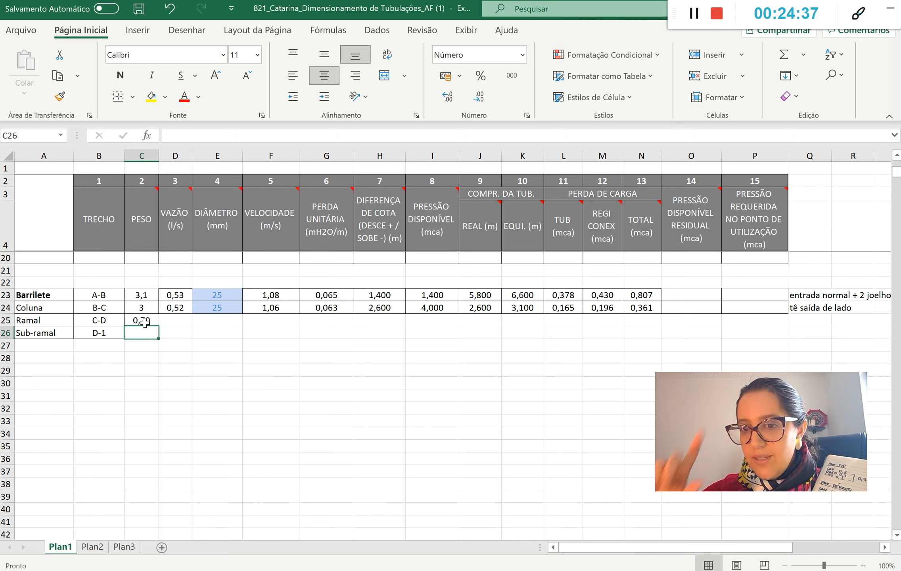
text(0,10)
key(Return)
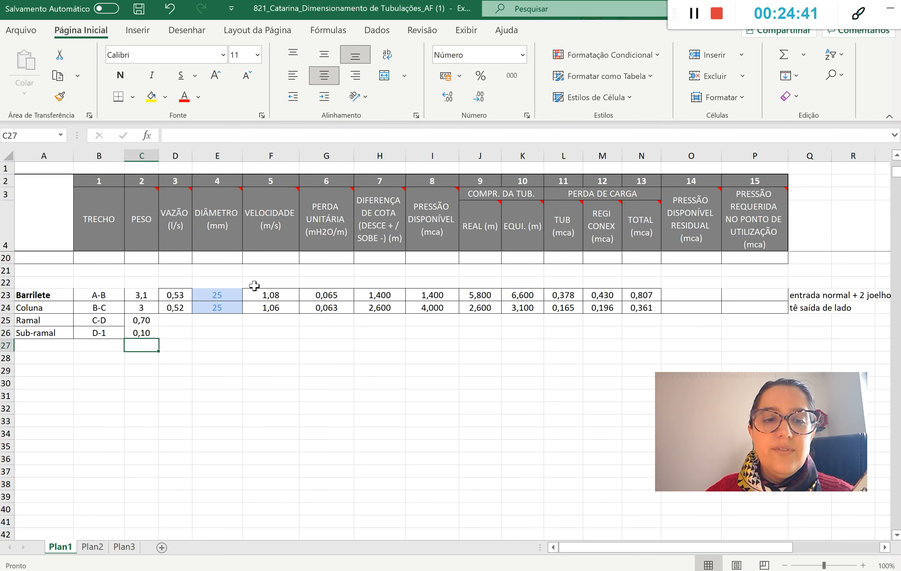
click(176, 309)
drag(192, 314, 191, 338)
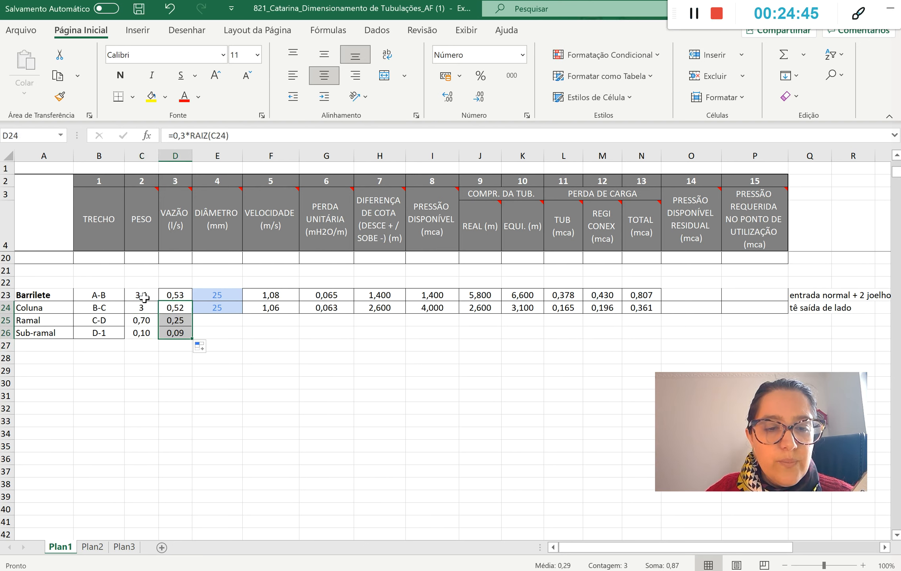
Copy F23's number format onto the weights C23:C26, and E24's blue diameter format onto E25:E26.
click(276, 297)
click(60, 96)
drag(146, 296, 145, 337)
click(233, 308)
click(60, 102)
drag(222, 319, 230, 333)
click(232, 380)
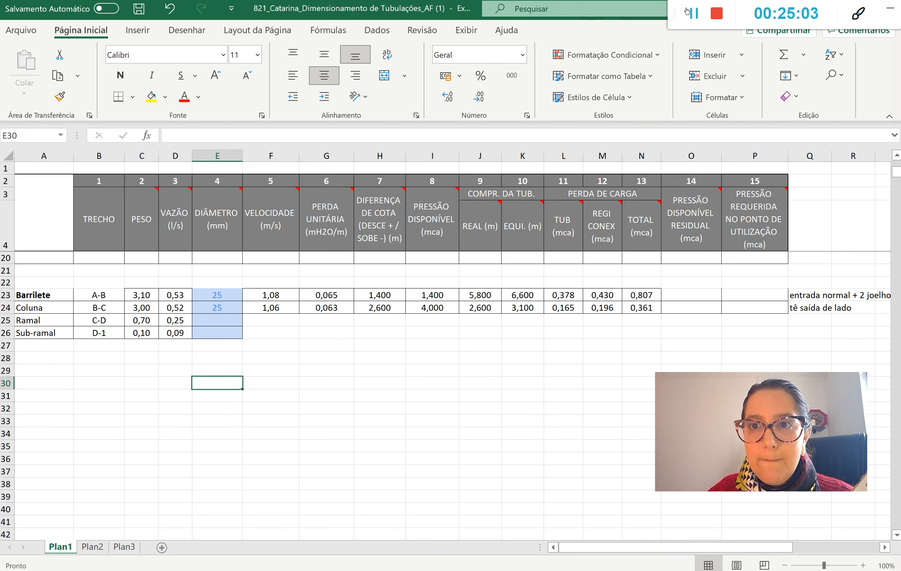
In the PDF's Gráfico 1, set the ink to pink and circle the 0,7 weight mark and the range just below diameter 16.
key(alt+Tab)
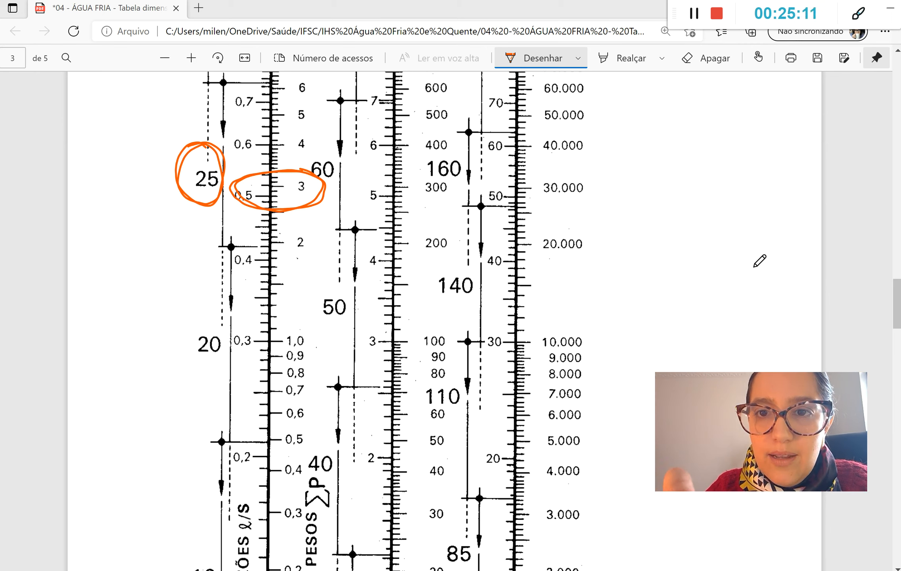
click(577, 58)
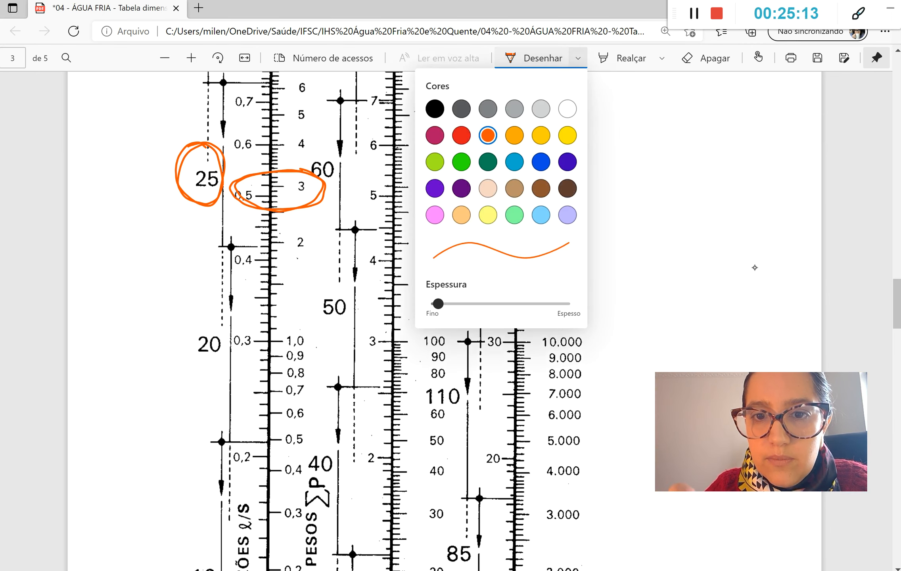
click(435, 214)
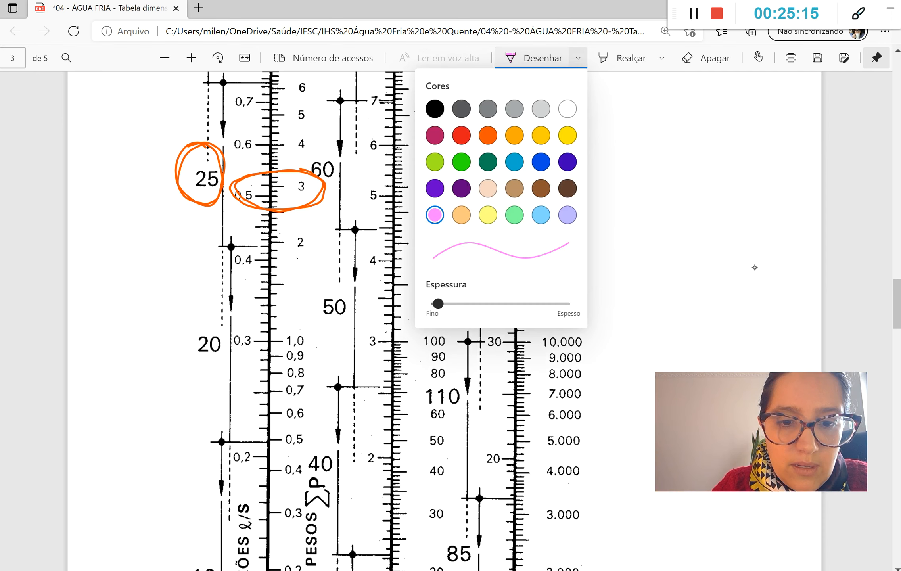
mouse_move(302, 379)
mouse_down()
mouse_move(207, 397)
mouse_move(296, 407)
mouse_move(273, 378)
mouse_up()
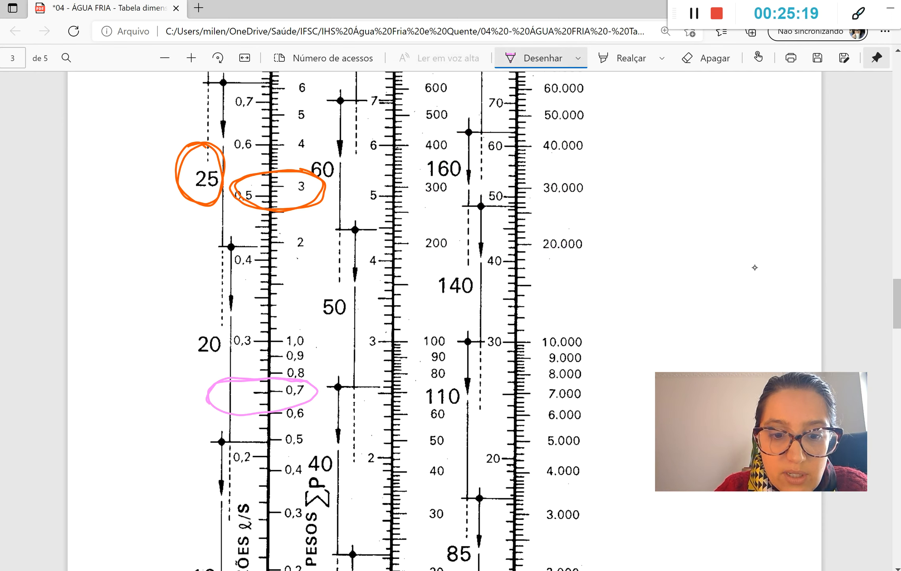
scroll(755, 267, down, 4)
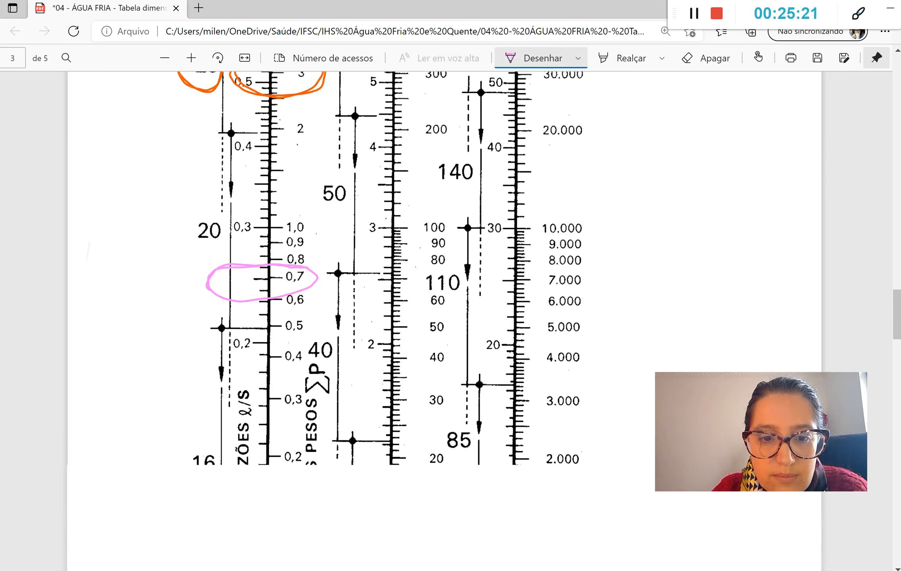
mouse_move(294, 438)
mouse_down()
mouse_move(246, 428)
mouse_move(271, 458)
mouse_move(196, 446)
mouse_move(293, 450)
mouse_up()
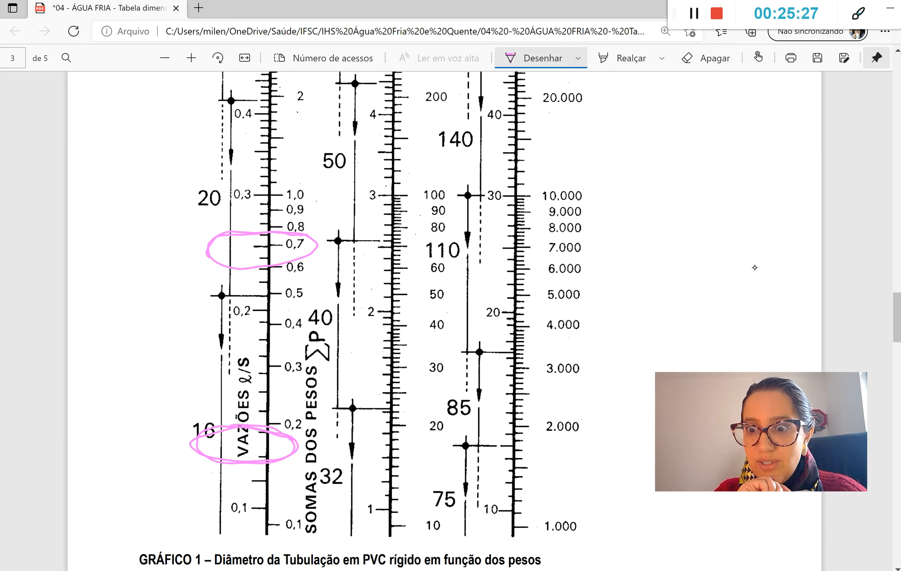
Draw pink arrows pointing to diameters 20 and 16 on Gráfico 1, and circle diameter 20.
mouse_move(117, 204)
mouse_down()
mouse_move(186, 190)
mouse_move(181, 204)
mouse_up()
mouse_move(106, 429)
mouse_down()
mouse_move(171, 428)
mouse_move(171, 443)
mouse_up()
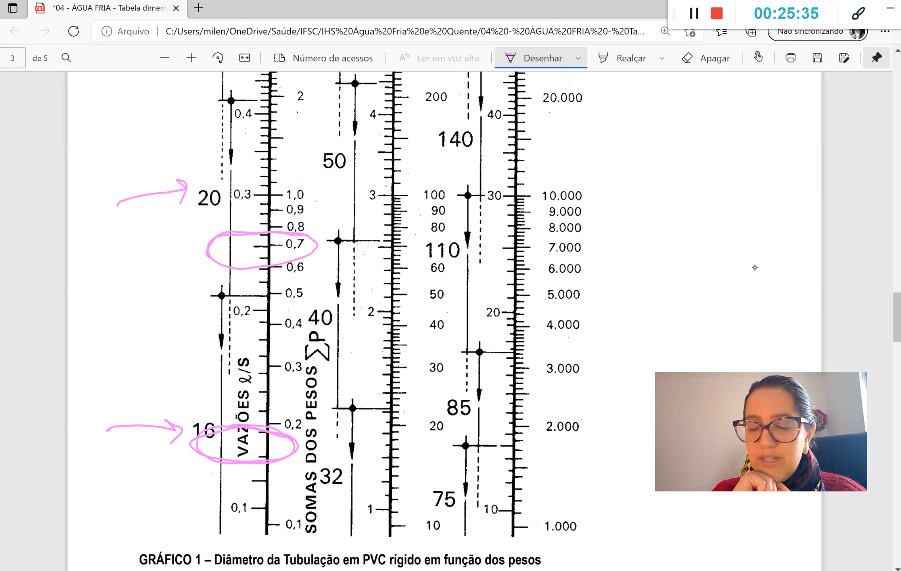
mouse_move(213, 161)
mouse_down()
mouse_move(154, 248)
mouse_move(157, 159)
mouse_up()
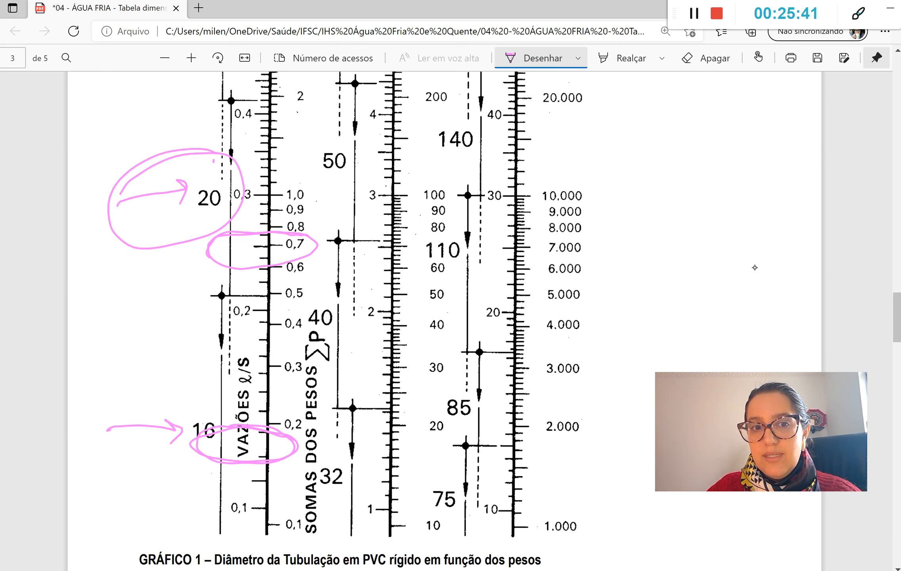
Switch to the Excel spreadsheet and fill the velocity formula in F24 and the unit head loss formula in G24 down to row 26.
key(alt+Tab)
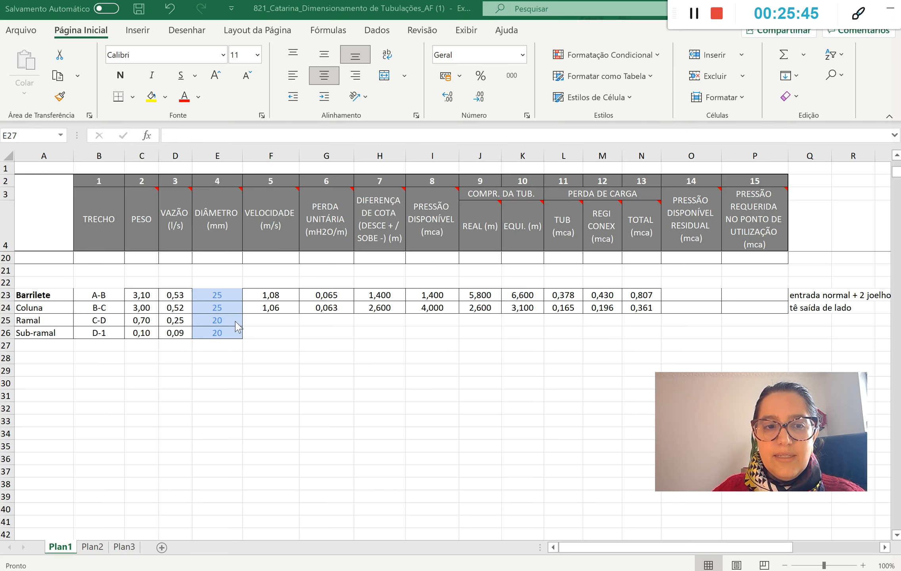
click(293, 308)
drag(298, 314, 298, 336)
click(334, 307)
drag(353, 313, 351, 337)
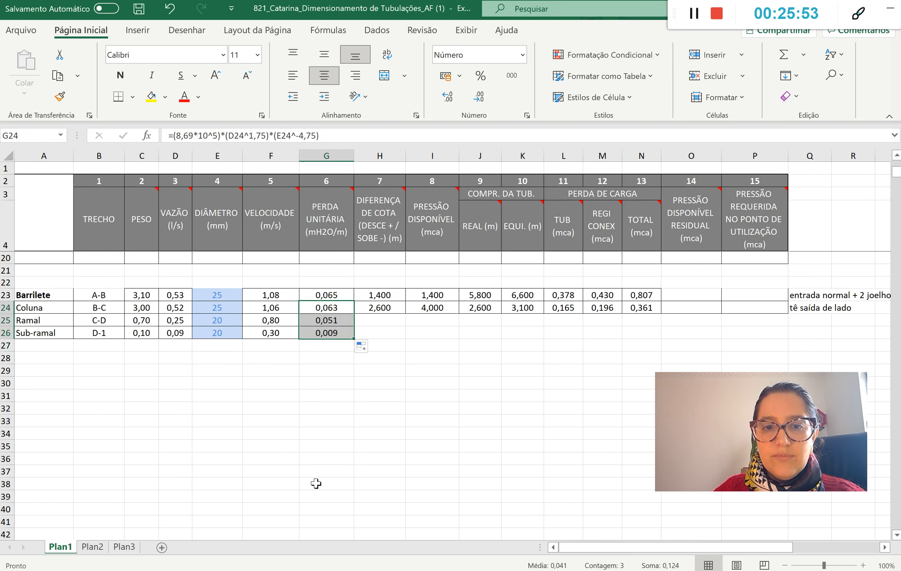
click(380, 398)
Inspect which cells the unit head loss formula in G25 refers to for segment C-D.
click(341, 325)
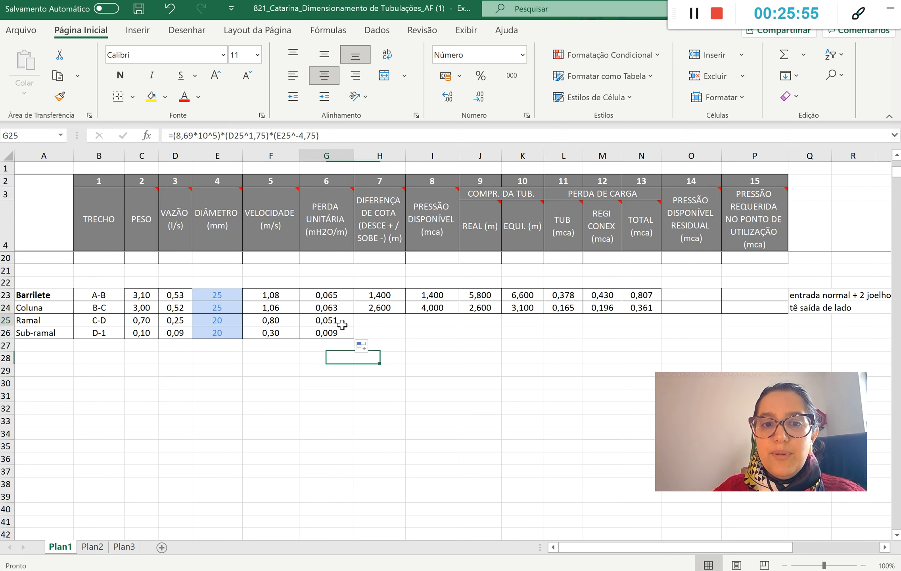
click(286, 136)
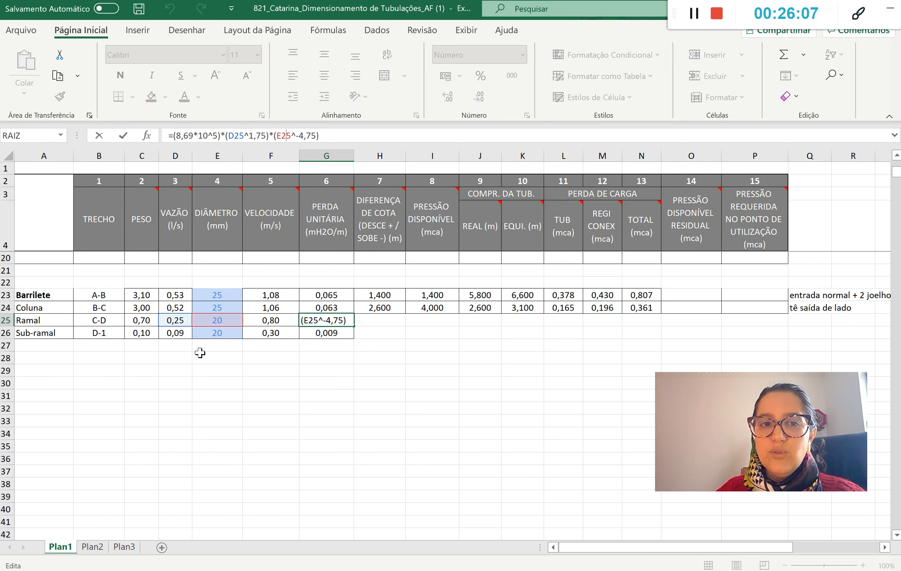
key(Return)
Copy H24's cell format onto the empty cells H25:N26.
click(381, 307)
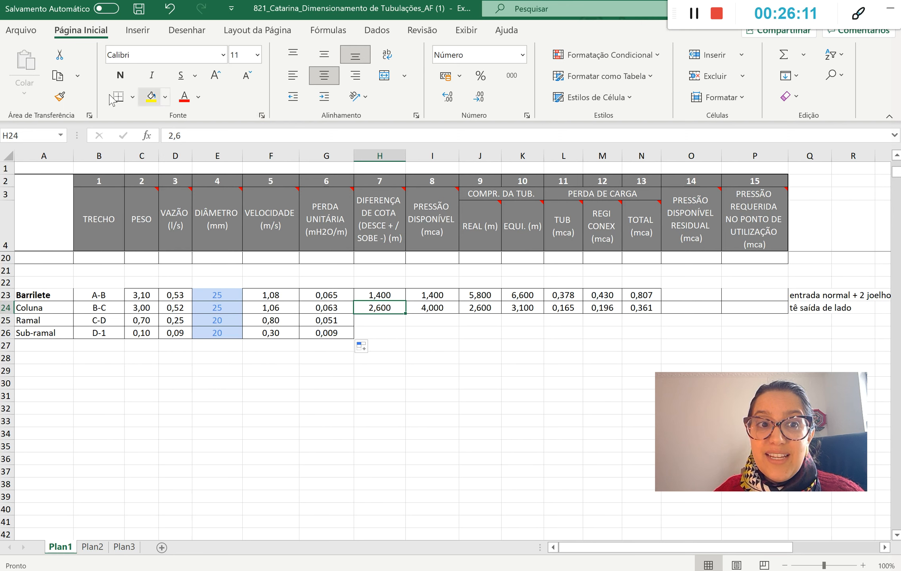
click(60, 96)
click(389, 327)
mouse_move(389, 326)
mouse_down()
mouse_move(432, 337)
mouse_move(632, 335)
mouse_up()
click(504, 396)
Check segment C-D in the AutoCAD isometric and enter a height difference of 0 in H25 of the Excel sheet.
click(386, 320)
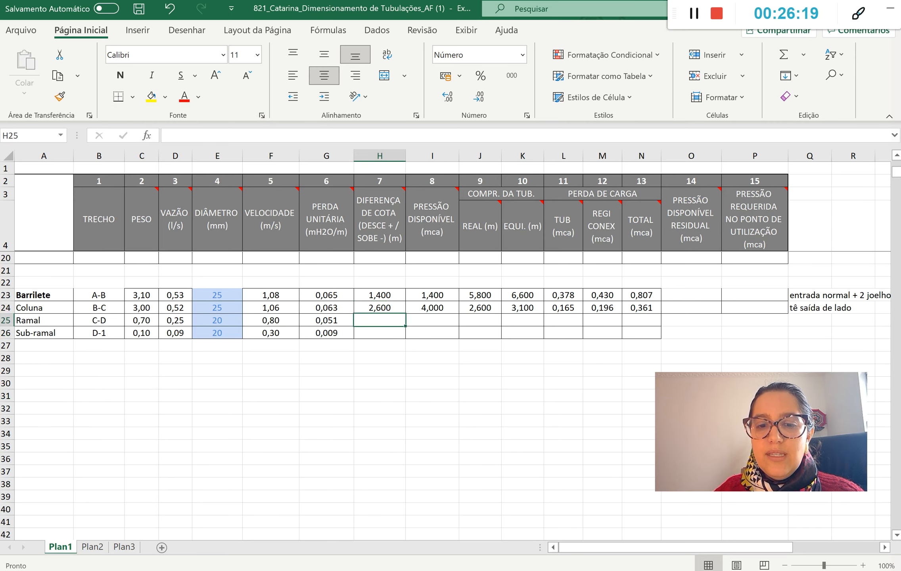
key(alt+Tab)
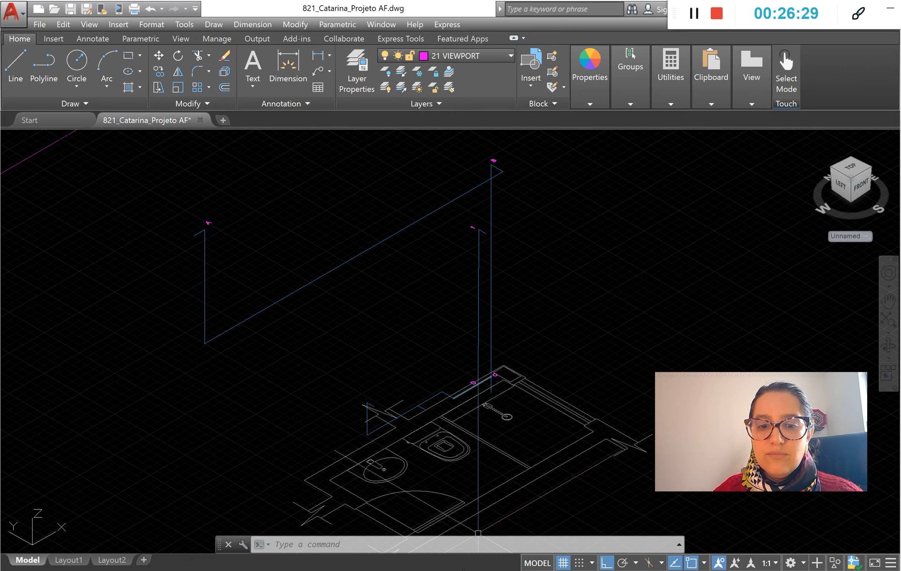
key(alt+Tab)
text(0)
key(Tab)
Calculate the available pressure of segment C-D in I25 with the formula =H25+I24.
text(=)
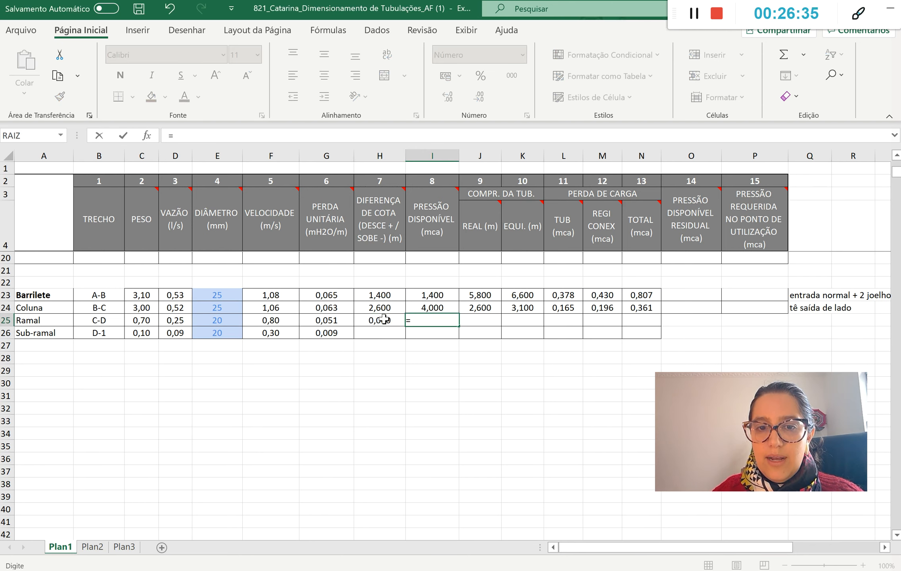
click(383, 319)
text(+)
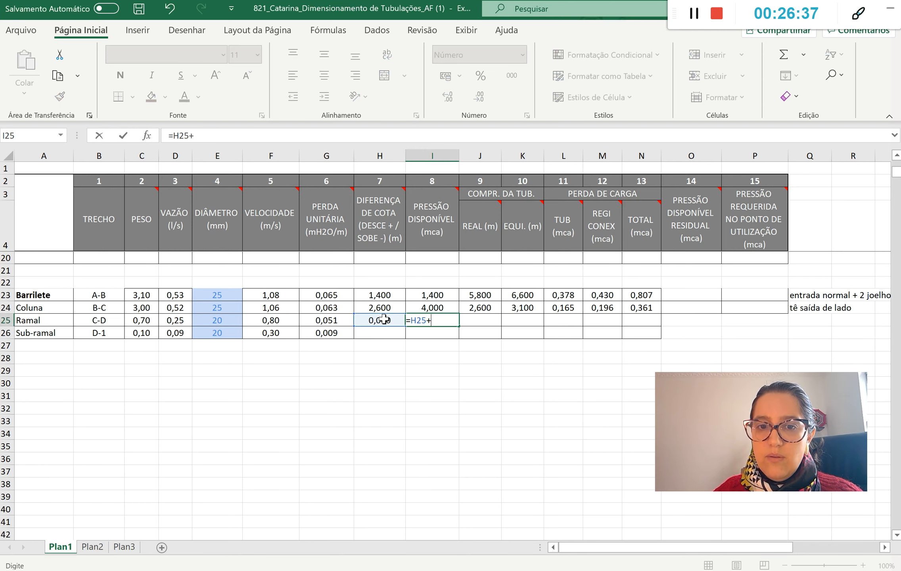
click(435, 308)
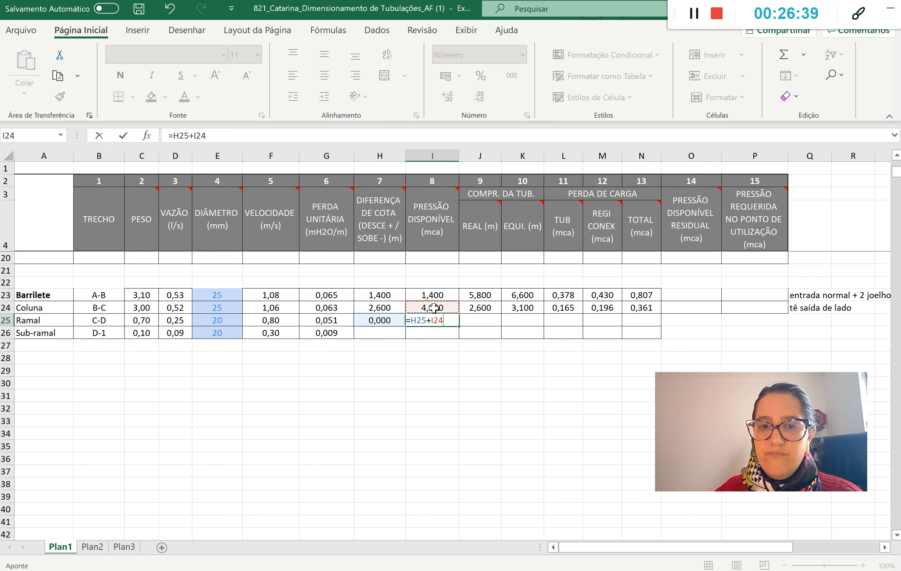
key(Return)
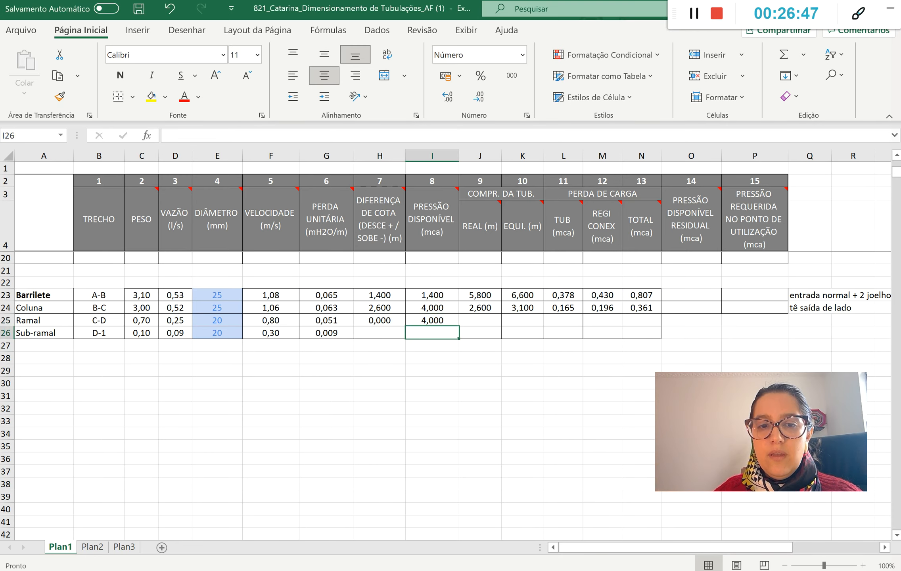
Switch to AutoCAD and measure the vertical pipe between points 1 and D with the DIST command.
key(alt+Tab)
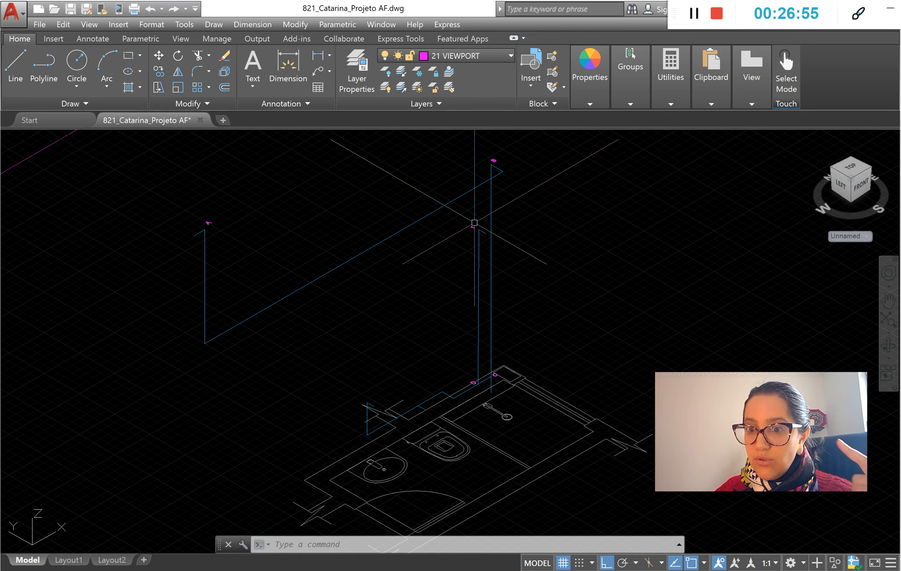
scroll(595, 312, up, 2)
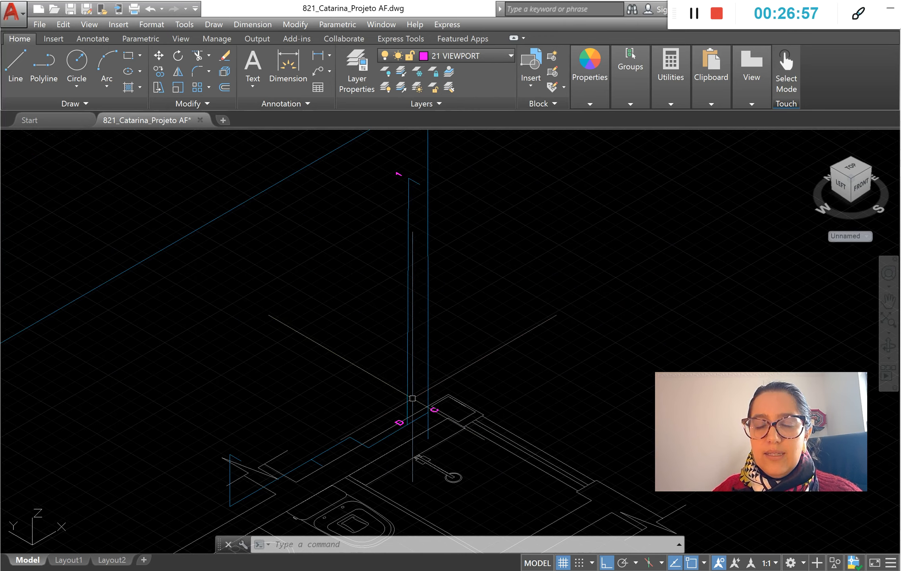
mouse_move(409, 269)
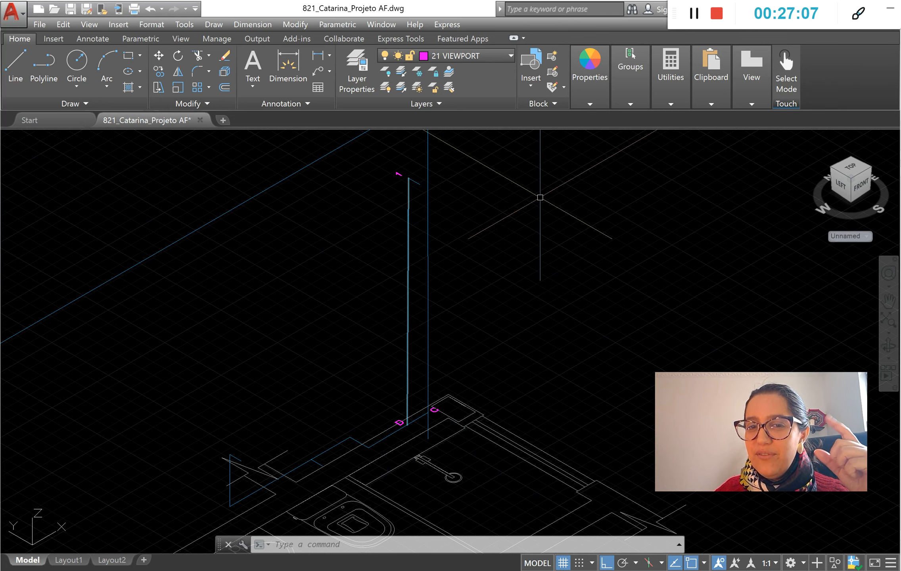
text(di)
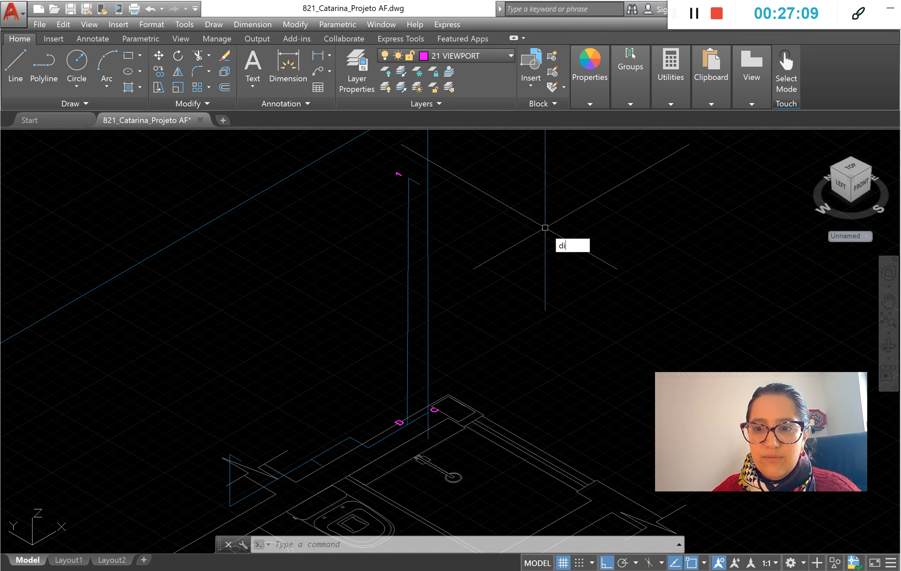
key(Return)
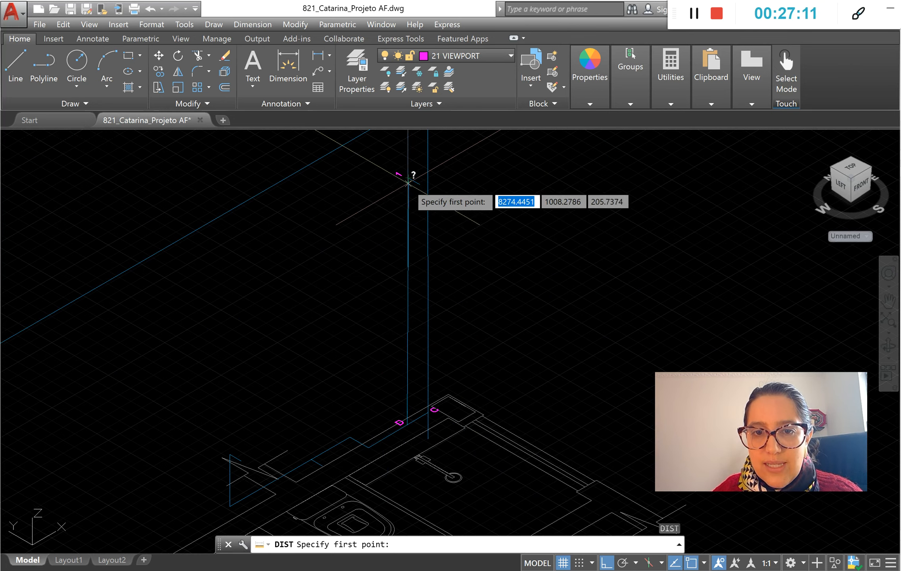
click(408, 178)
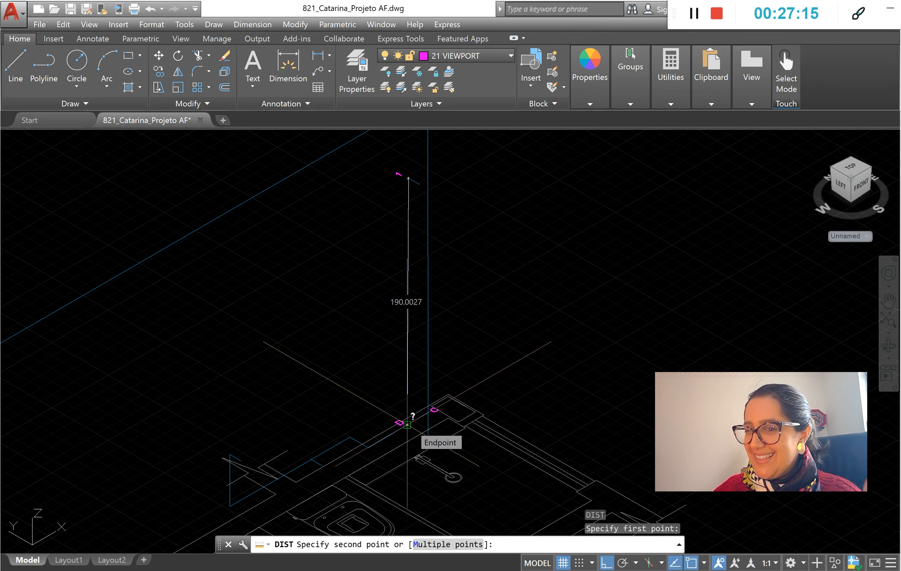
key(Escape)
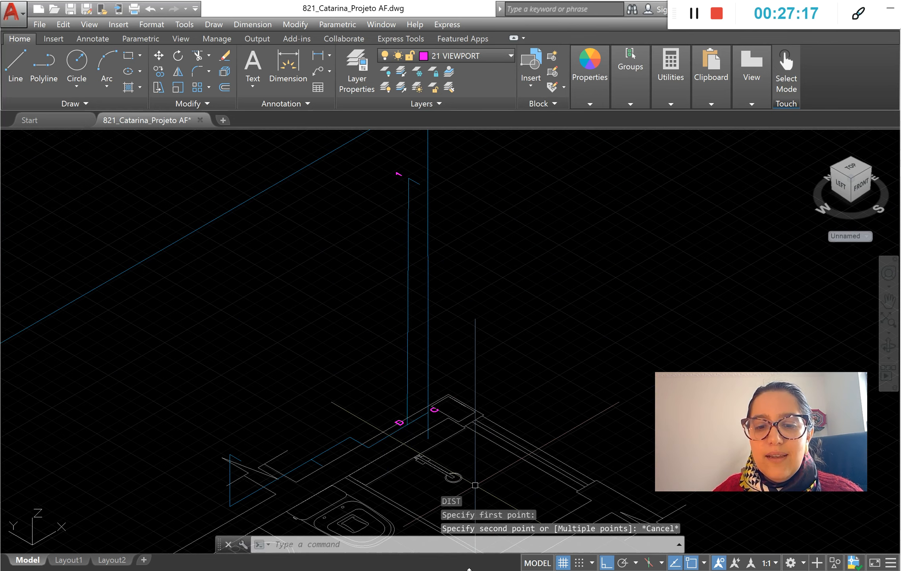
Return to Excel and enter -1,90 as the height difference of segment D-1 in H26.
key(alt+Tab)
click(387, 336)
text(-1,90)
key(Return)
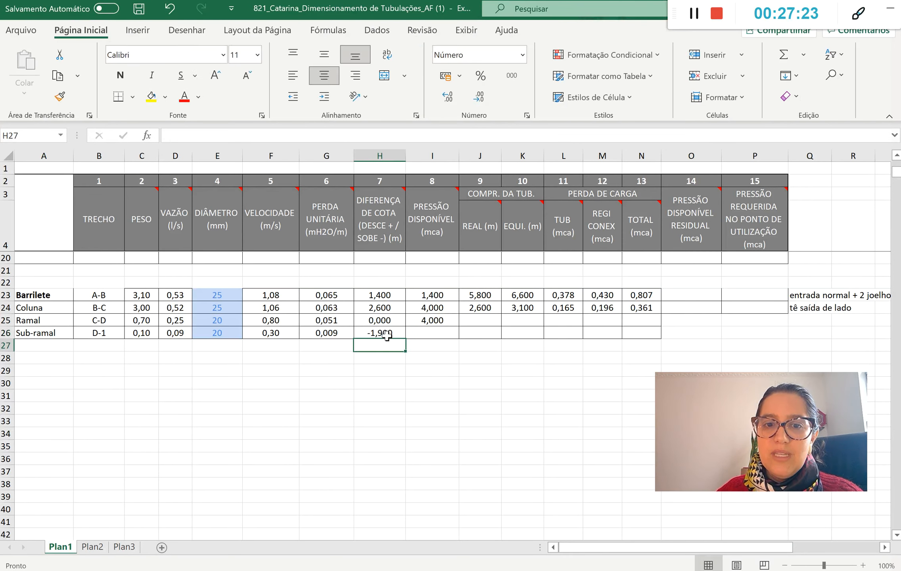
Calculate the available pressure of segment D-1 in I26 with the formula =H26+I25.
click(443, 336)
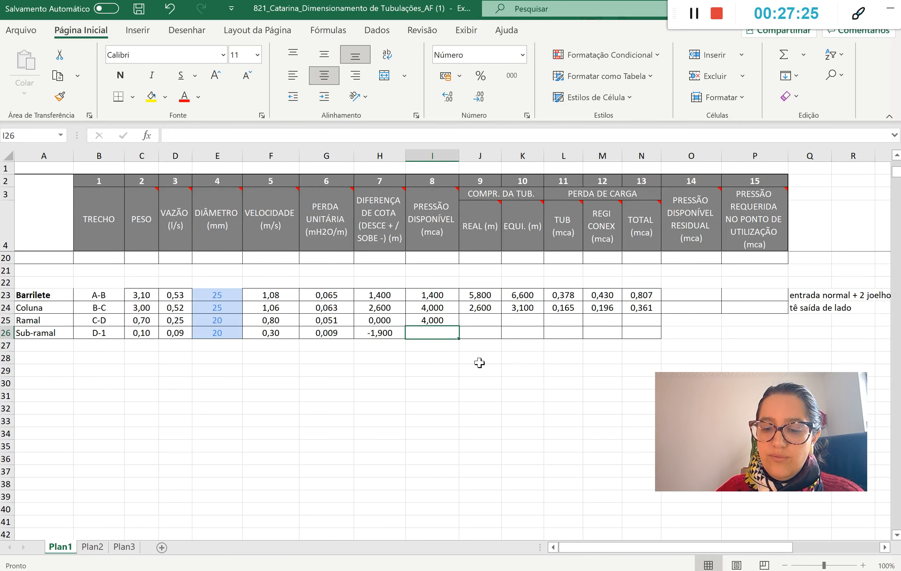
text(=)
click(393, 332)
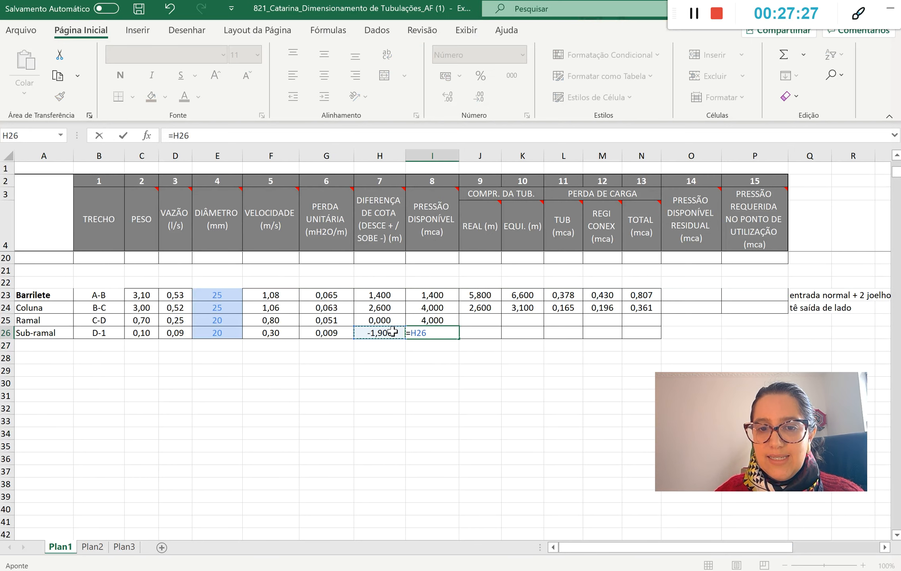
text(+)
click(418, 325)
key(Return)
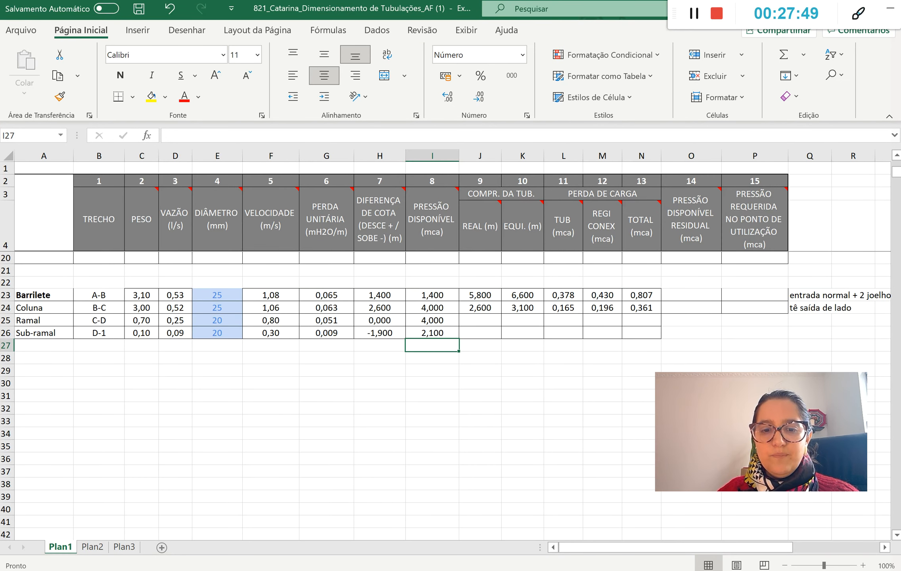
Switch to AutoCAD and measure the pipe between points C and D with the DIST command.
mouse_move(449, 570)
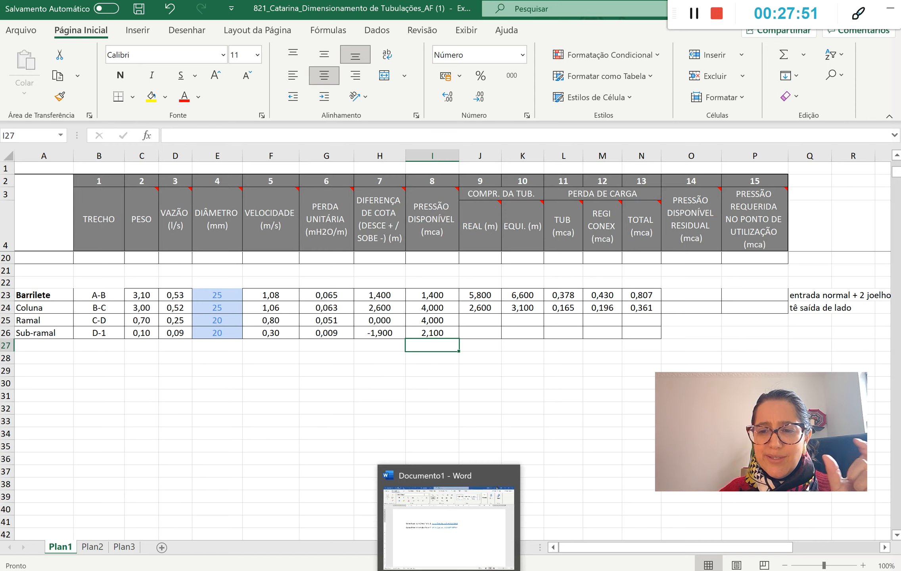
click(376, 570)
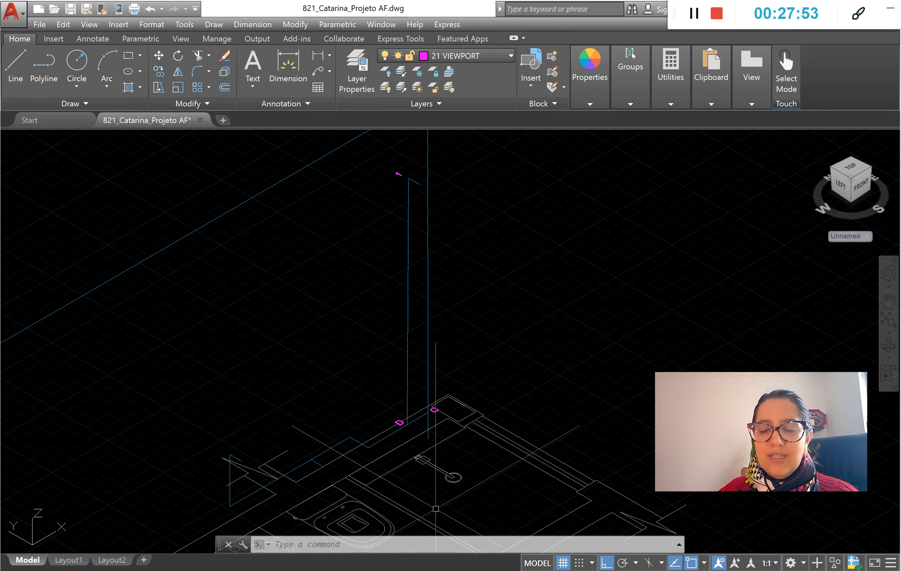
text(di)
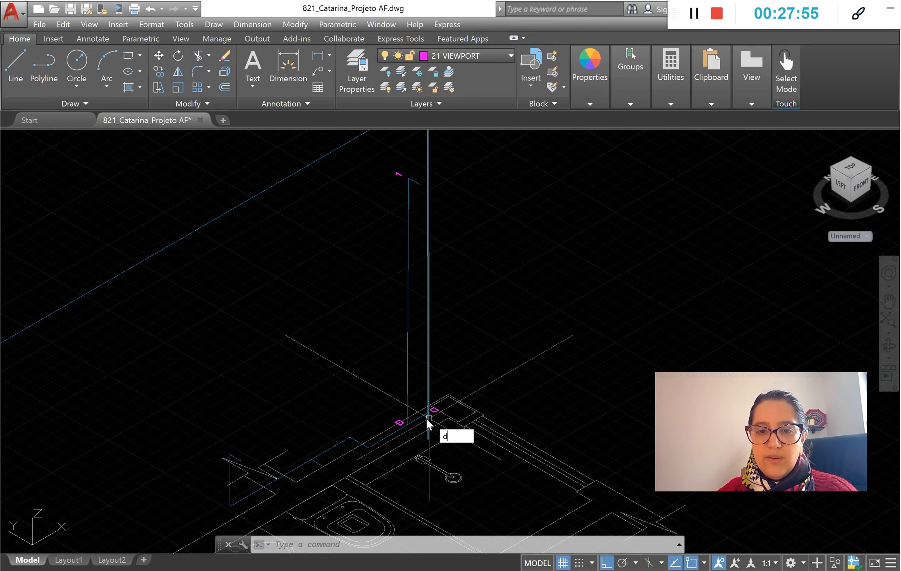
key(Return)
click(410, 415)
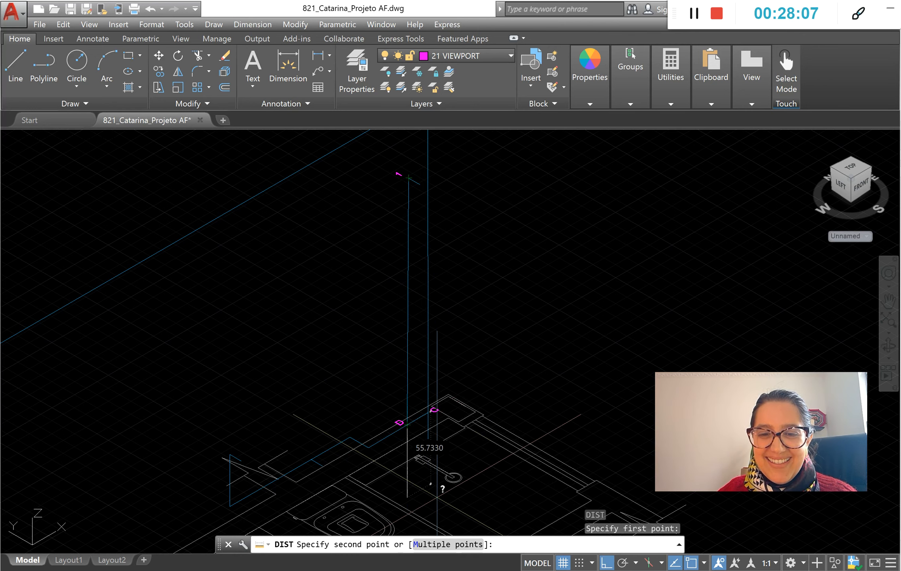
Return to Excel and enter the real pipe lengths 0,18 for segment C-D in J25 and 1,90 for D-1 in J26.
key(alt+Tab)
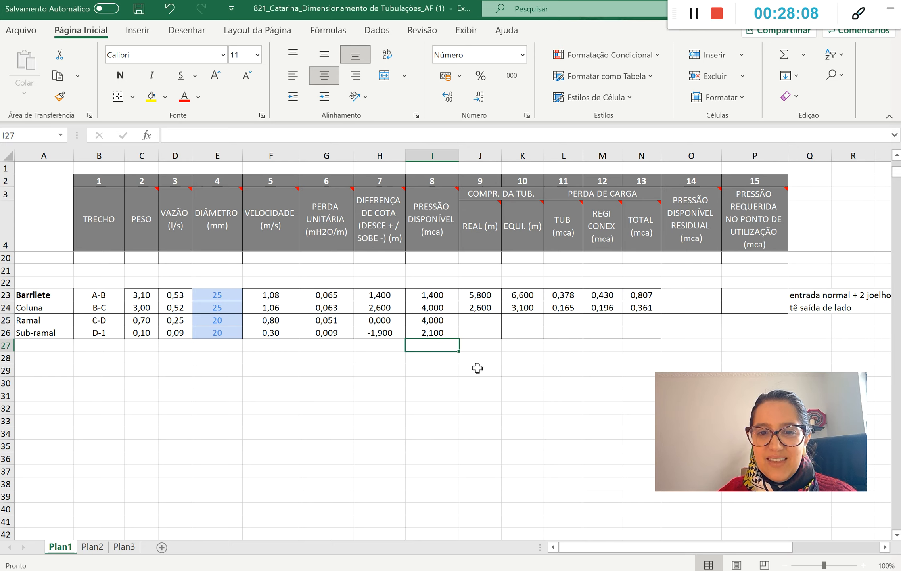
click(490, 324)
text(0,18)
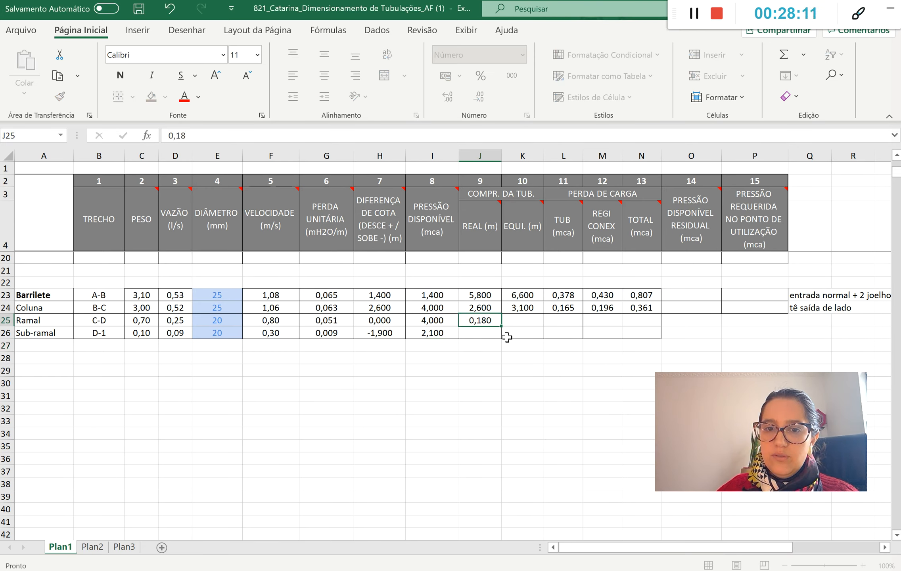
key(Return)
text(1,90)
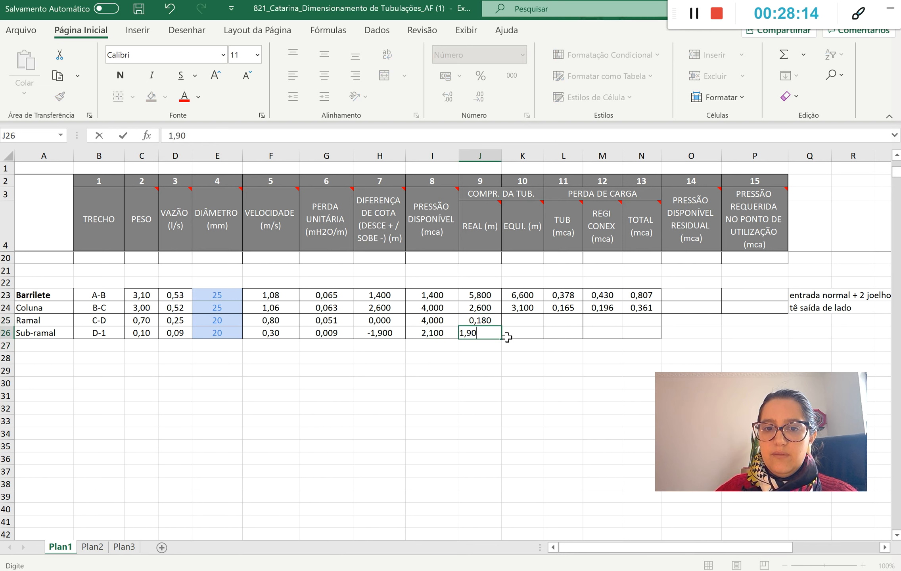
key(Return)
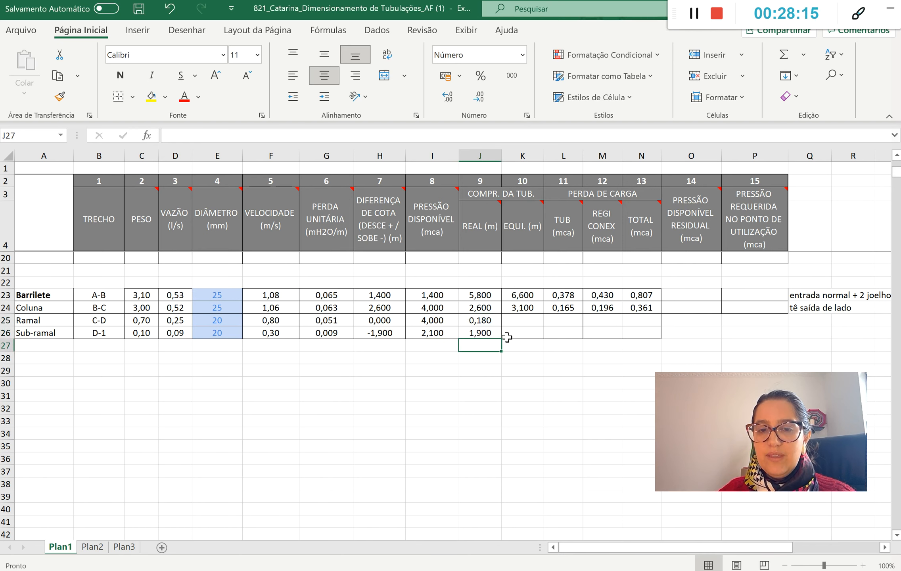
Fill the fittings head loss formula in M24 and the total head loss formula in N24 down to row 26.
click(524, 318)
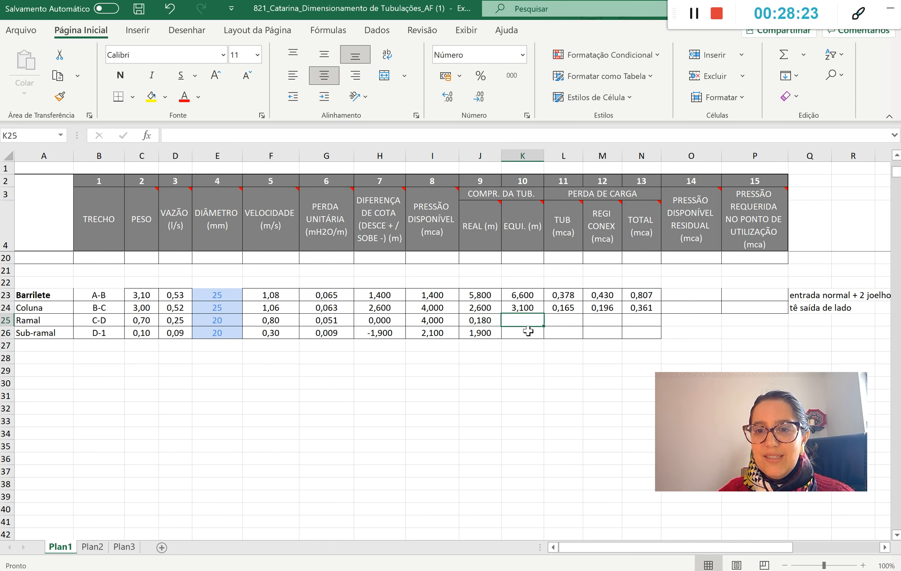
click(604, 308)
drag(620, 316, 621, 339)
click(647, 308)
drag(661, 314, 661, 340)
click(686, 324)
Copy O24's cell format onto the residual and required pressure cells O23:P26.
click(683, 309)
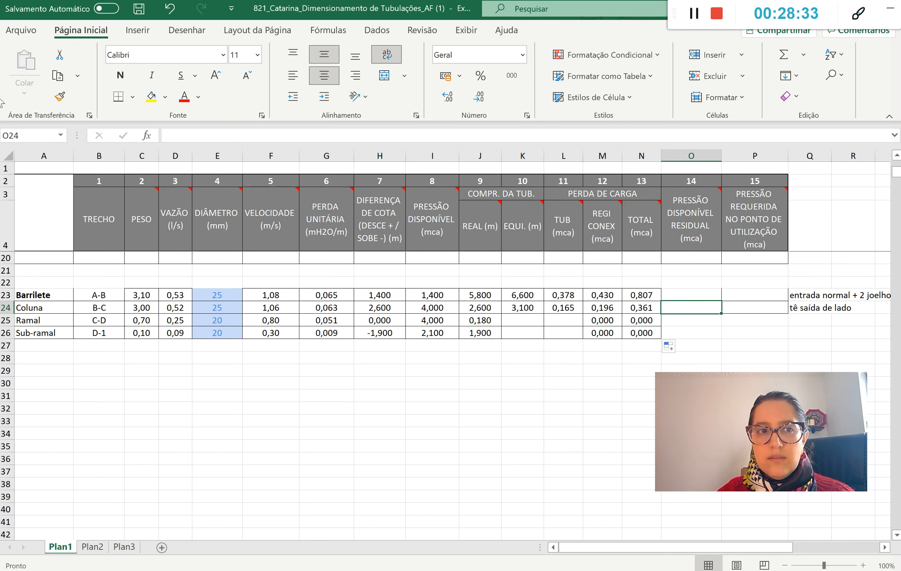
click(60, 96)
drag(668, 292, 743, 337)
click(805, 344)
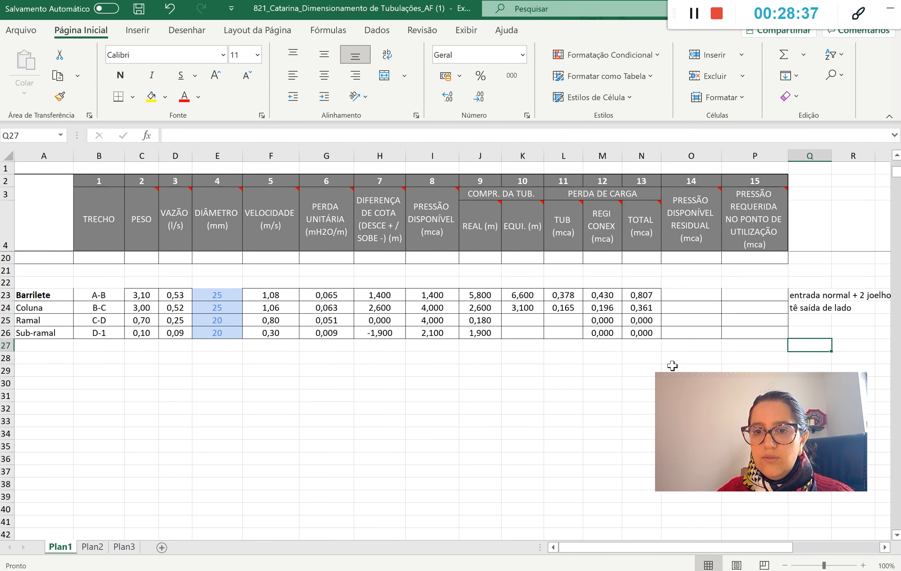
Switch back to Excel and note the fittings "RG + tê de lado" for segment C-D in Q25.
click(693, 18)
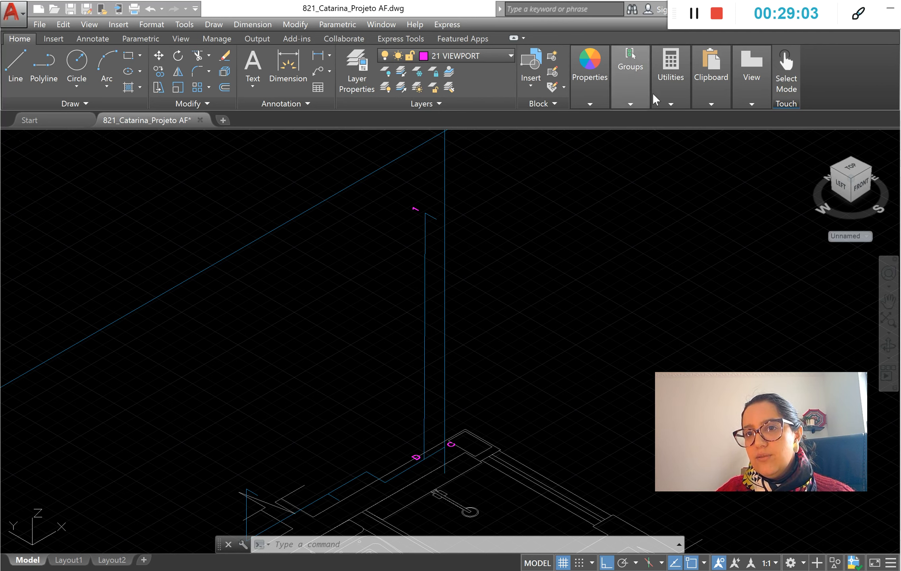
key(alt+Tab)
click(811, 321)
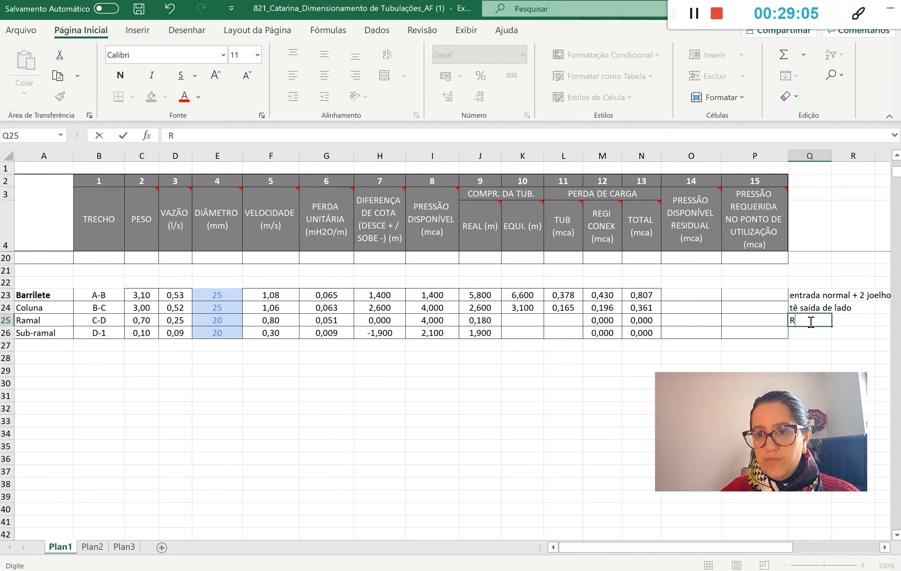
text(G + tê de)
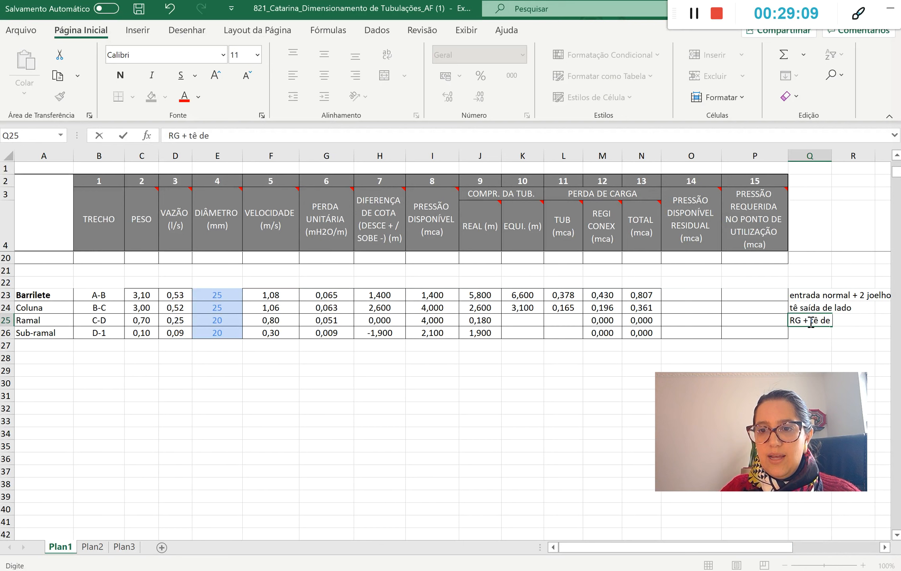
text( a lado)
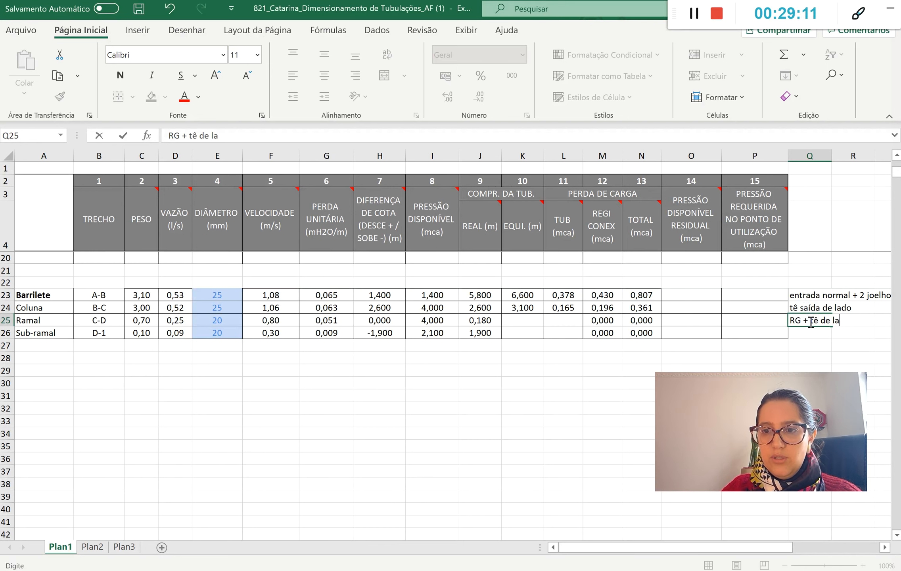
key(Return)
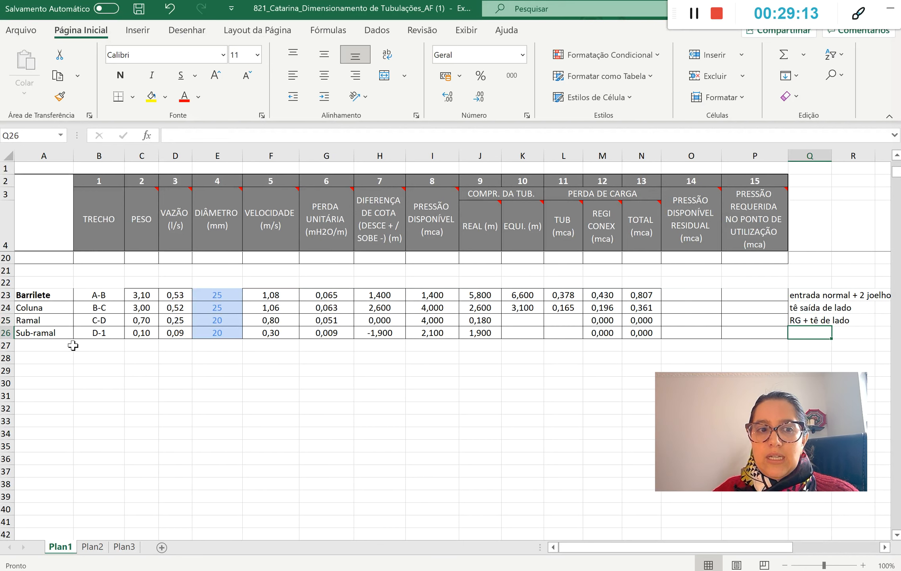
Check segment D-1 in the AutoCAD drawing and note its fittings "RP + joelho" in Excel cell Q26.
key(alt+Tab)
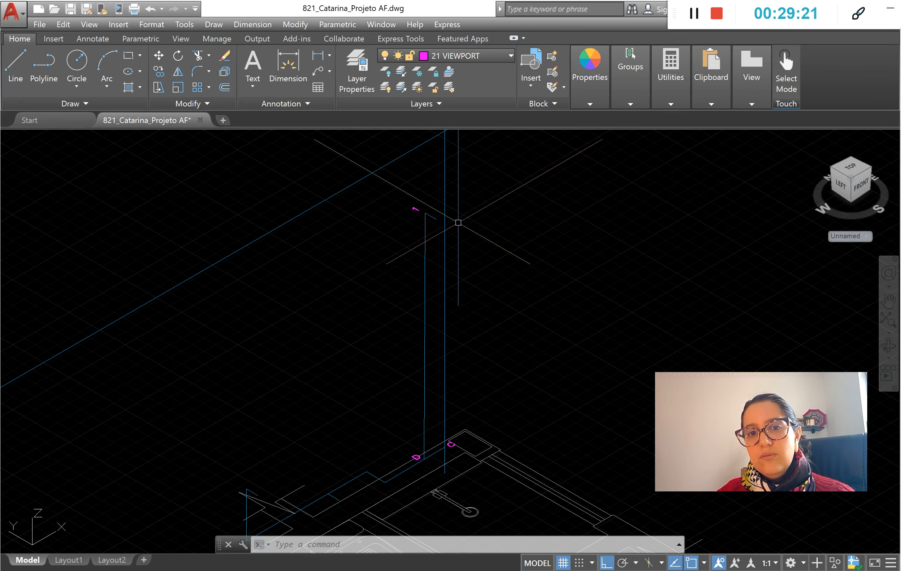
key(alt+Tab)
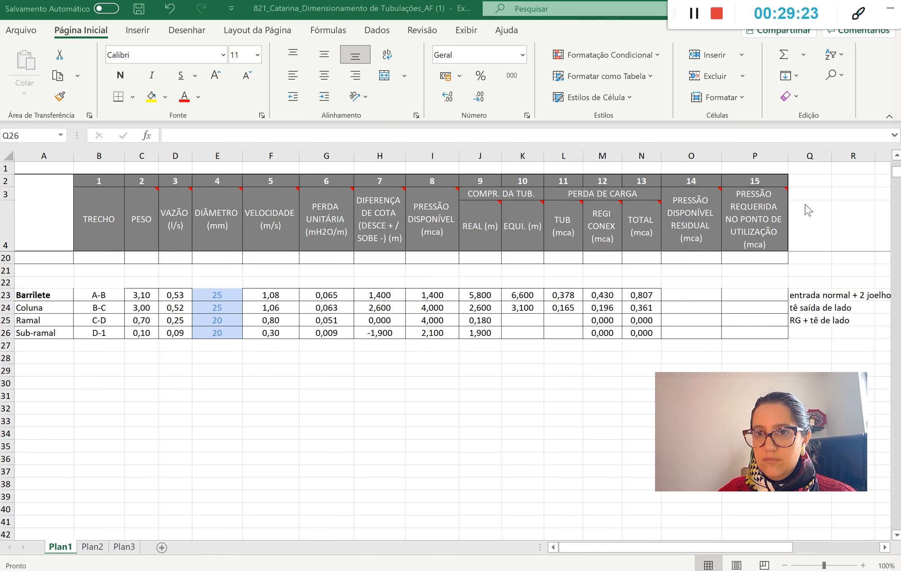
click(804, 333)
text(RP + joelho)
key(Return)
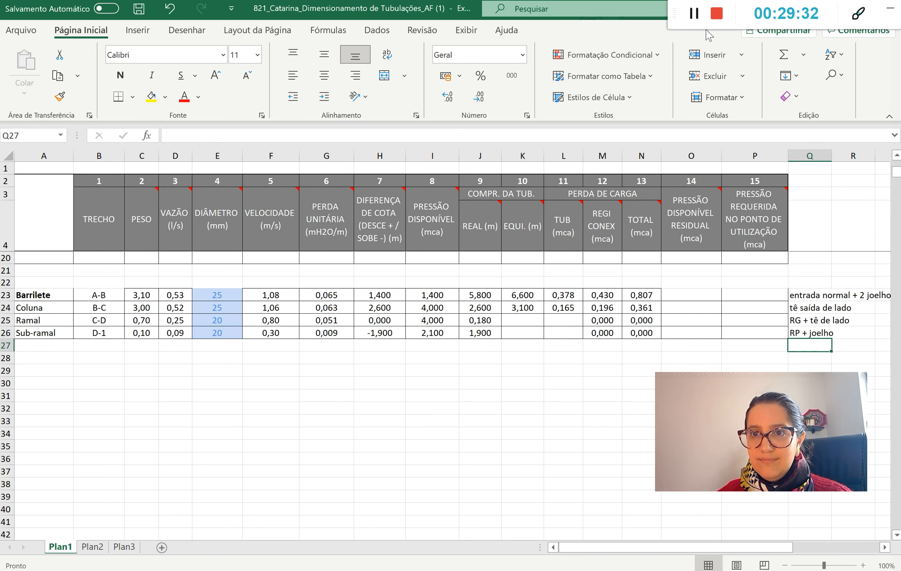
Switch to the PDF and mark in pink the DN 20 losses in TABELA 5 for 90° elbow, side-outlet tee, gate valve and globe valve.
key(alt+Tab)
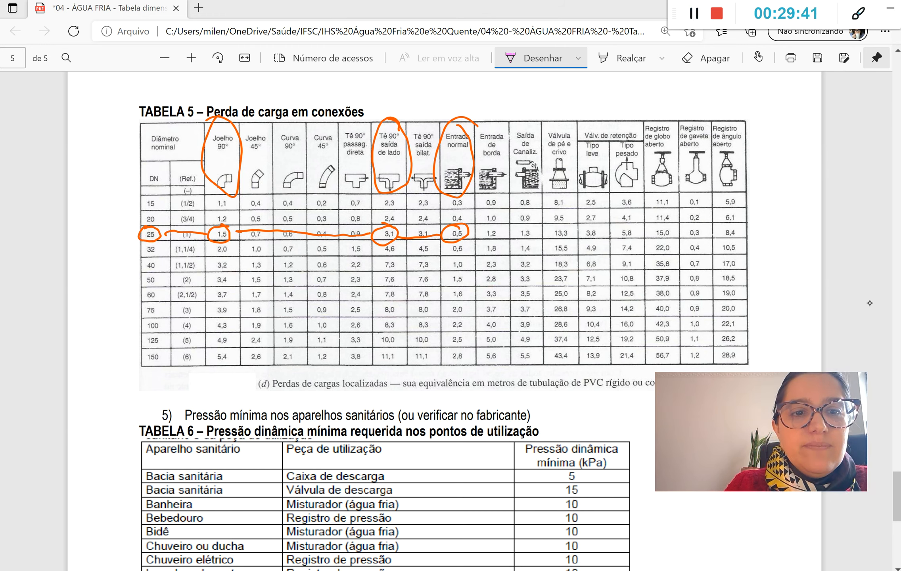
drag(158, 211, 225, 226)
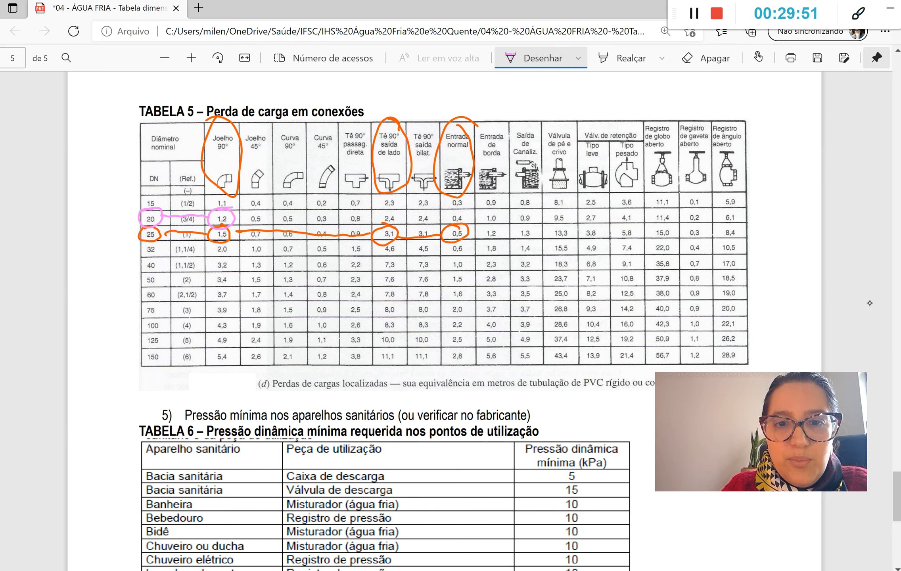
mouse_move(386, 207)
mouse_down()
mouse_move(376, 221)
mouse_move(400, 210)
mouse_up()
drag(235, 218, 340, 219)
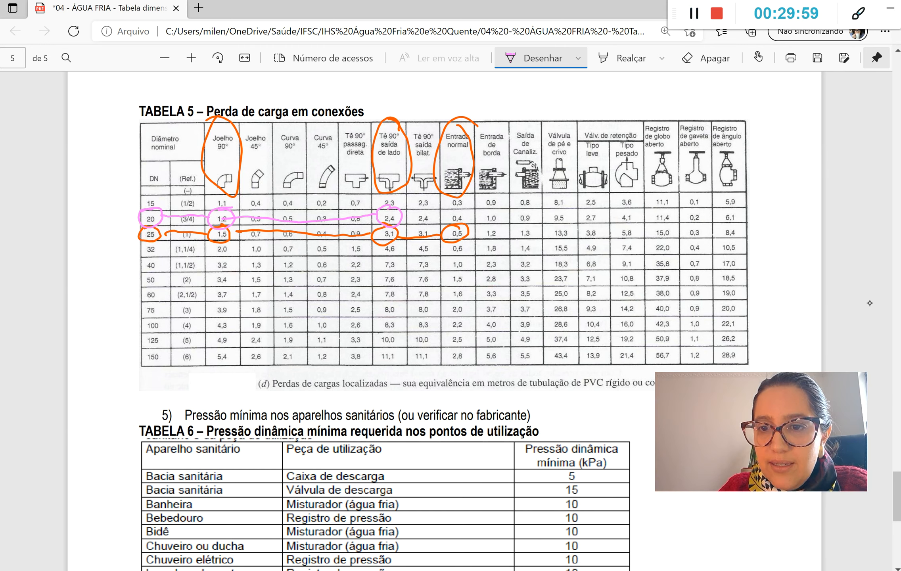
mouse_move(702, 210)
mouse_down()
mouse_move(685, 214)
mouse_move(701, 209)
mouse_up()
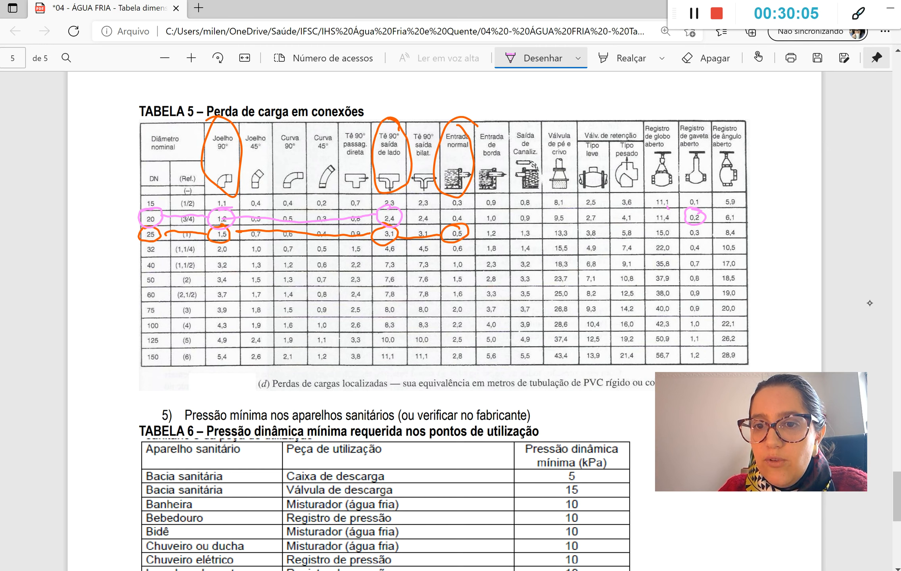
drag(646, 217, 424, 214)
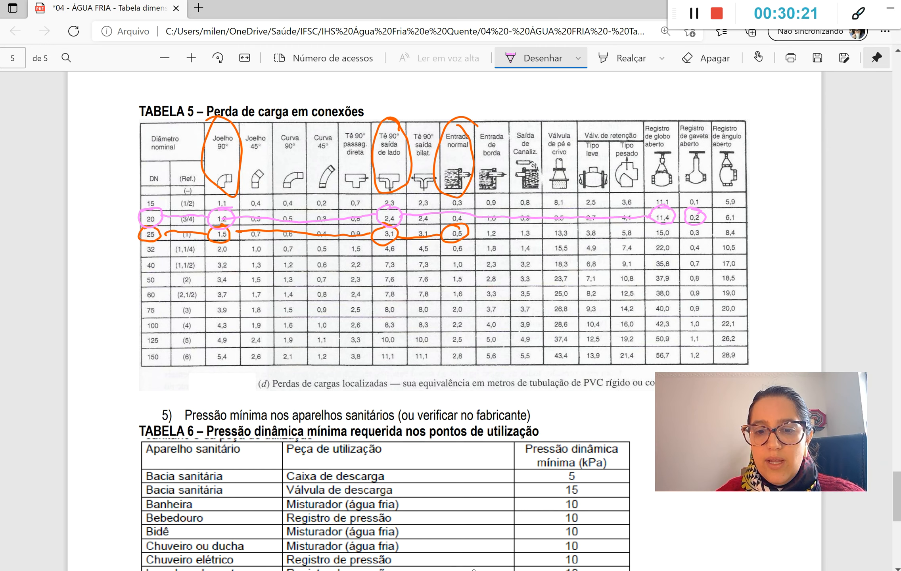
Return to Excel and enter the equivalent length =,2+2,4 for segment C-D in K25.
key(alt+Tab)
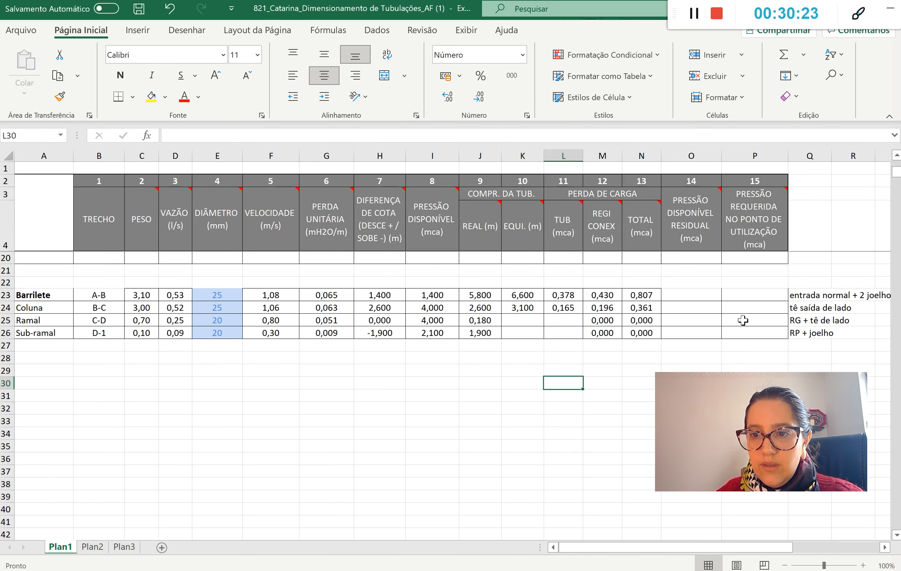
click(530, 319)
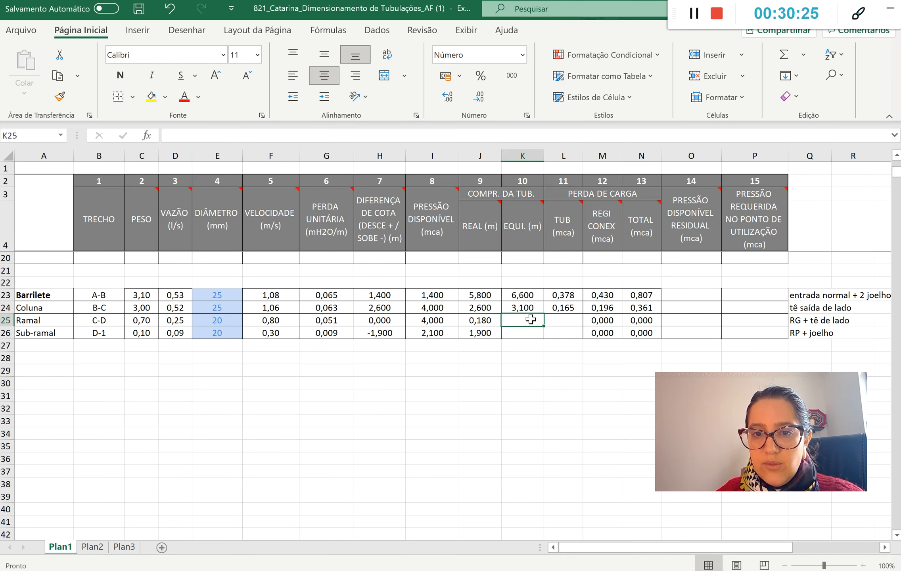
text(=,2+2,4)
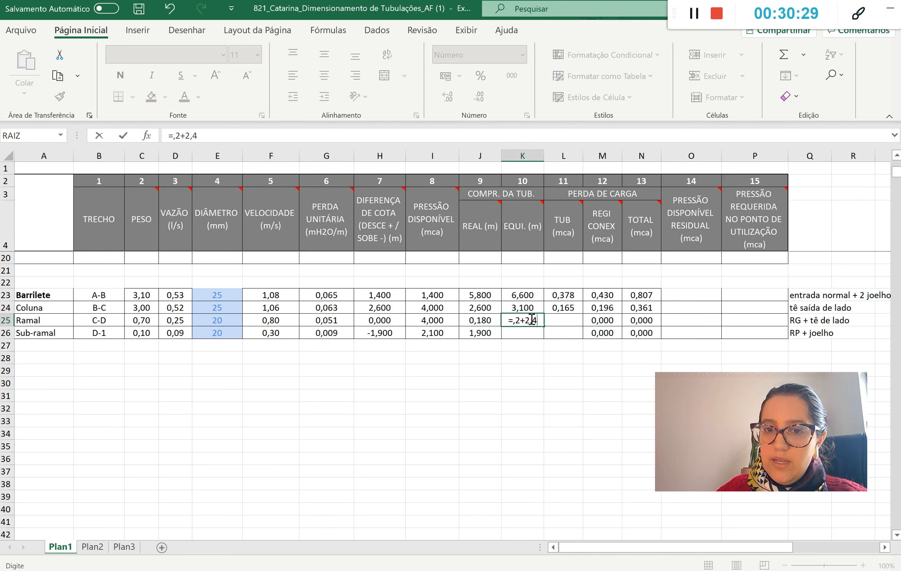
key(Return)
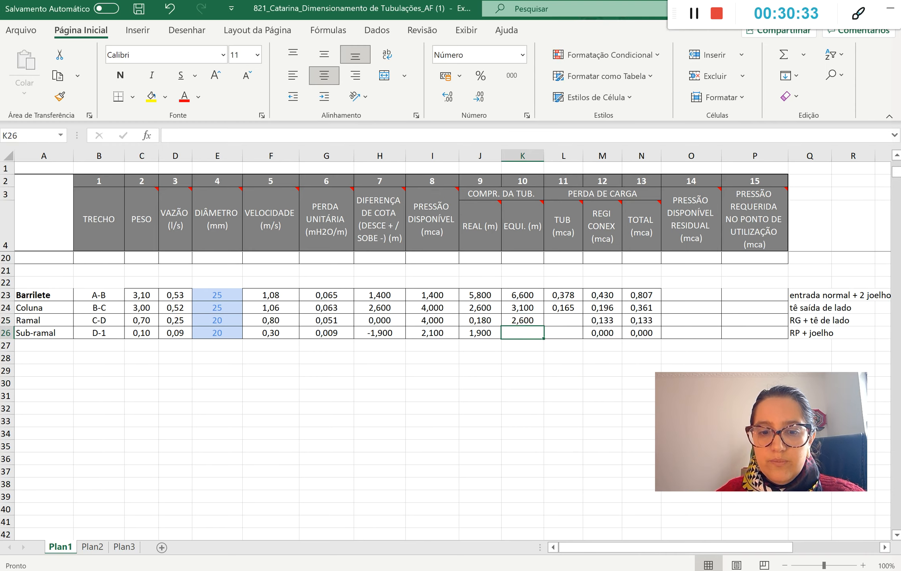
Recheck the fittings table, enter the equivalent length =1,2+11,4 in K26, and fill the pipe head loss formula from L24 down to L26.
key(alt+Tab)
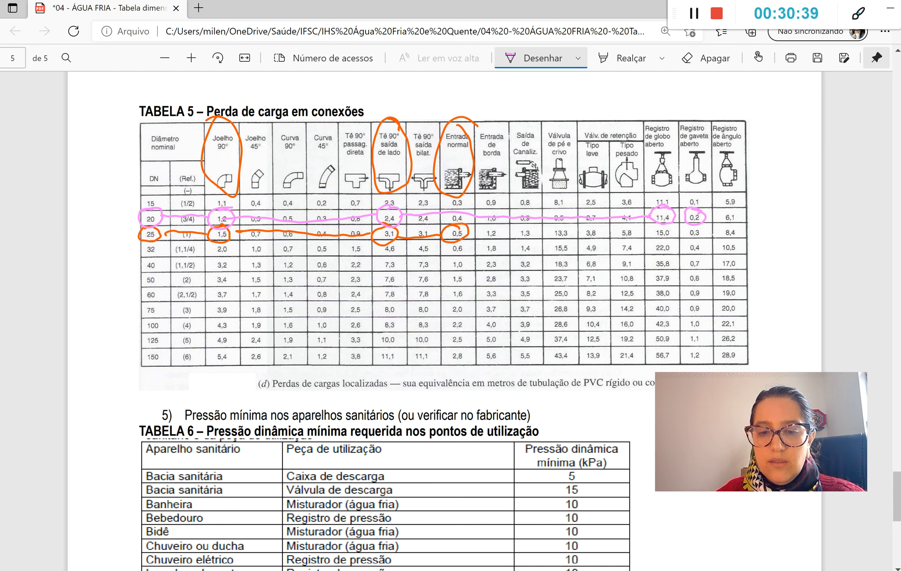
key(alt+Tab)
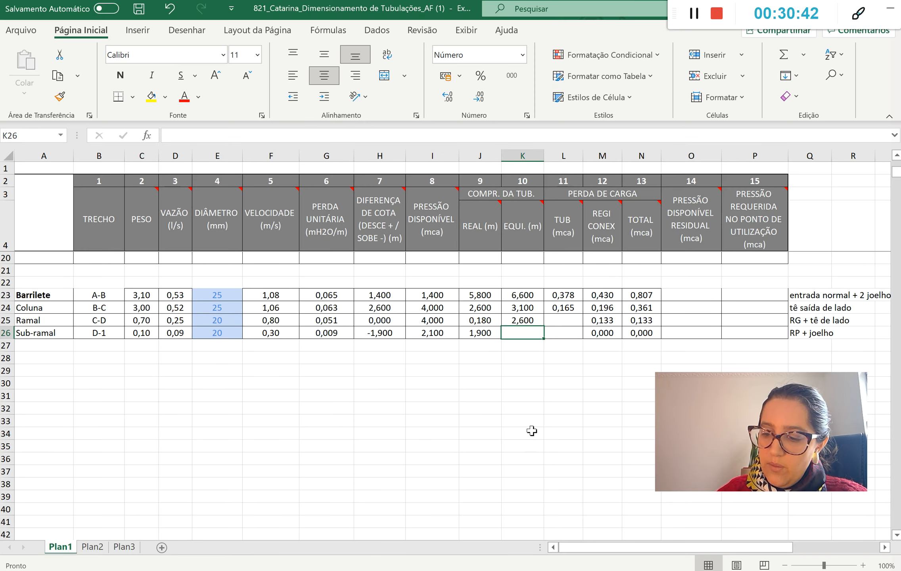
text(=1,2+11,4)
key(Return)
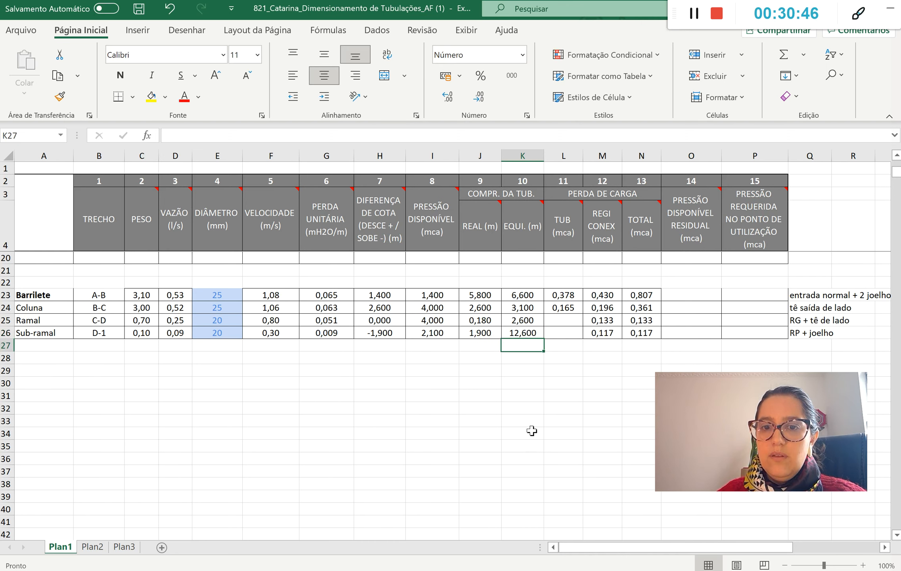
click(578, 311)
drag(583, 314, 583, 339)
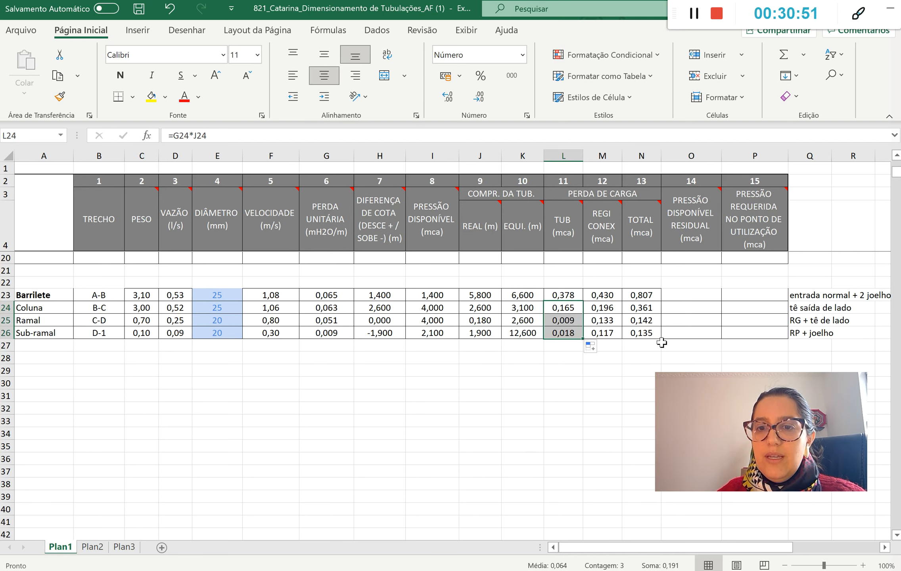
Enter the residual pressure formula =I26-N23-N24-N25-N26 in O26, subtracting every segment's total head loss from the available pressure.
click(708, 337)
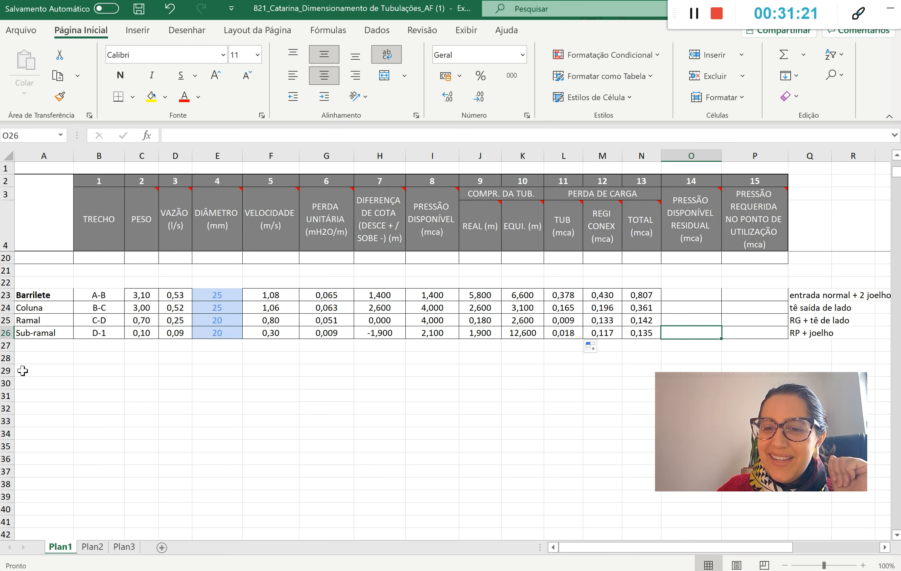
text(=)
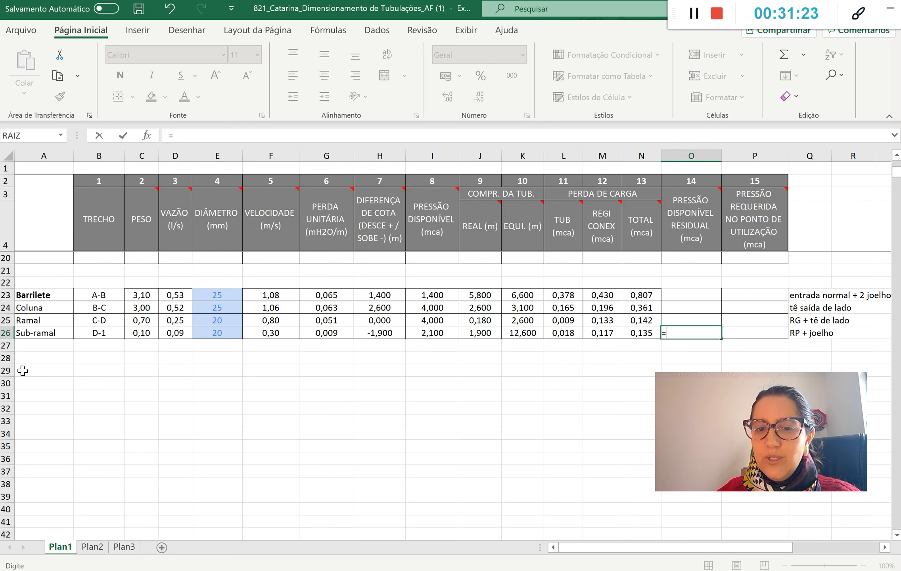
click(444, 332)
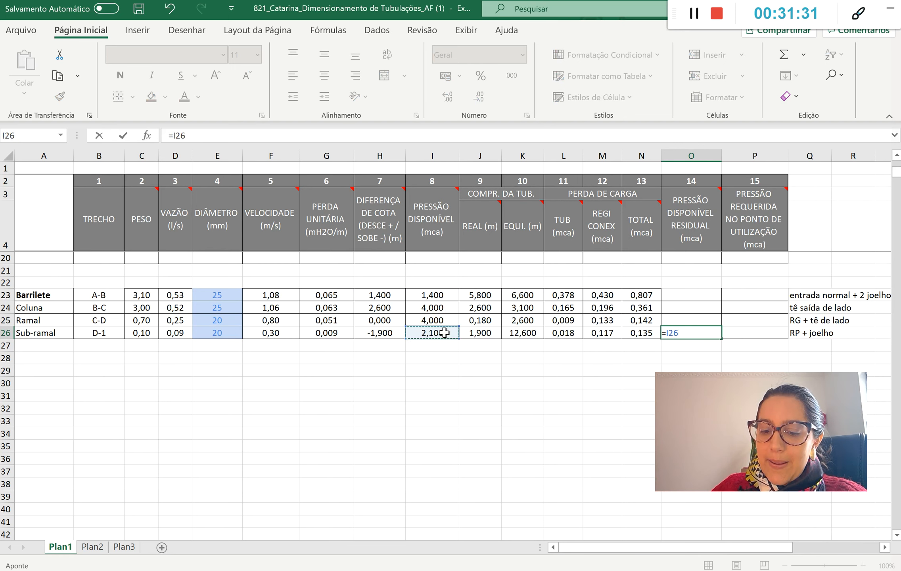
text(-)
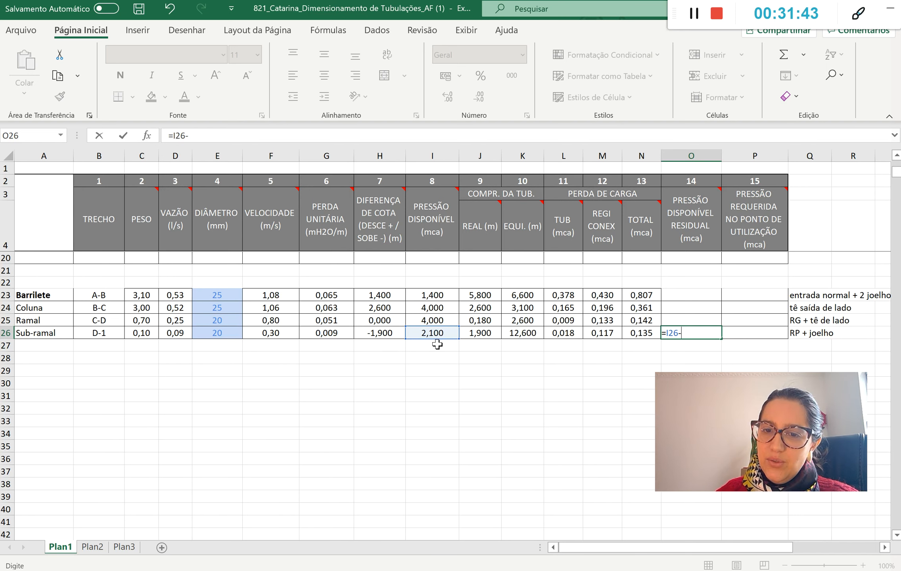
click(658, 294)
text(-)
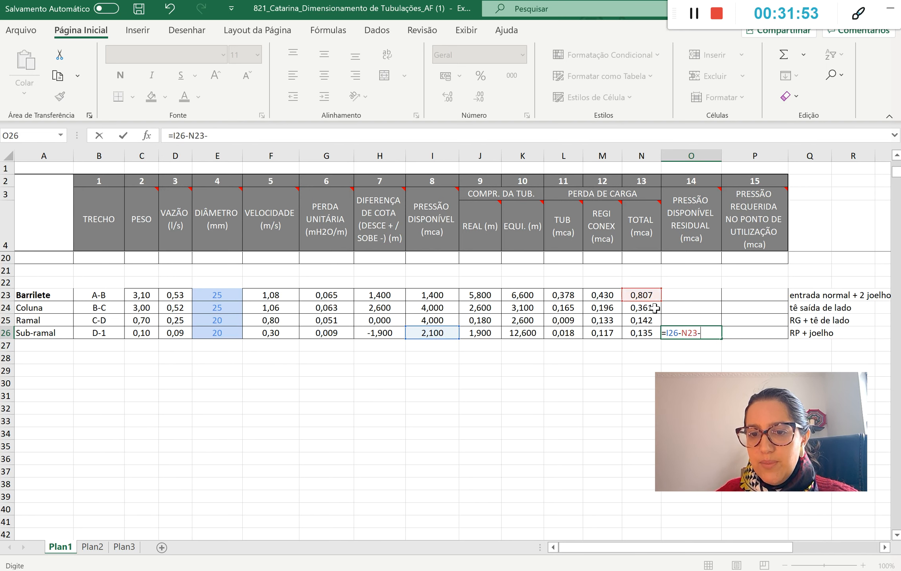
click(655, 308)
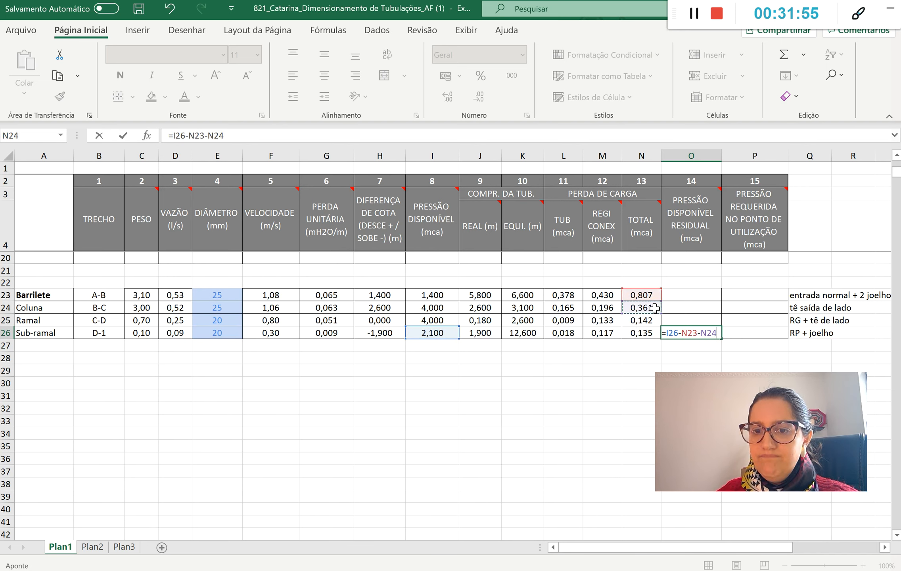
text(-)
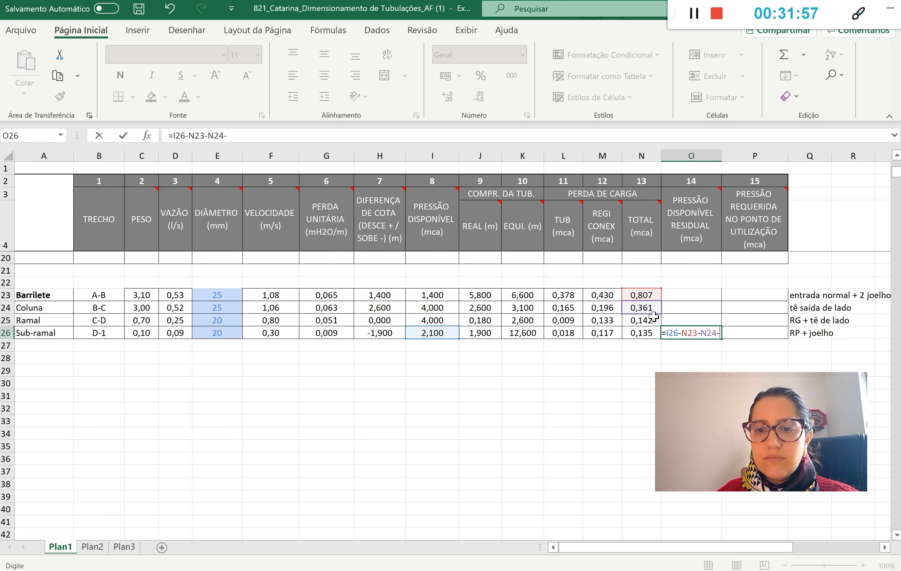
click(652, 322)
text(-)
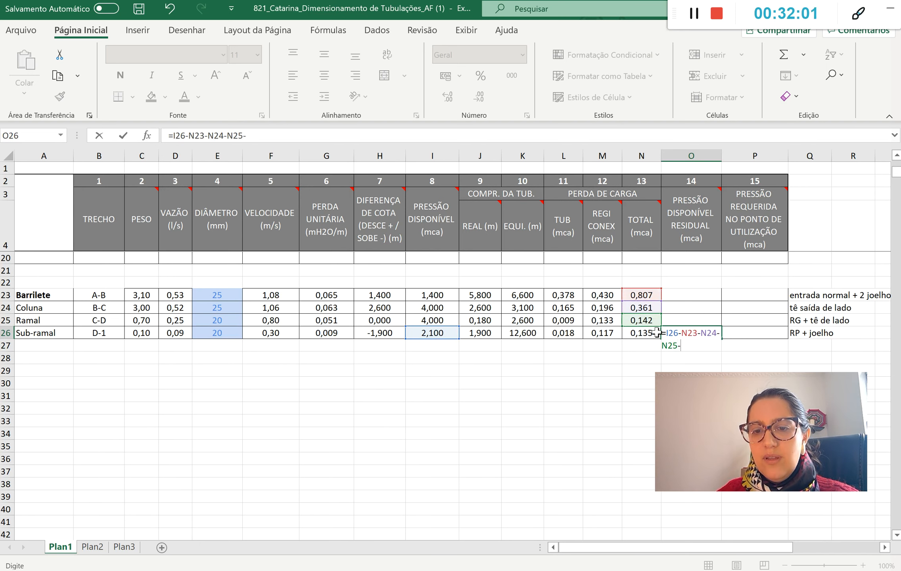
click(654, 334)
key(Return)
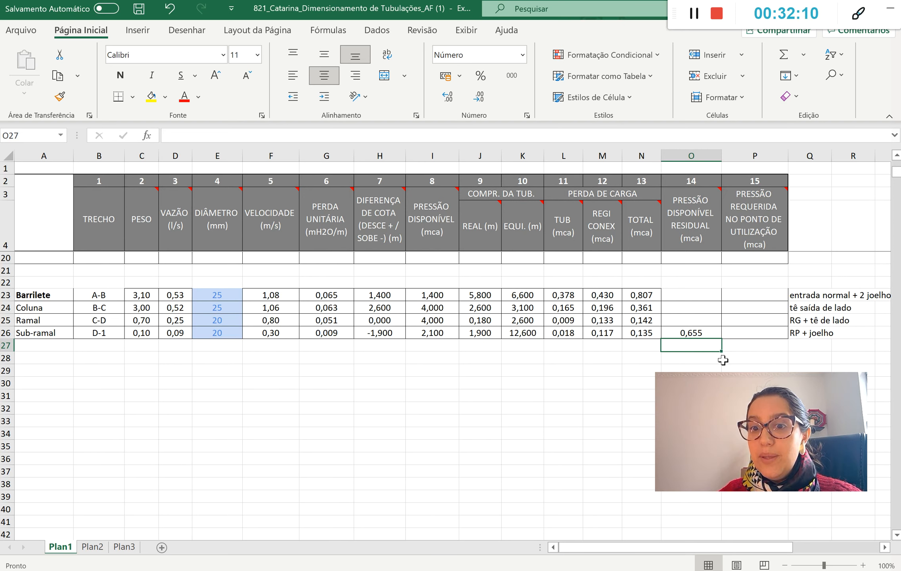
Fill the available pressure cell I26 with light green and the residual pressure cell O26 with orange.
click(434, 333)
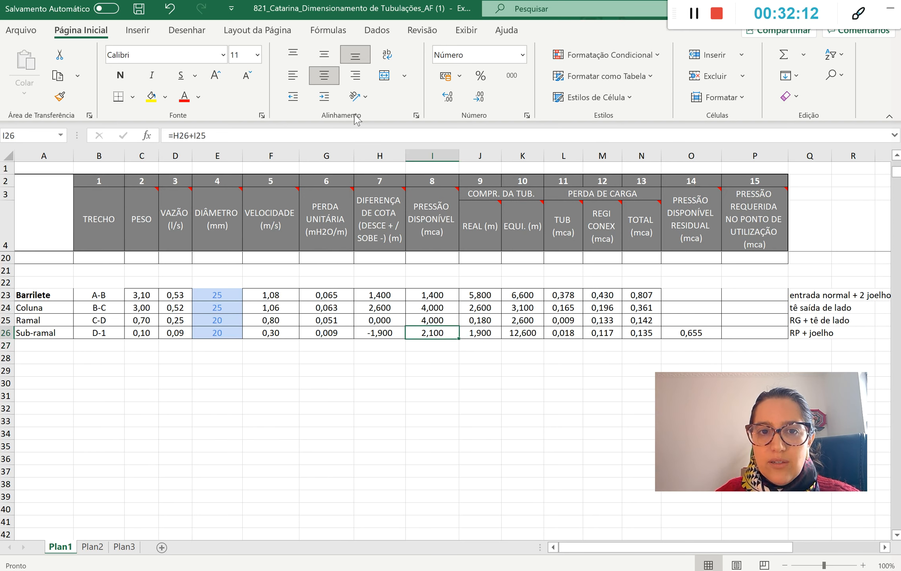
click(165, 96)
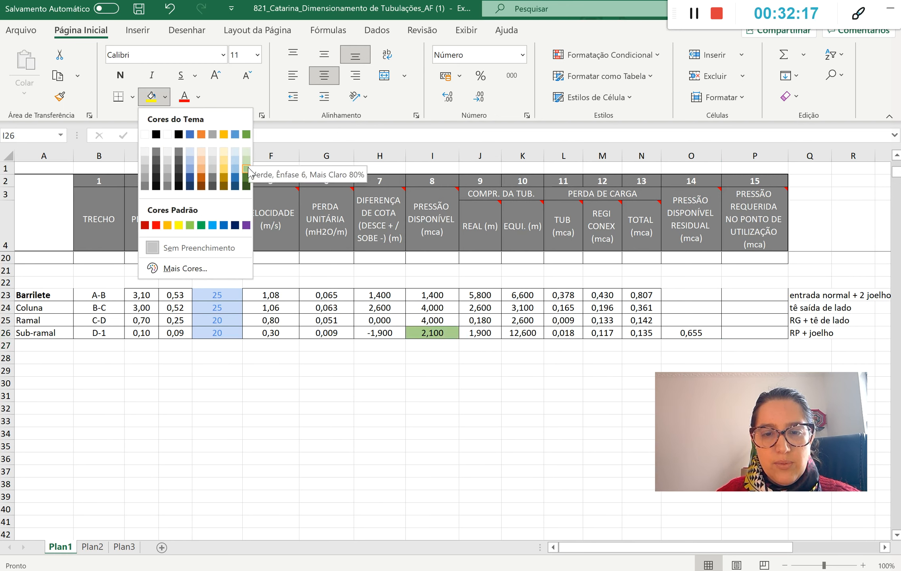
click(247, 167)
click(711, 333)
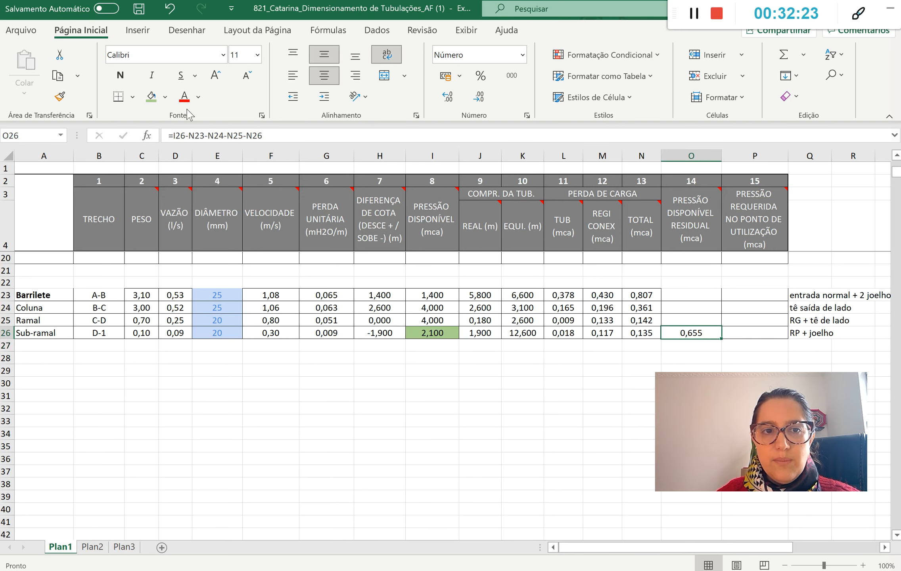
click(165, 96)
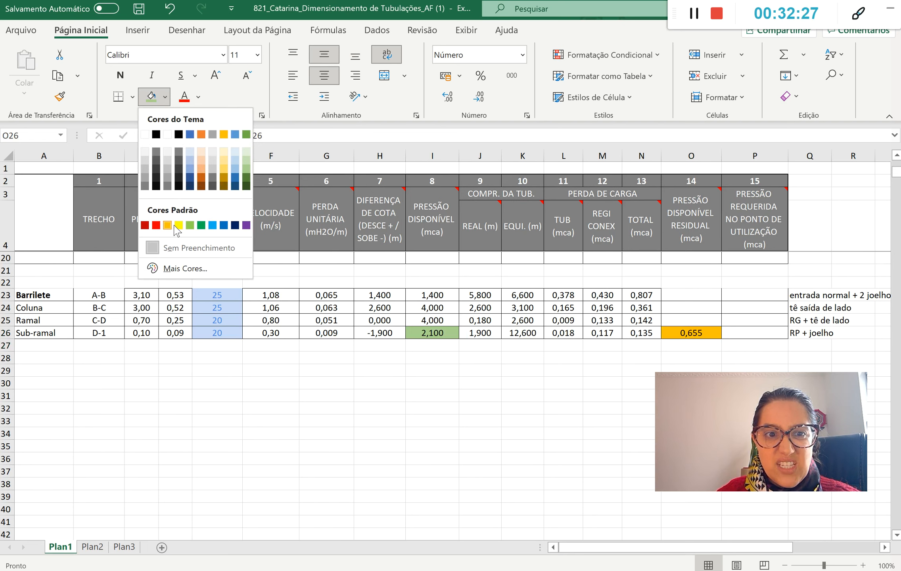
click(168, 225)
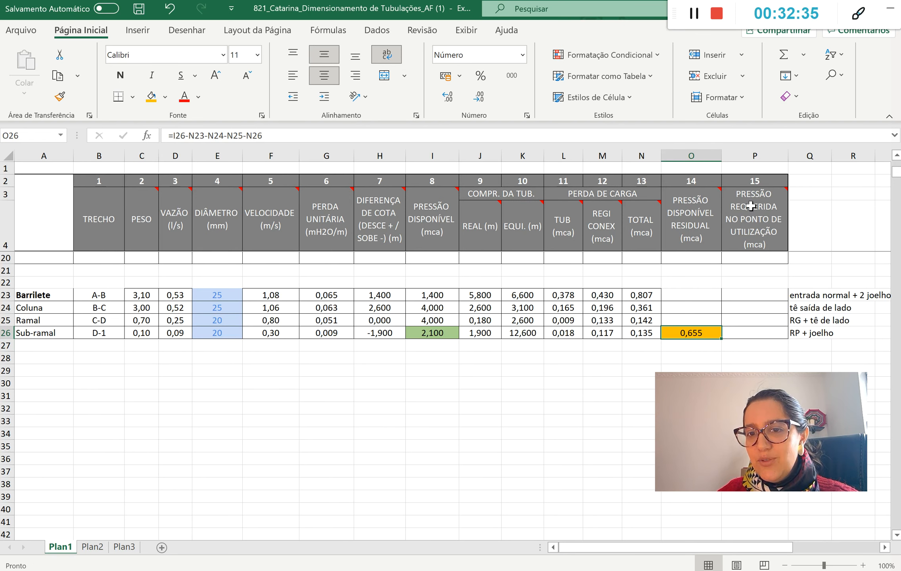
Switch to the PDF and mark in pink the 10 kPa minimum dynamic pressure for the electric shower in Tabela 6.
key(alt+Tab)
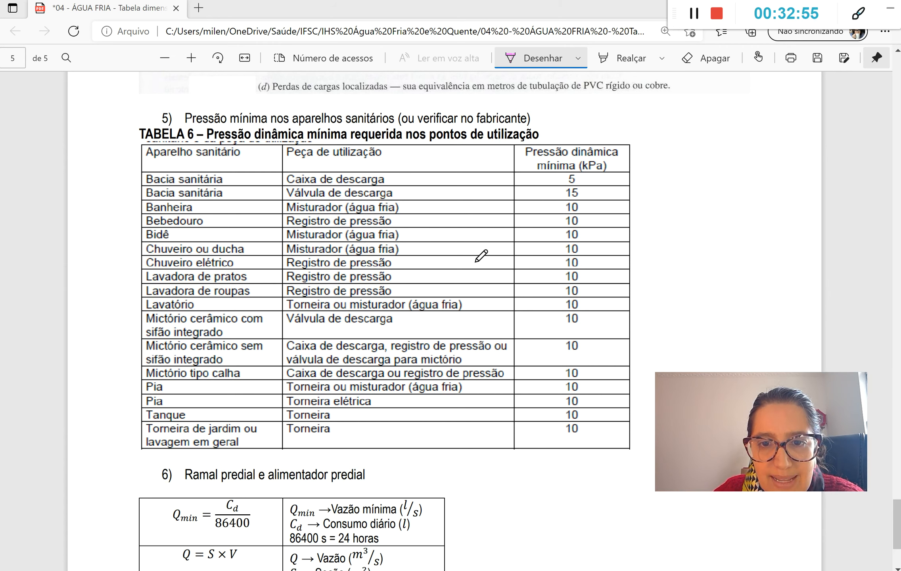
mouse_move(471, 262)
mouse_down()
mouse_move(573, 256)
mouse_move(561, 258)
mouse_move(570, 271)
mouse_move(582, 262)
mouse_up()
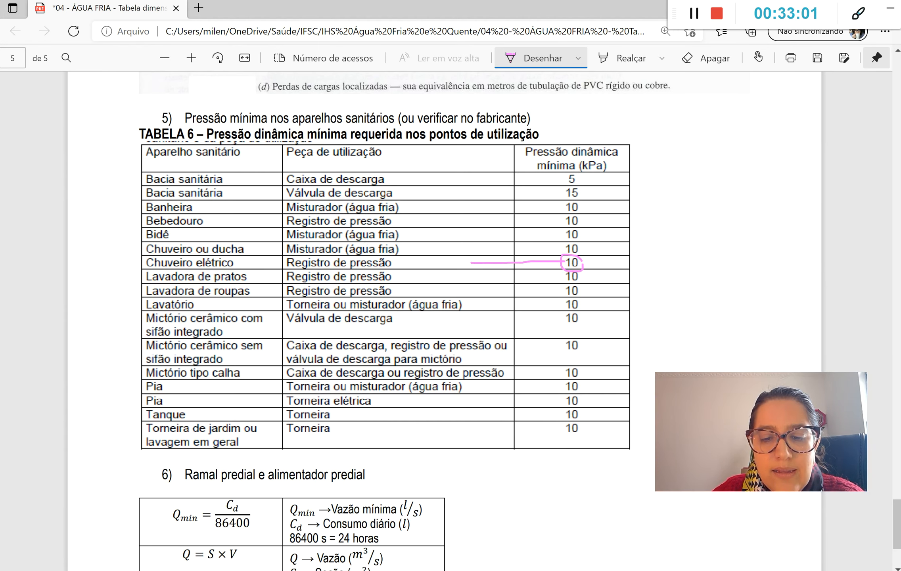
Return to Excel, enter the required pressure 1,0 for the Sub-ramal in P26 and copy the cell formatting of M23 onto it.
key(alt+Tab)
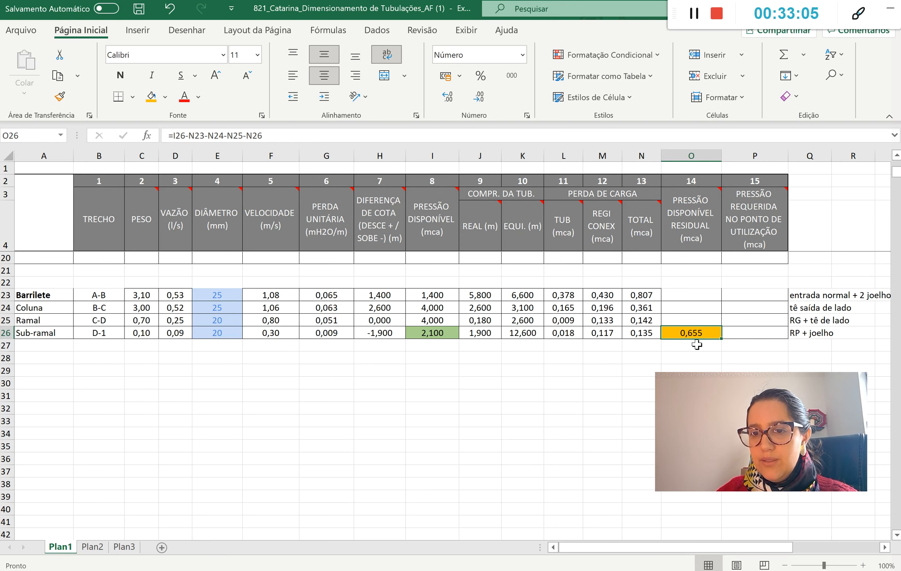
click(740, 332)
text(1,0)
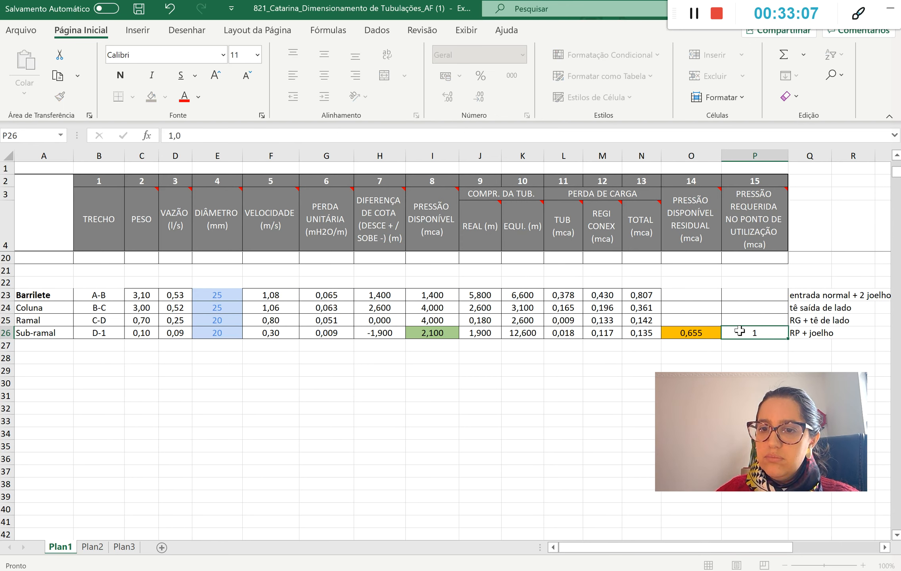
key(ctrl+Return)
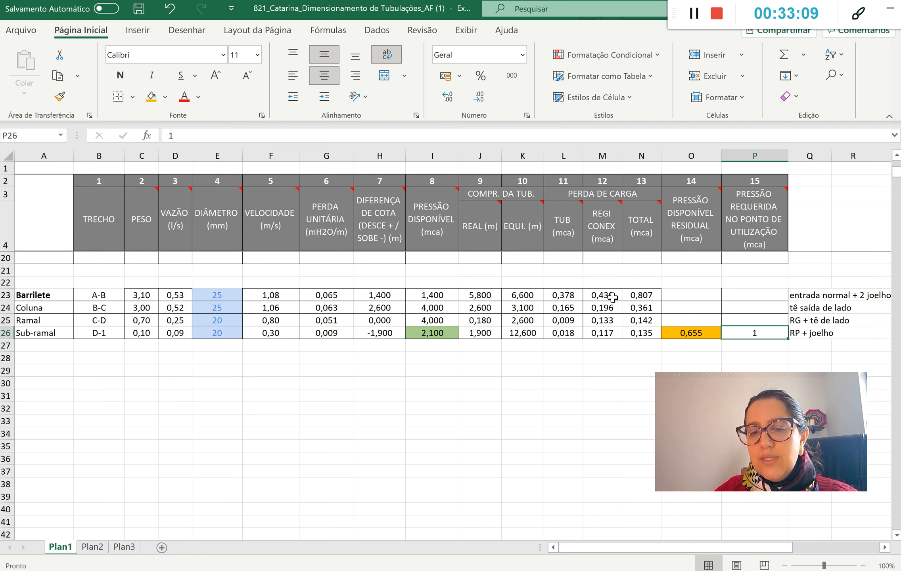
click(613, 295)
click(60, 96)
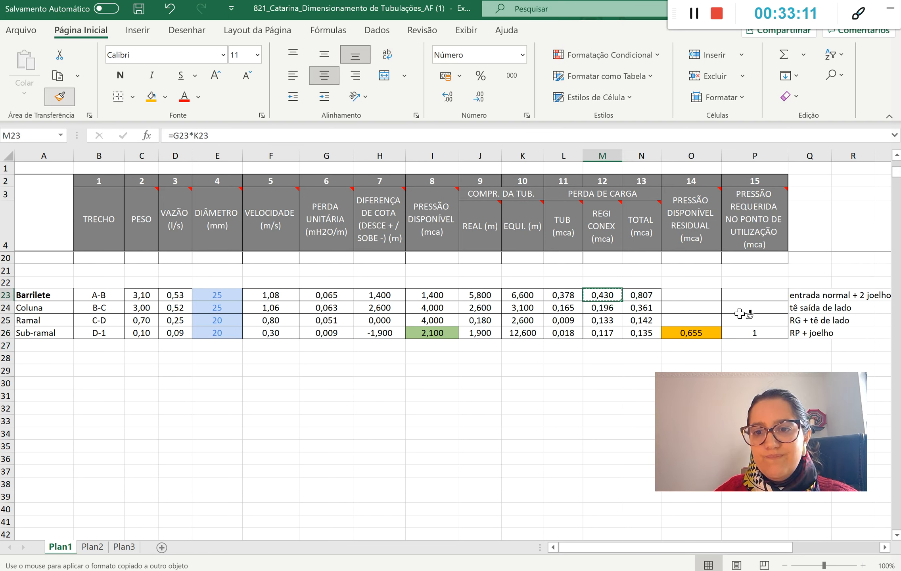
click(754, 334)
click(631, 384)
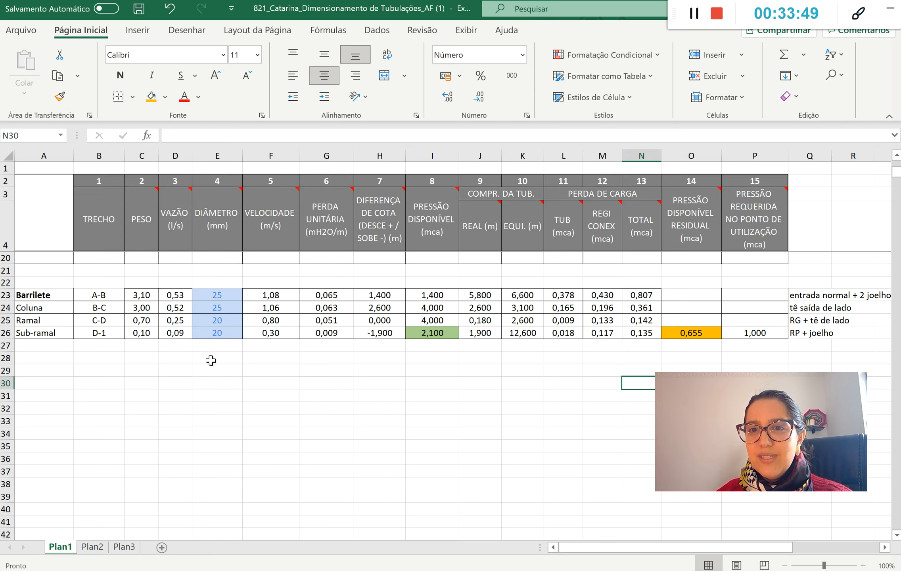
click(694, 16)
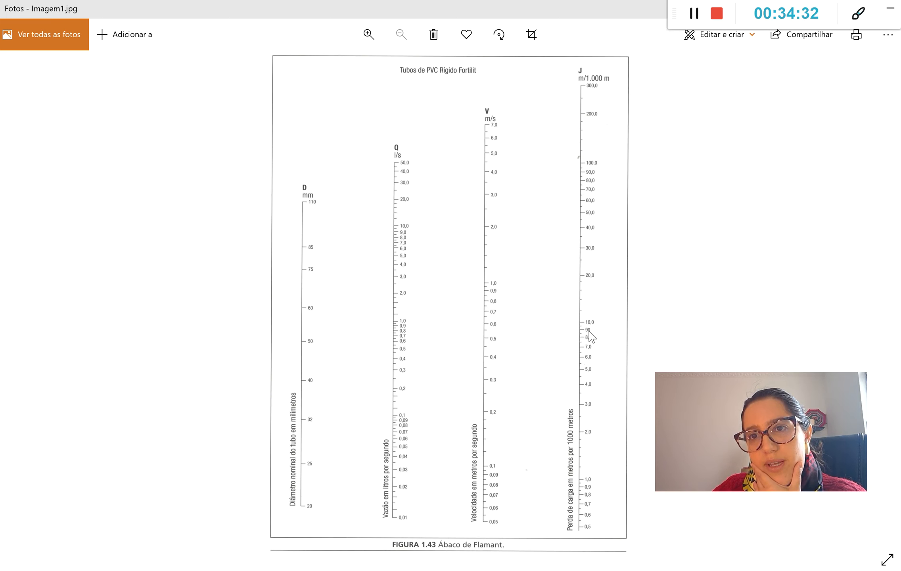
click(694, 13)
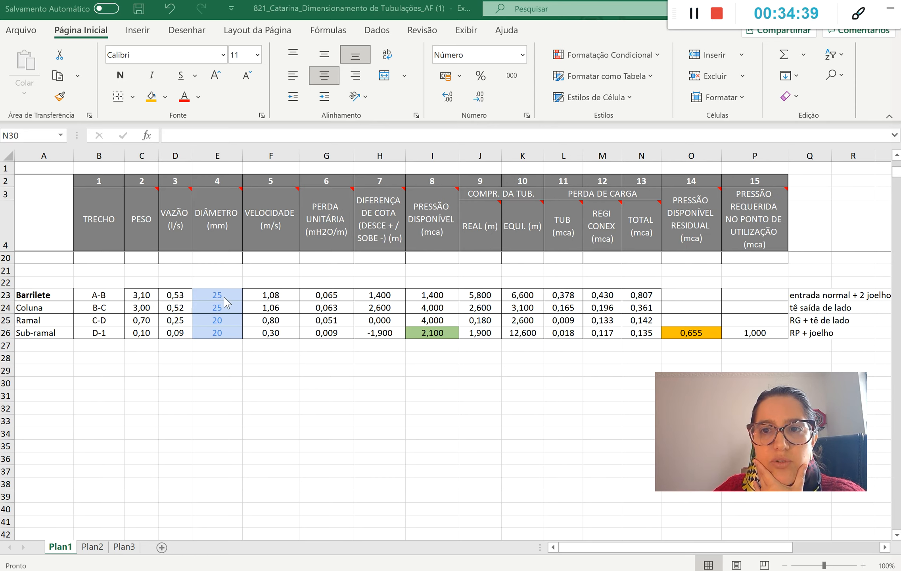
Switch to the Ábaco de Flamant image and, in pink, mark 25 mm diameter and 0,5 l/s flow, drawing a line through both across all scales.
key(alt+Tab)
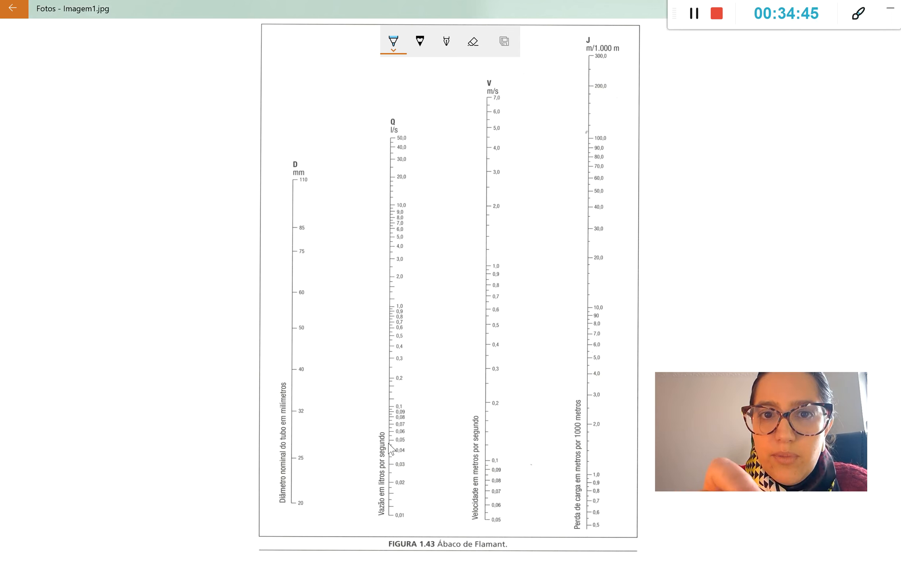
click(393, 41)
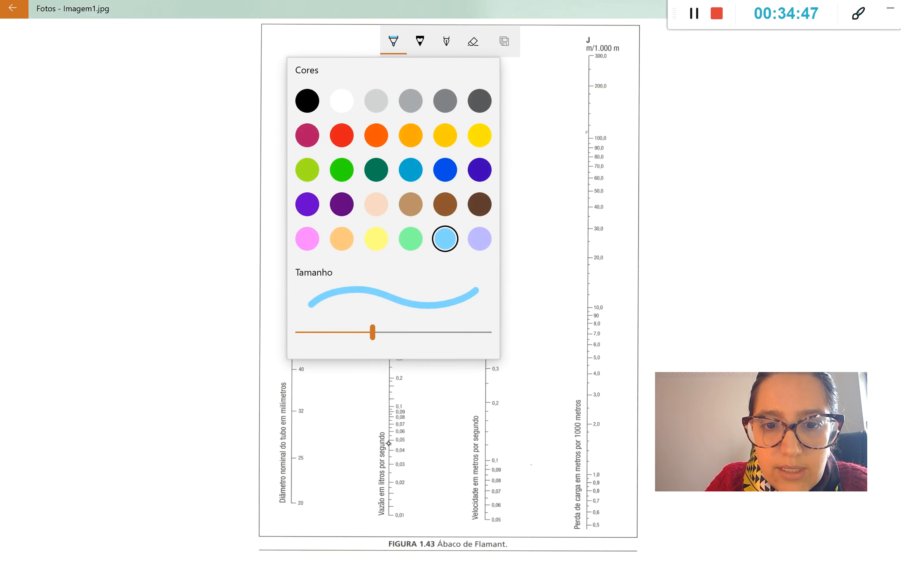
click(306, 238)
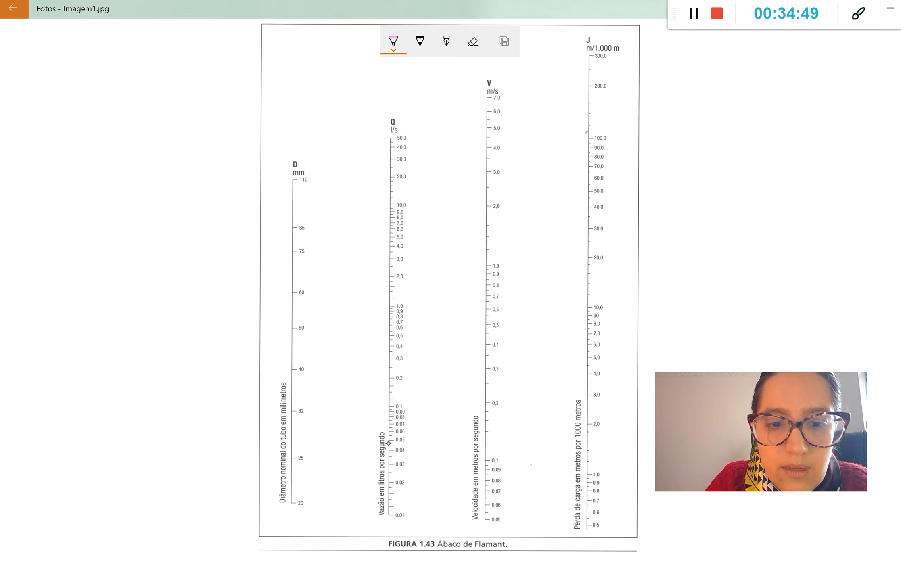
click(290, 457)
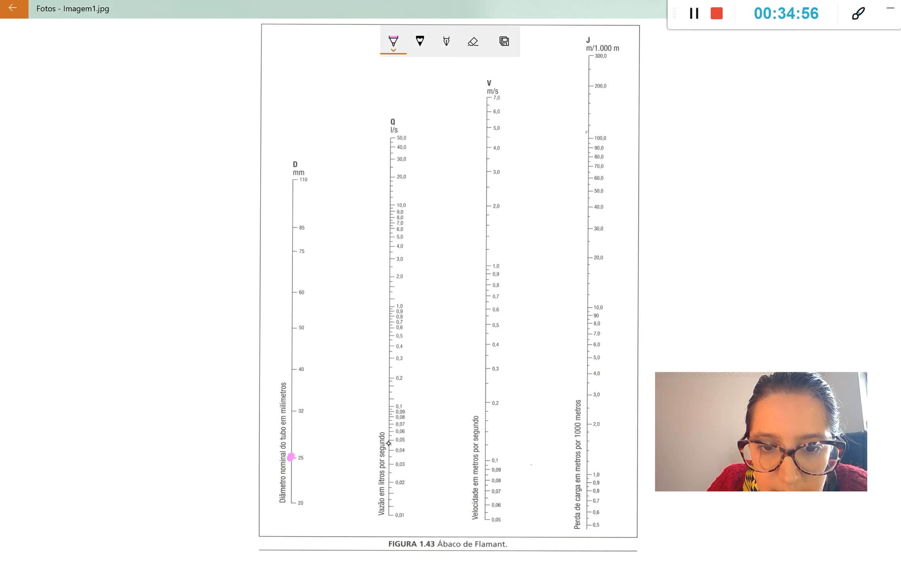
click(389, 335)
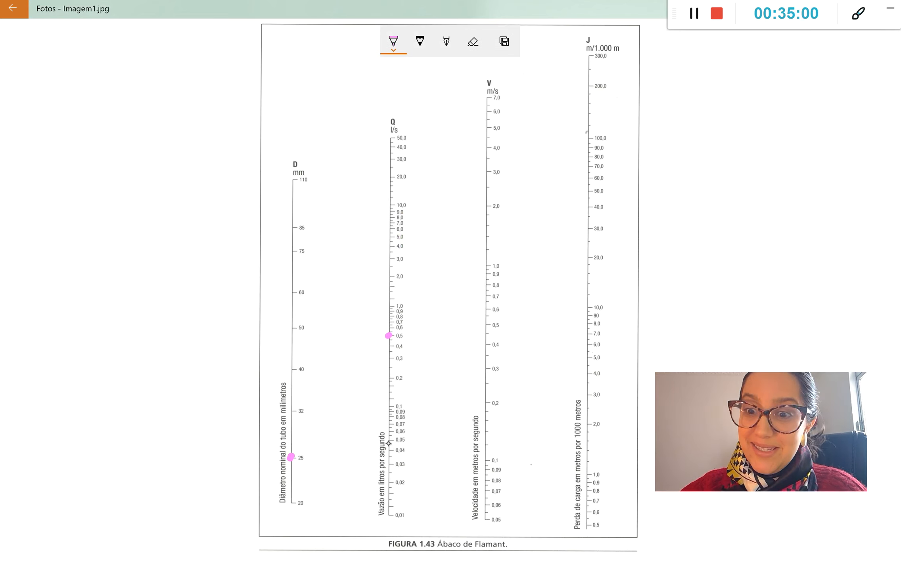
mouse_move(266, 484)
mouse_down()
mouse_move(434, 284)
mouse_move(619, 90)
mouse_up()
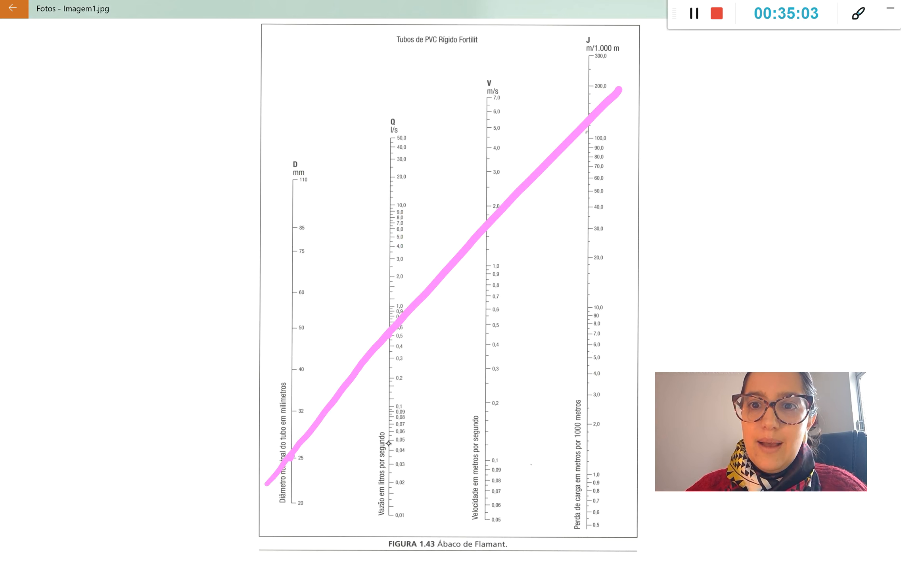